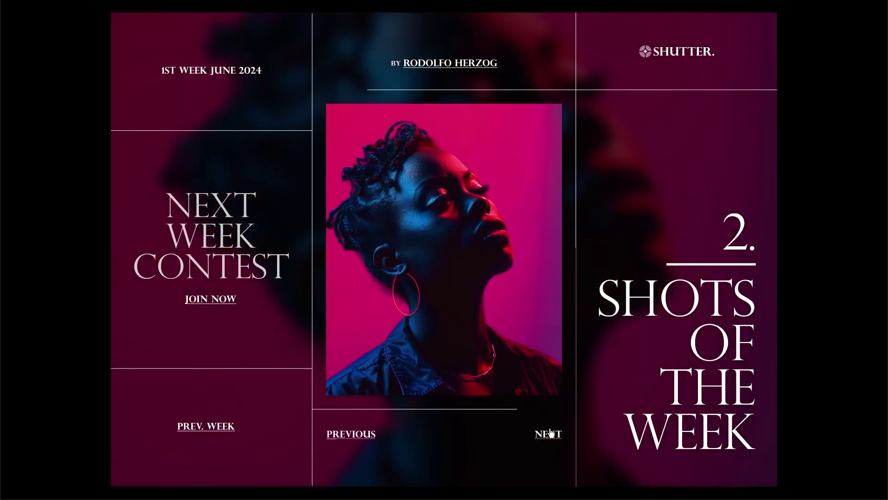
# Step back and forth through shots 1–5 of the finished slideshow preview, then pick the Frame tool.
pyautogui.click(550, 436)
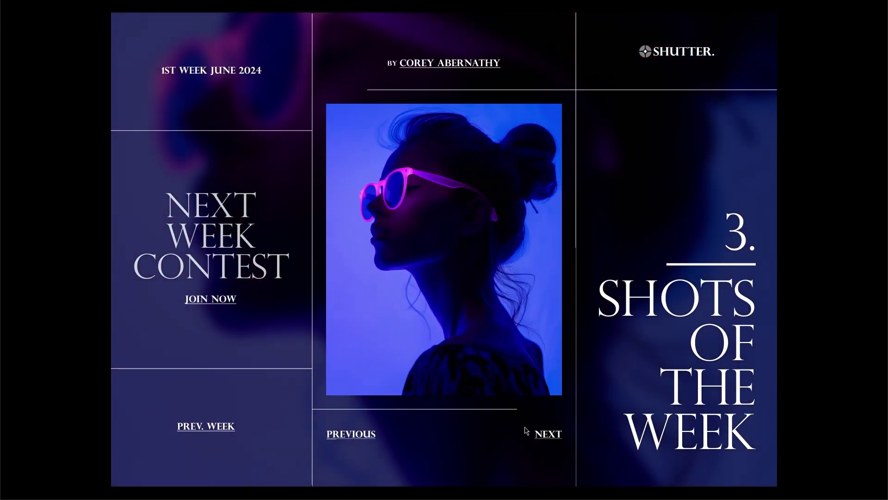
pyautogui.click(355, 434)
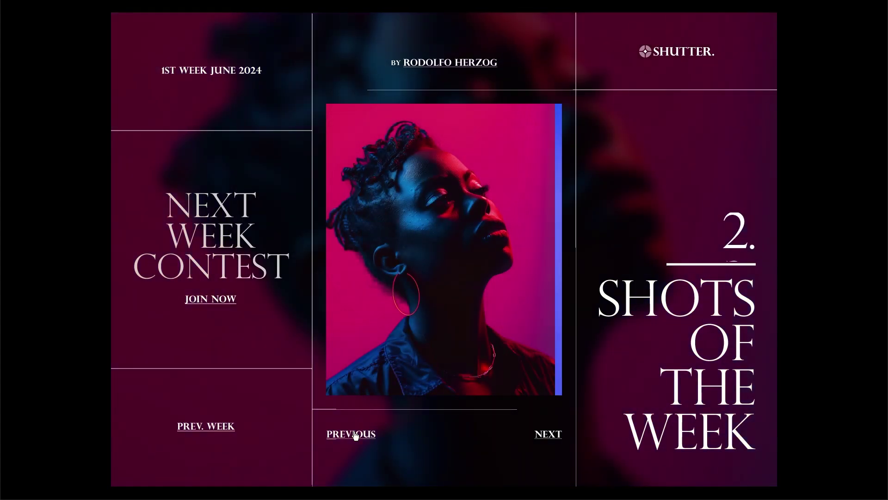
pyautogui.click(355, 435)
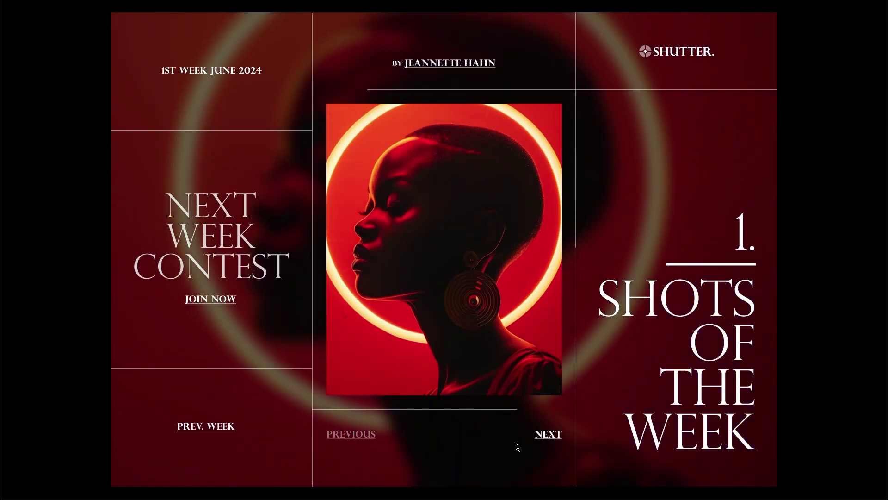
pyautogui.click(543, 437)
pyautogui.click(543, 436)
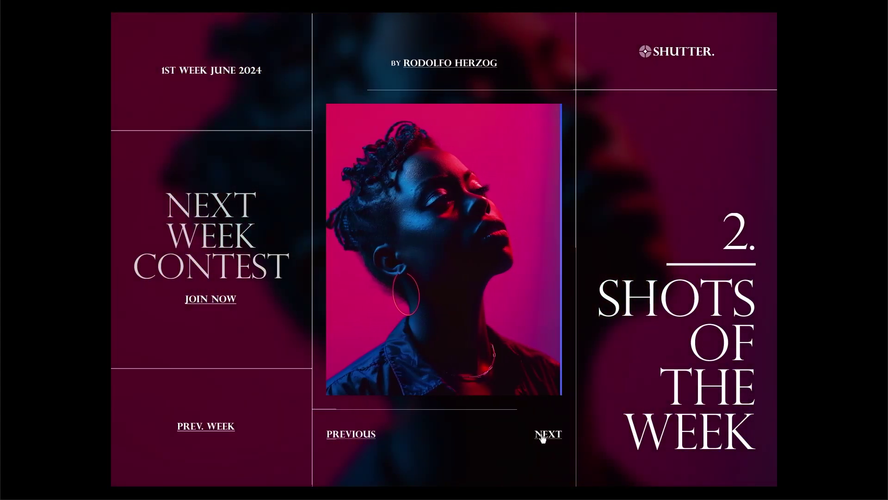
pyautogui.click(543, 436)
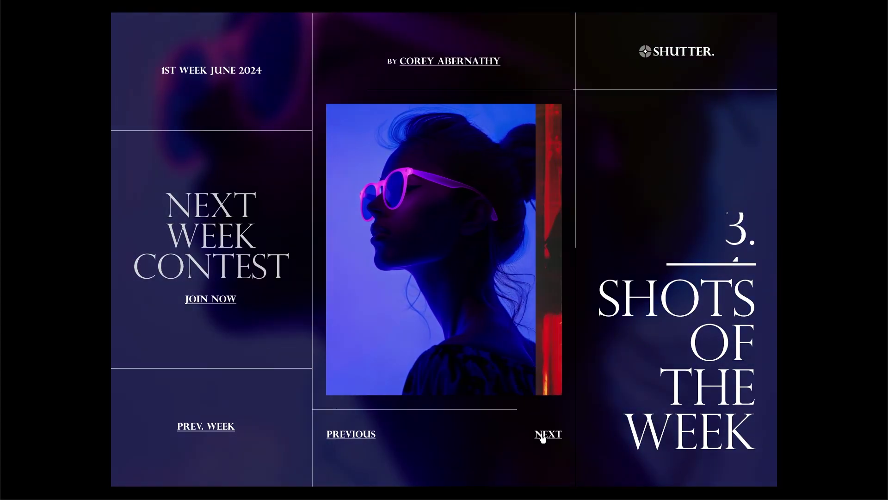
pyautogui.click(543, 436)
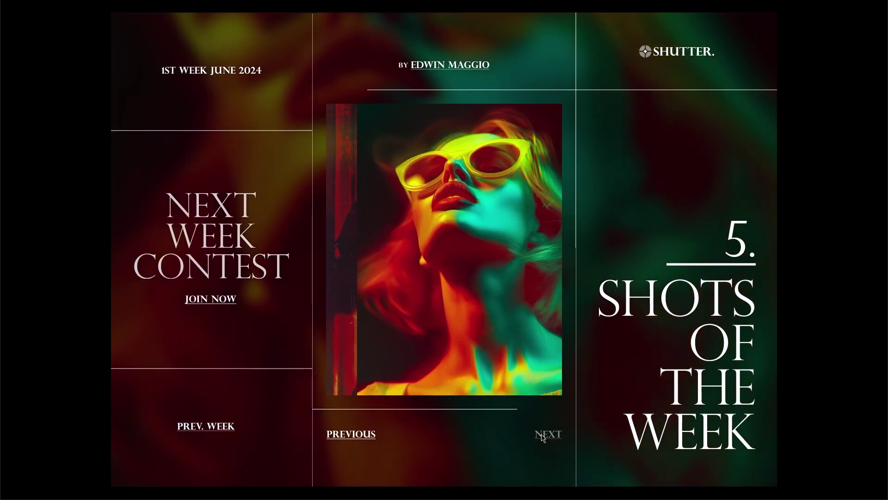
pyautogui.click(364, 435)
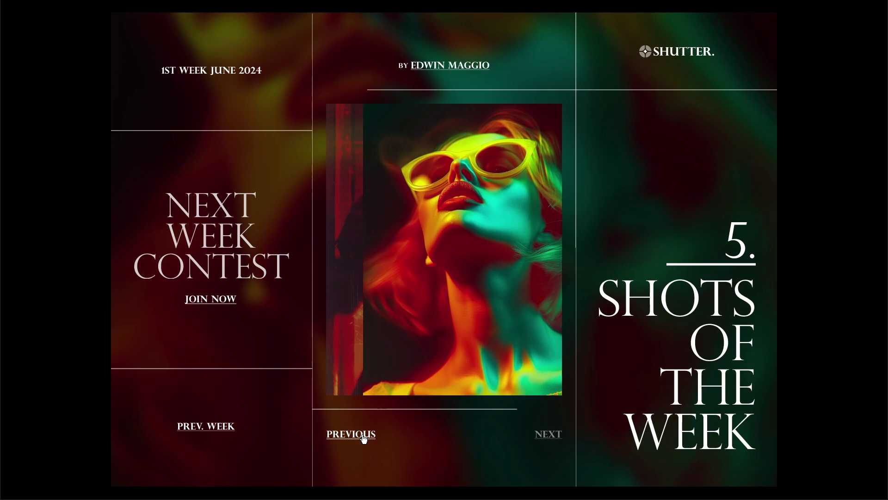
pyautogui.click(363, 435)
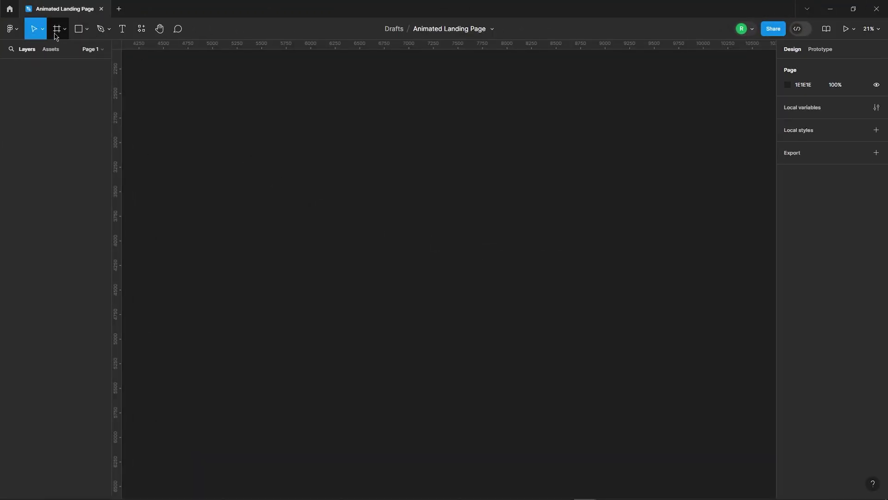
pyautogui.click(56, 37)
# Create a 1440×1024 Desktop frame and draw a rectangle that exactly fills it.
pyautogui.click(812, 171)
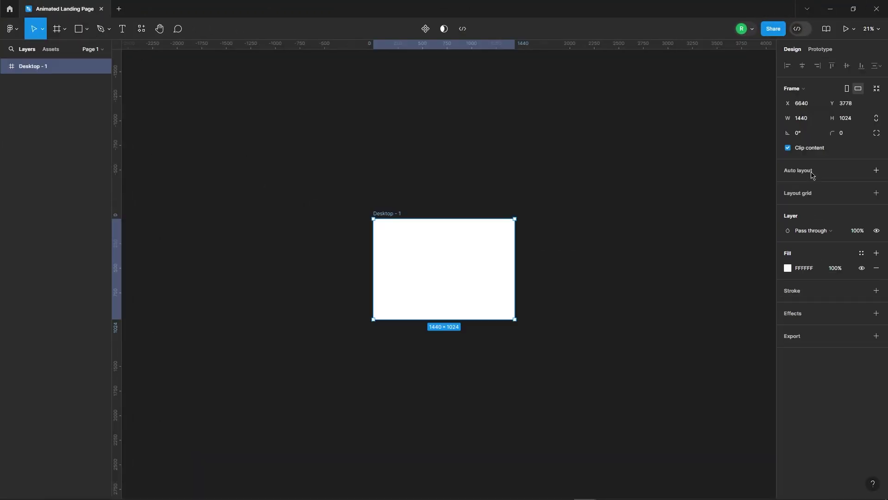
pyautogui.click(601, 243)
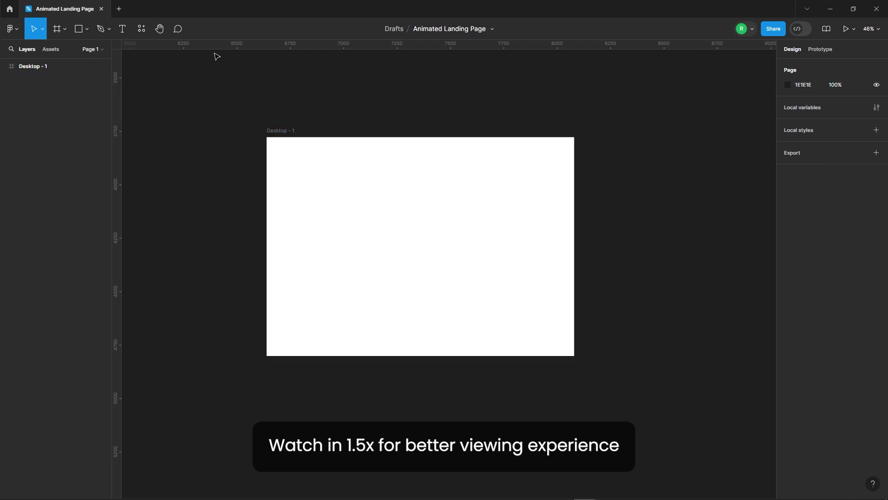
pyautogui.click(74, 37)
pyautogui.moveTo(266, 147); pyautogui.dragTo(574, 356)
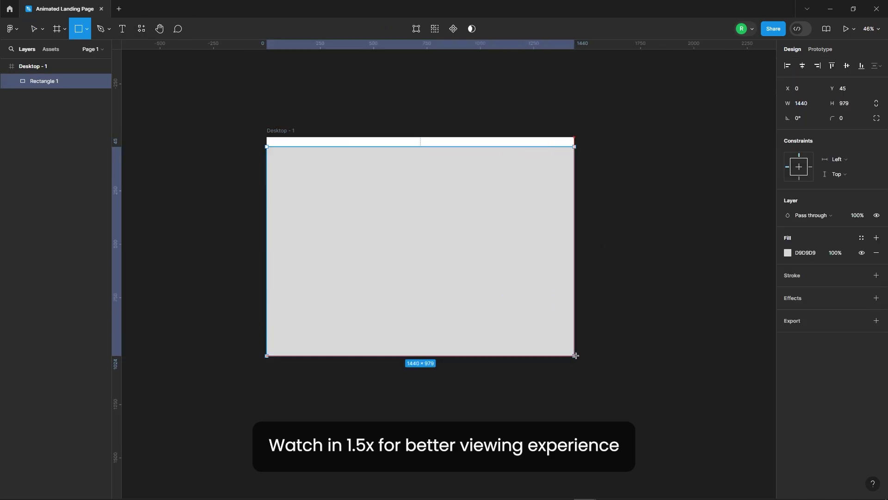
pyautogui.moveTo(327, 144); pyautogui.dragTo(336, 136)
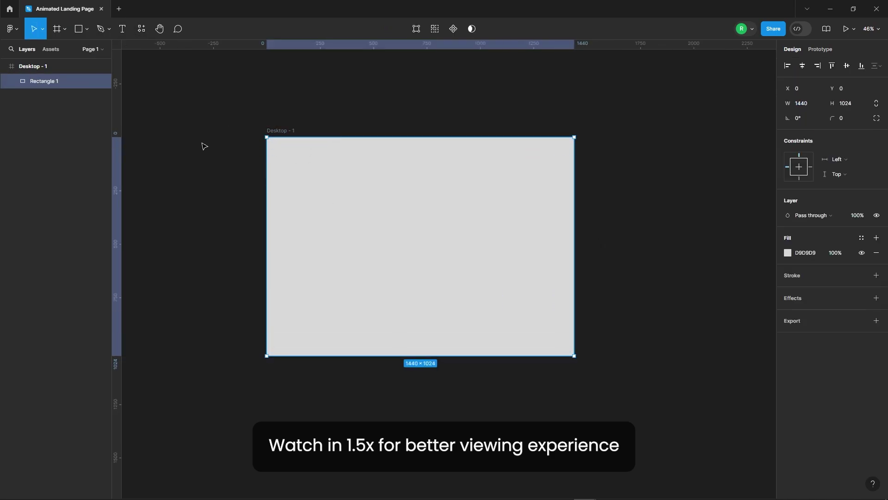
pyautogui.scroll(-3, 190, 166)
pyautogui.click(520, 182)
# Draw a second rectangle beside the frame, sized 510×630.
pyautogui.press('r')
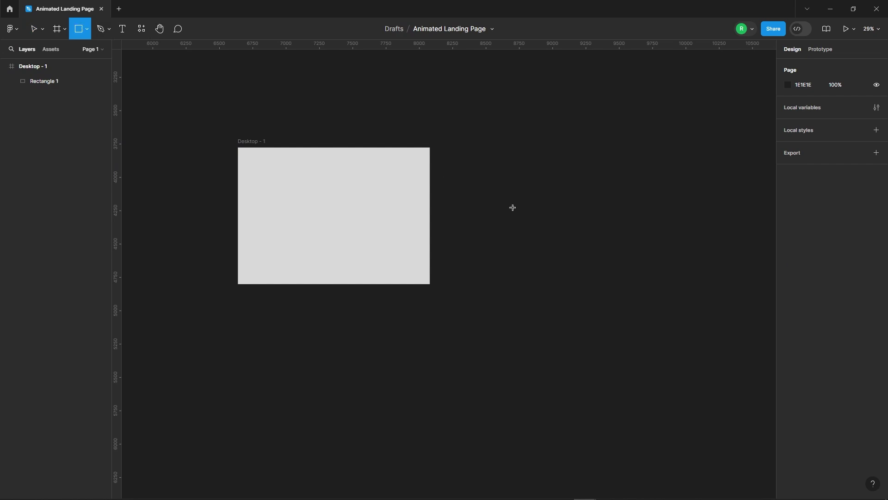
pyautogui.moveTo(483, 160); pyautogui.dragTo(535, 241)
pyautogui.write('510')
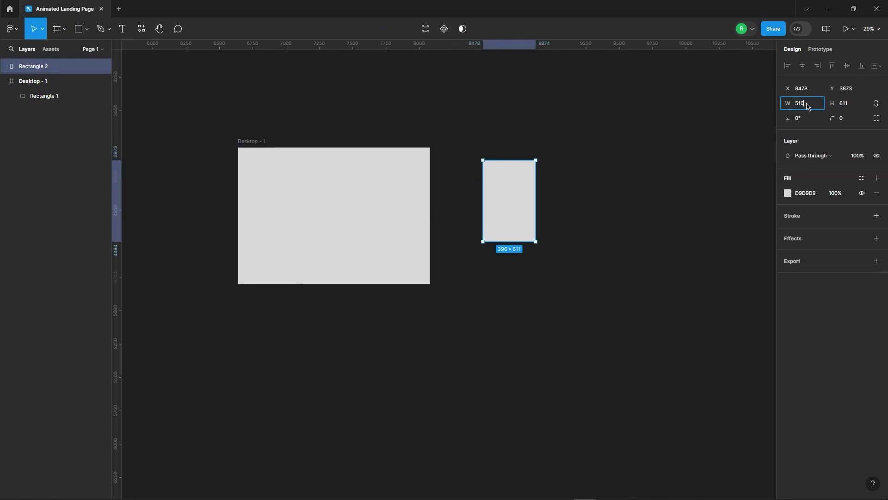
pyautogui.press('Return')
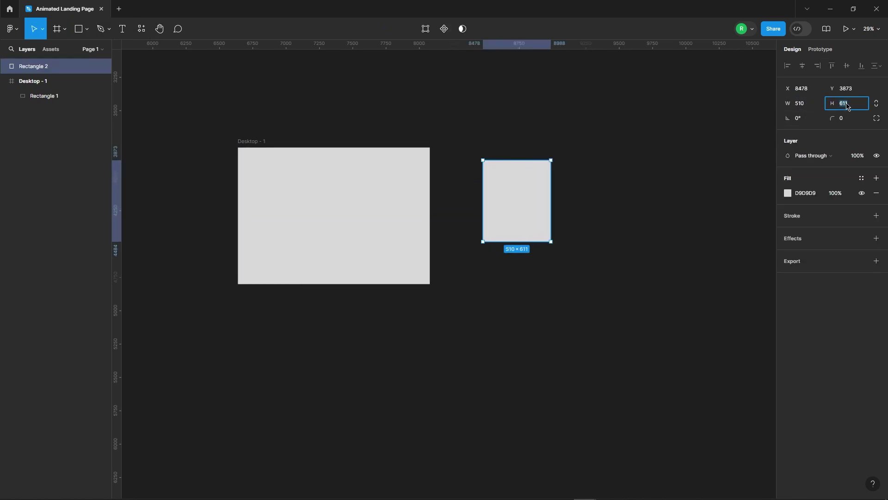
pyautogui.write('630')
pyautogui.press('Return')
pyautogui.scroll(2, 329, 186)
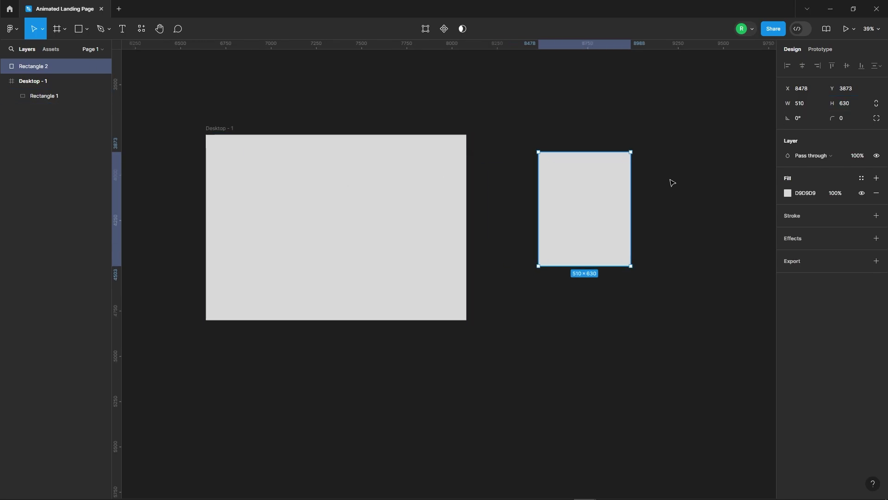
# Fill the small rectangle with a portrait photo from the Lummi plugin.
pyautogui.click(137, 31)
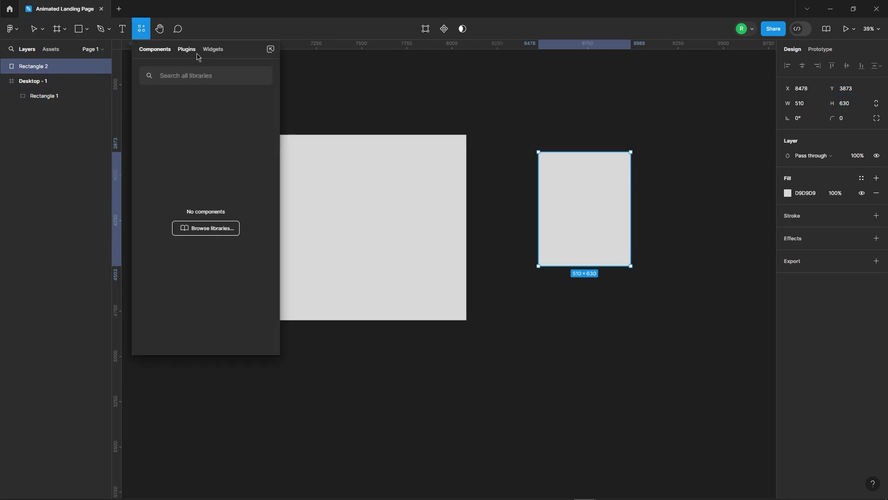
pyautogui.click(194, 50)
pyautogui.press('Escape')
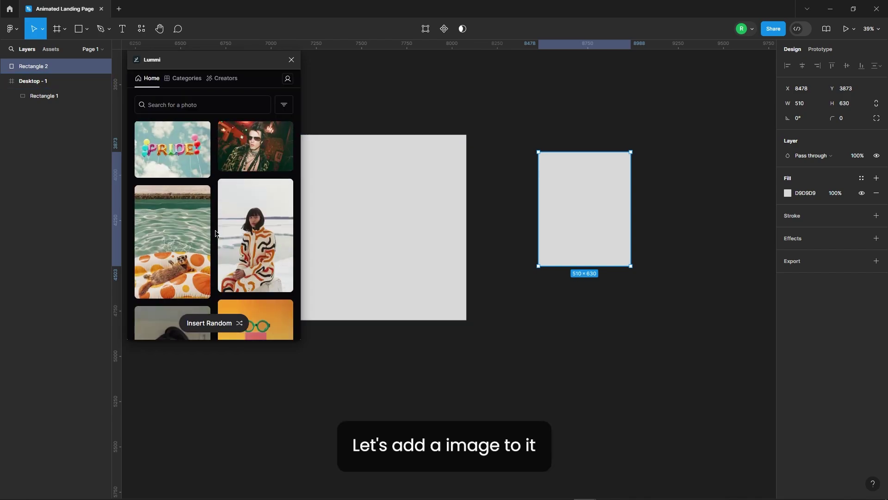
pyautogui.scroll(-5, 213, 240)
pyautogui.scroll(-5, 231, 222)
pyautogui.scroll(-1, 255, 200)
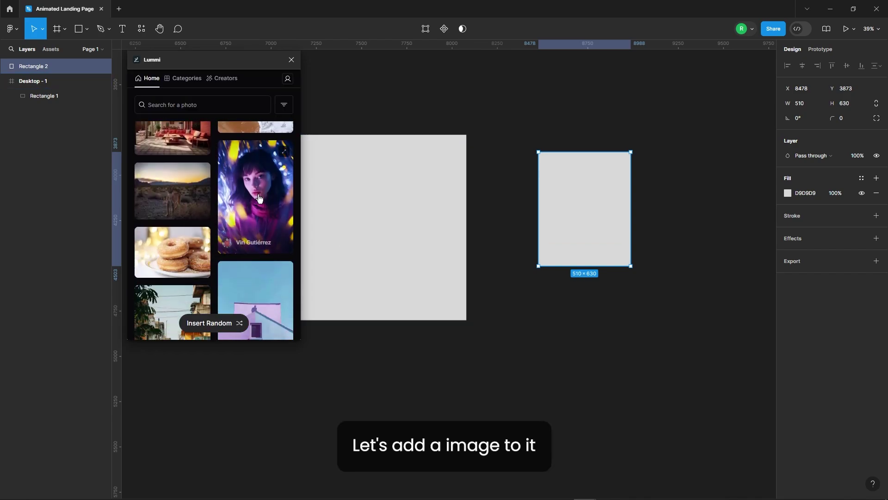
pyautogui.click(623, 313)
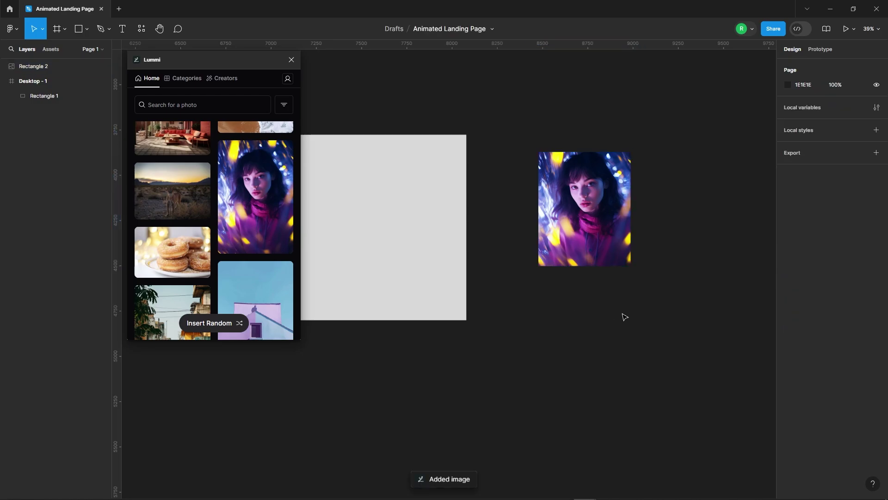
# Place the same portrait into the frame's rectangle, close Lummi, and remove its grey fill.
pyautogui.scroll(-2, 623, 313)
pyautogui.click(466, 287)
pyautogui.moveTo(255, 197)
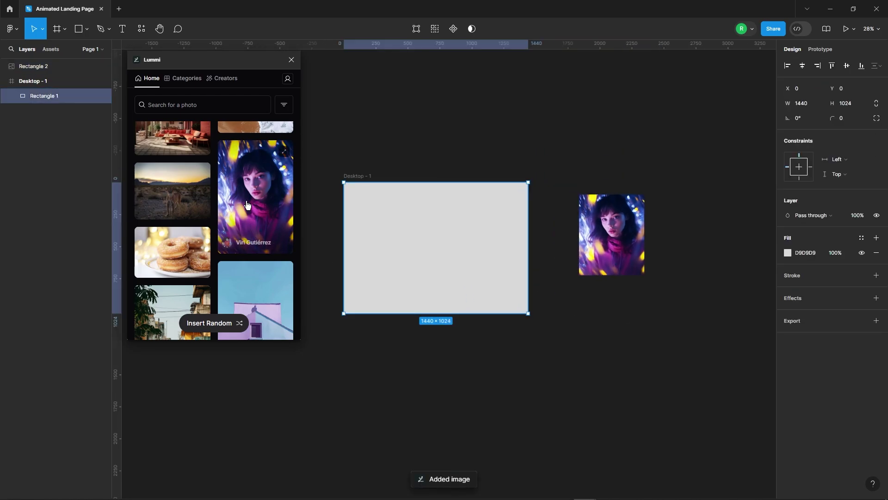
pyautogui.moveTo(494, 273); pyautogui.dragTo(496, 273)
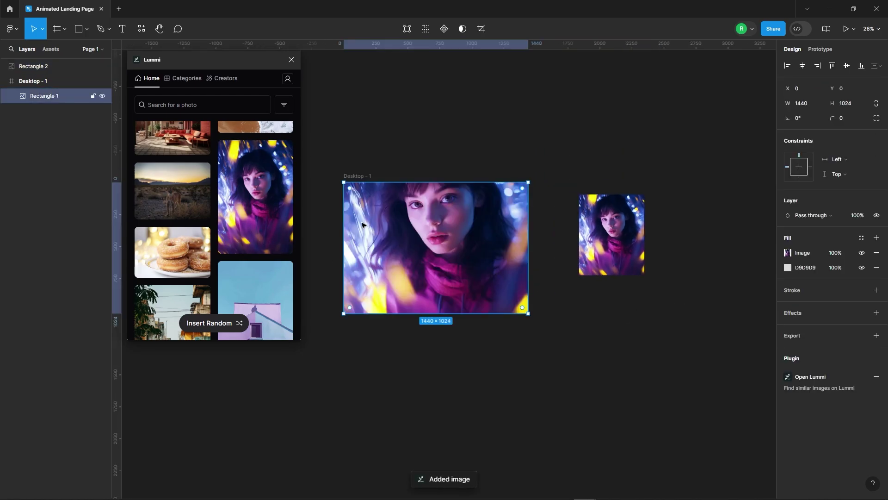
pyautogui.click(291, 60)
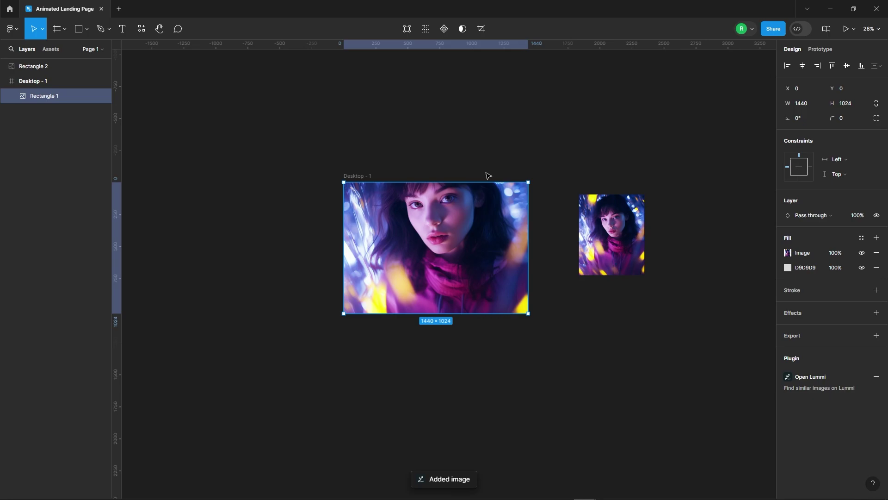
pyautogui.click(876, 267)
pyautogui.click(599, 341)
pyautogui.scroll(3, 597, 340)
# Draw a rectangle over the frame past its edges, filled black at 60% opacity.
pyautogui.click(79, 29)
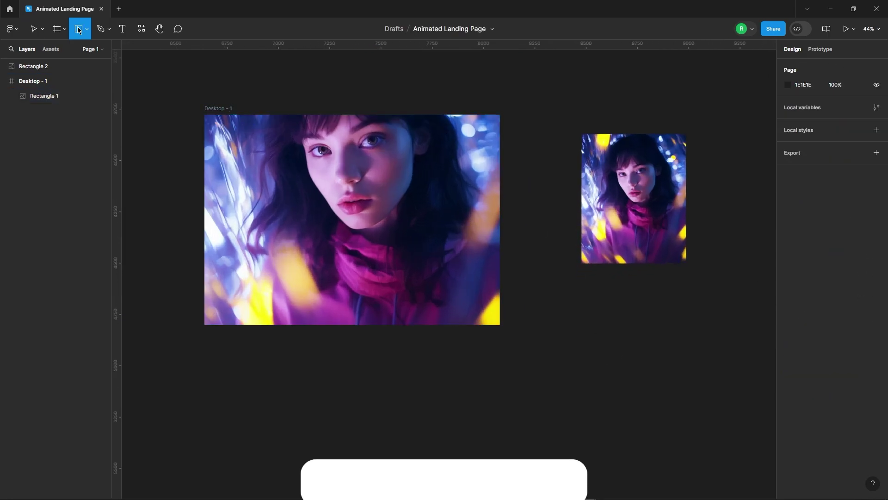
pyautogui.moveTo(229, 134); pyautogui.dragTo(503, 325)
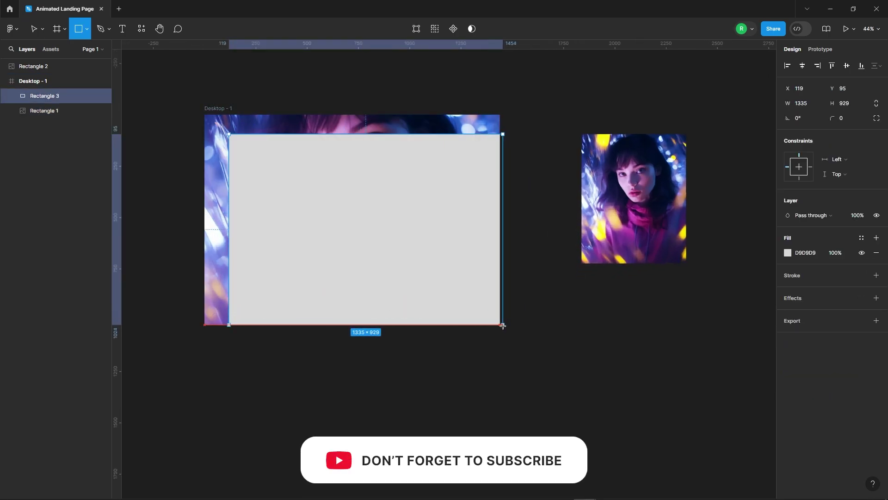
pyautogui.moveTo(229, 150); pyautogui.dragTo(199, 150)
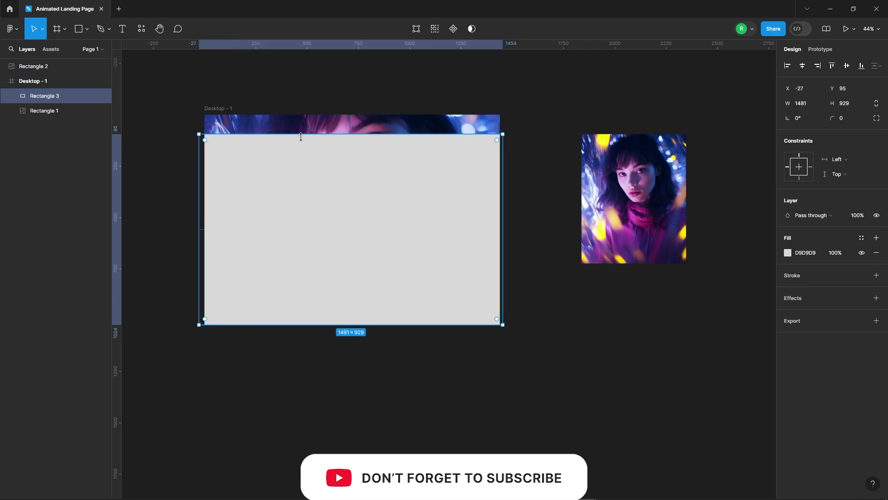
pyautogui.moveTo(300, 134); pyautogui.dragTo(308, 111)
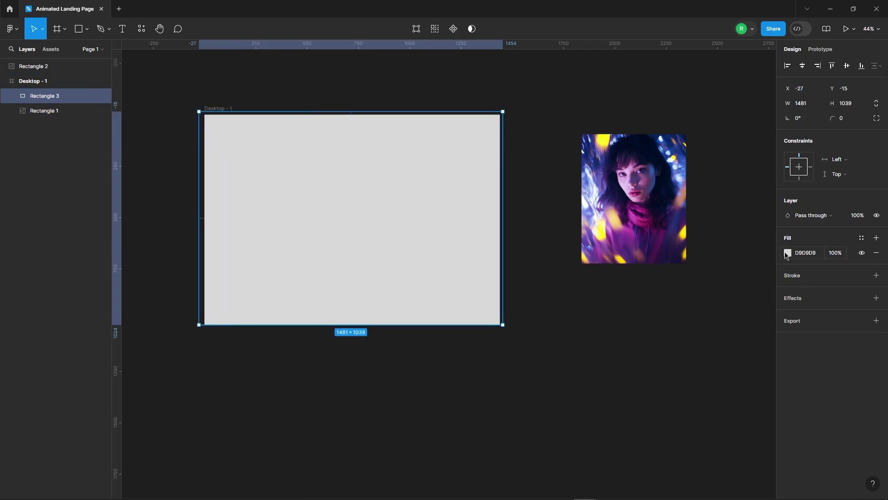
pyautogui.click(786, 253)
pyautogui.moveTo(726, 291); pyautogui.dragTo(665, 370)
pyautogui.click(768, 232)
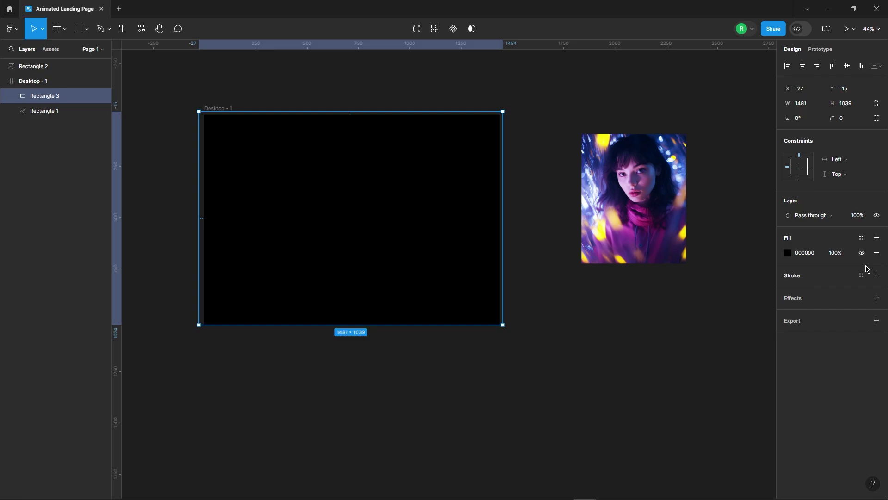
pyautogui.write('60')
pyautogui.press('Return')
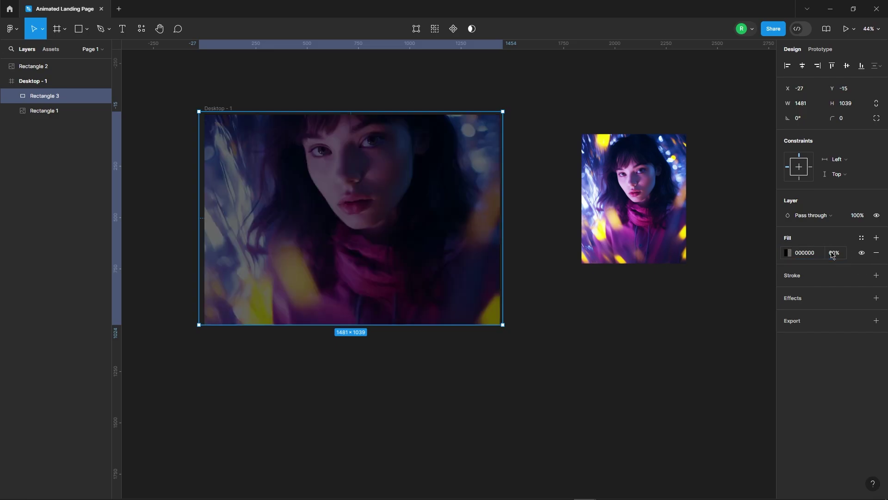
# Add a background blur of 30 to the black overlay.
pyautogui.click(810, 297)
pyautogui.click(817, 313)
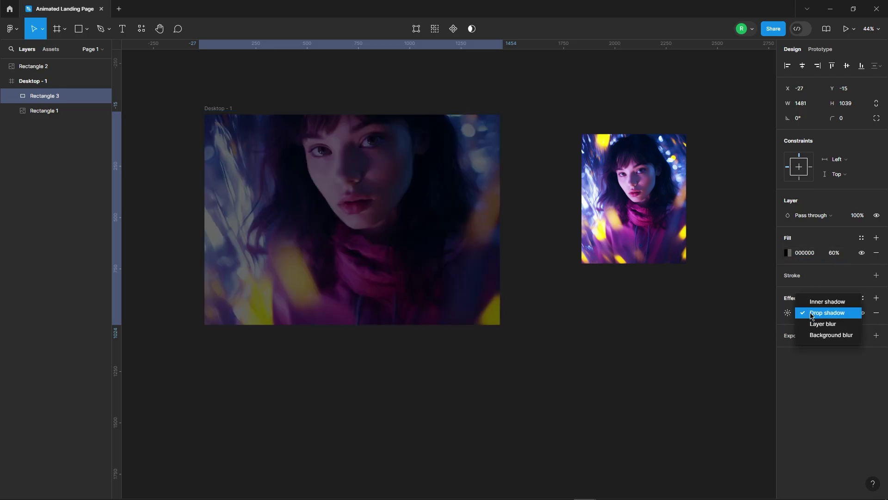
pyautogui.click(828, 334)
pyautogui.click(786, 310)
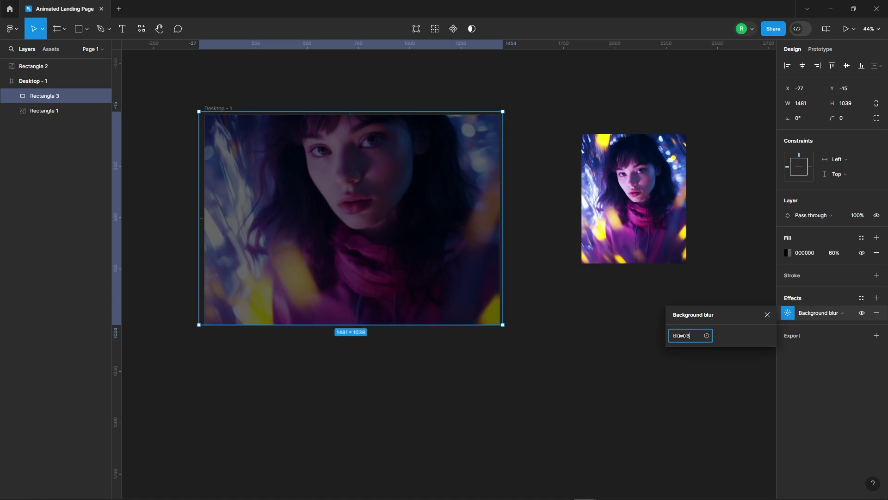
pyautogui.write('30')
pyautogui.press('Return')
pyautogui.press('Escape')
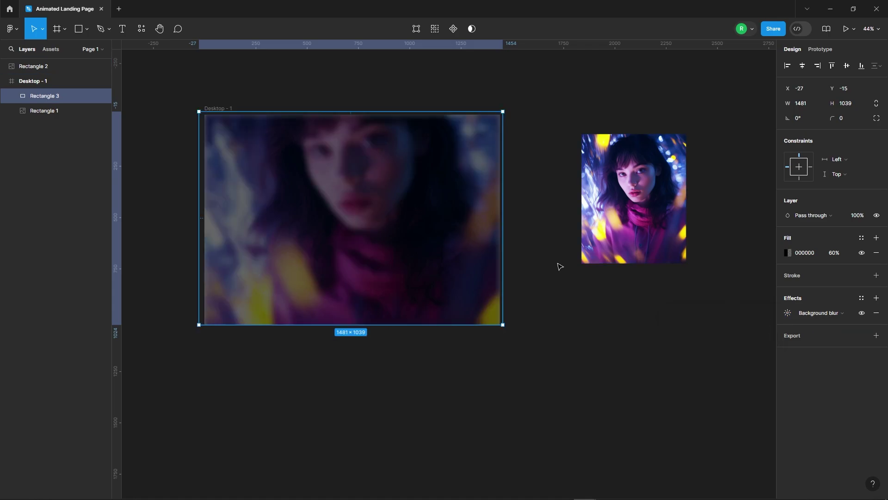
# Enlarge the overlay slightly beyond the frame and select the background image Rectangle 1.
pyautogui.moveTo(503, 226); pyautogui.dragTo(508, 225)
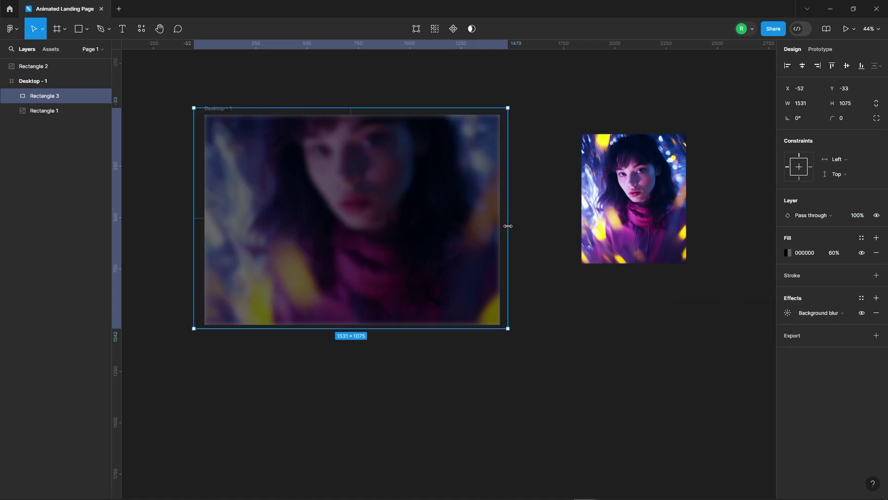
pyautogui.click(545, 131)
pyautogui.click(33, 81)
pyautogui.click(44, 111)
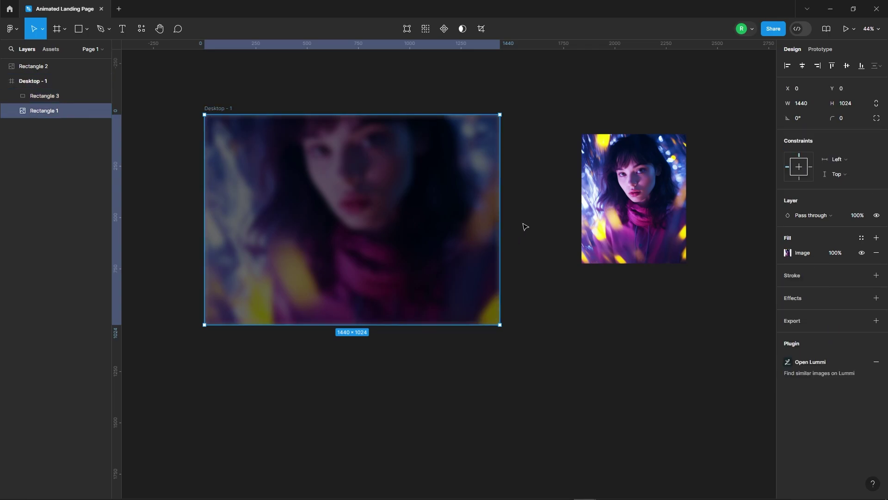
# Enlarge the background image around its centre to 1816×1292.
pyautogui.moveTo(503, 224); pyautogui.dragTo(537, 224)
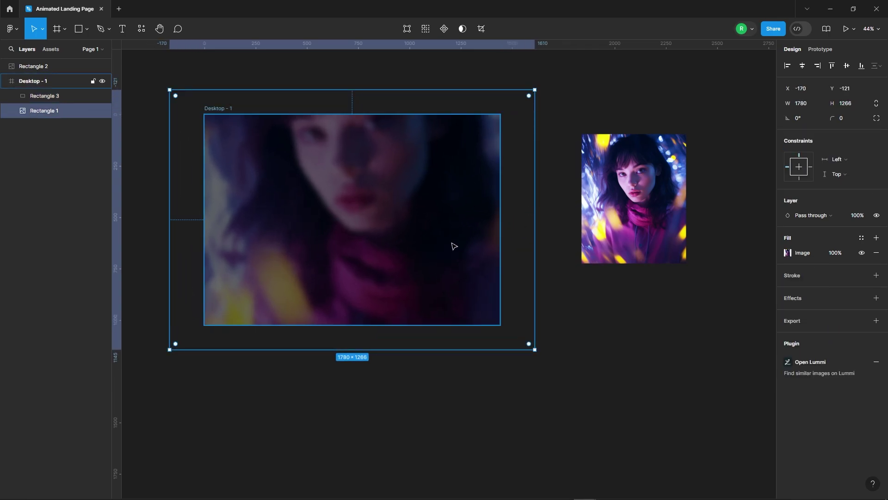
pyautogui.moveTo(531, 206); pyautogui.dragTo(537, 199)
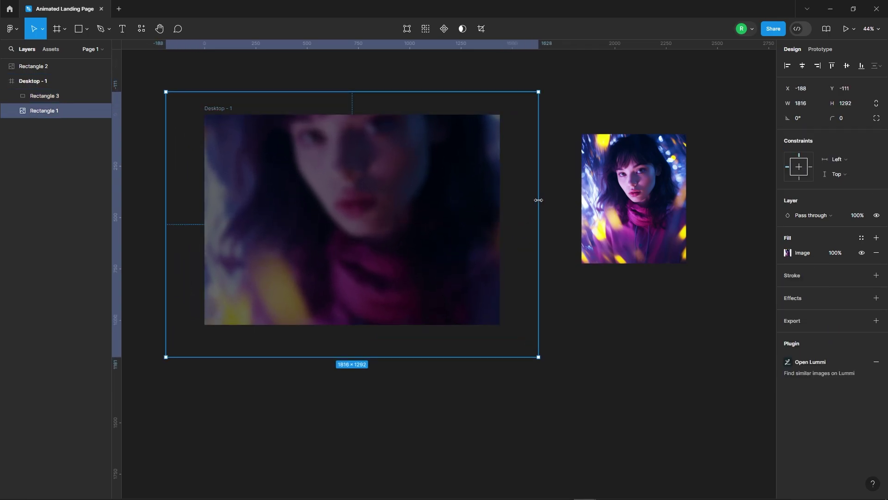
pyautogui.click(627, 357)
# Remove the portrait's D9D9D9 fill and duplicate it into five portraits in a row.
pyautogui.scroll(-2, 264, 257)
pyautogui.click(528, 252)
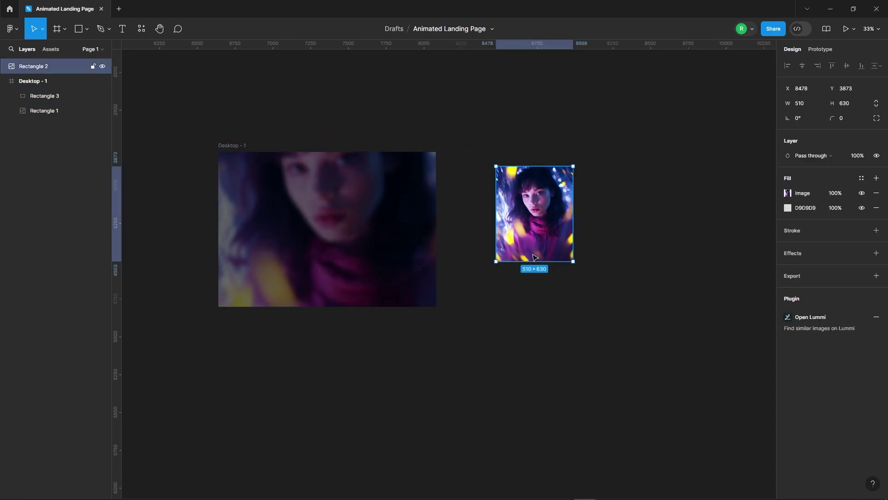
pyautogui.click(876, 208)
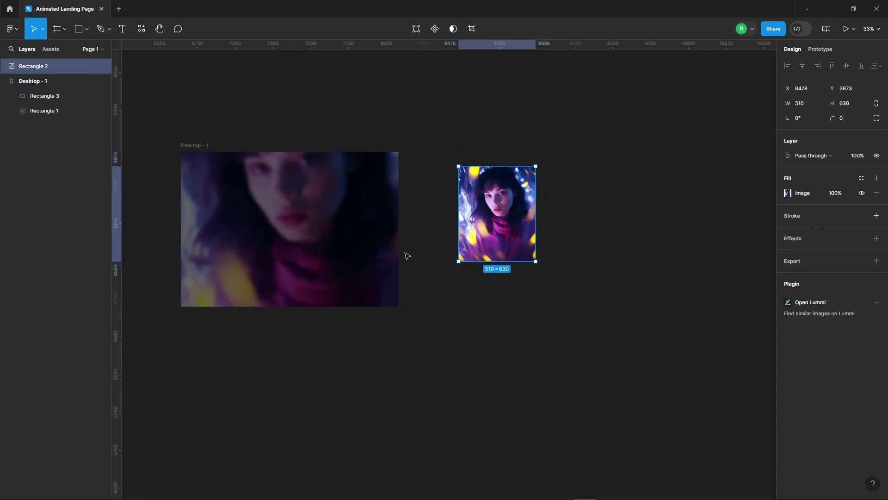
pyautogui.scroll(-2, 404, 254)
pyautogui.hotkey('ctrl', 'd')
pyautogui.moveTo(434, 233); pyautogui.dragTo(500, 233)
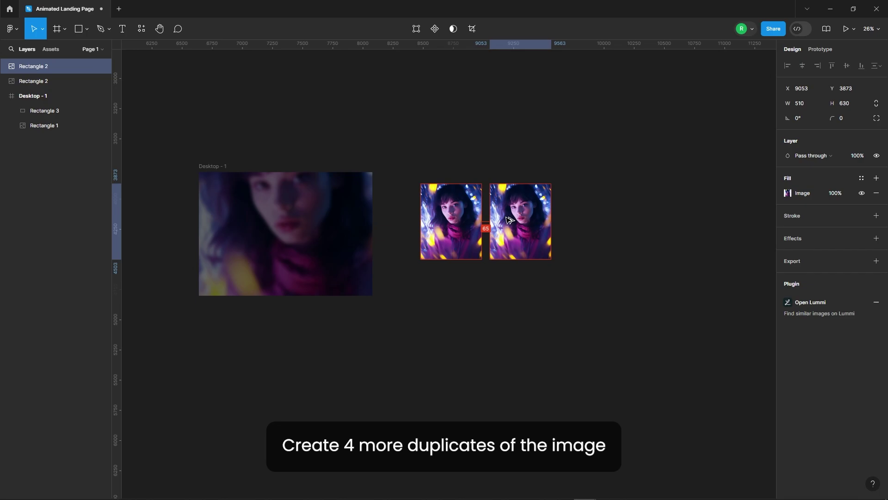
pyautogui.hotkey('ctrl', 'd')
pyautogui.hotkey('ctrl', 'd')
pyautogui.hotkey('ctrl', 'd')
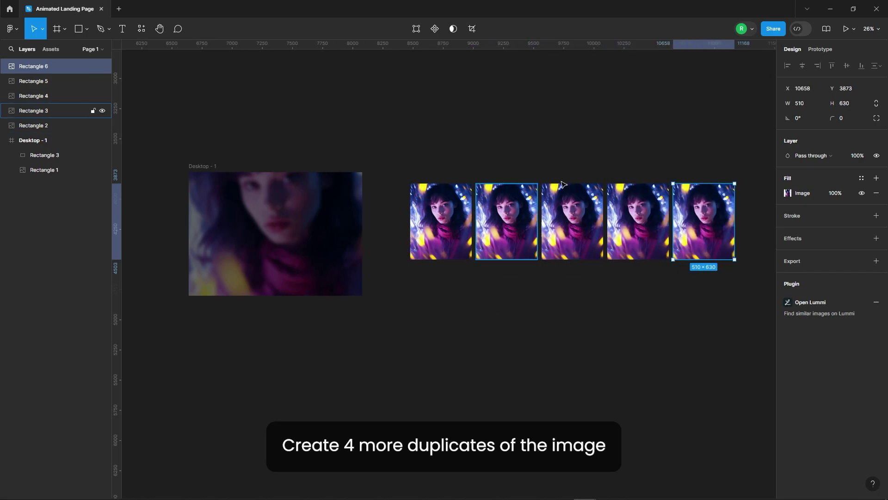
pyautogui.click(363, 306)
# Duplicate the frame's background image into five stacked copies.
pyautogui.click(293, 264)
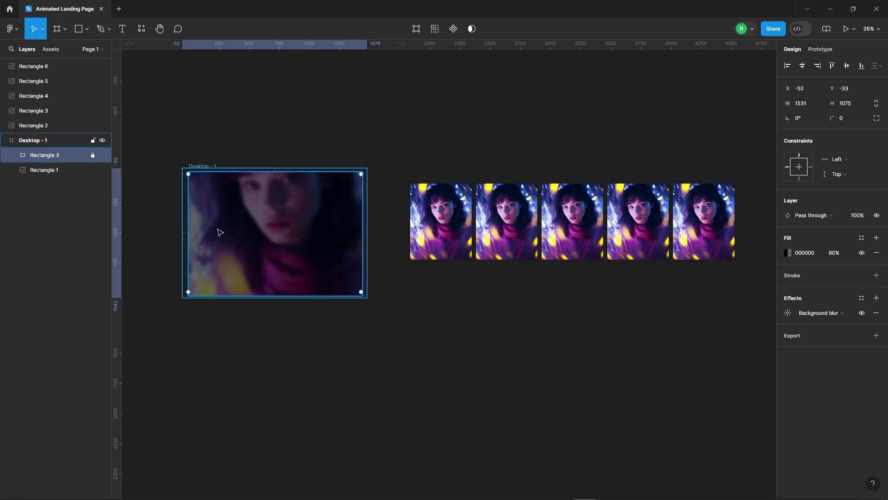
pyautogui.click(49, 171)
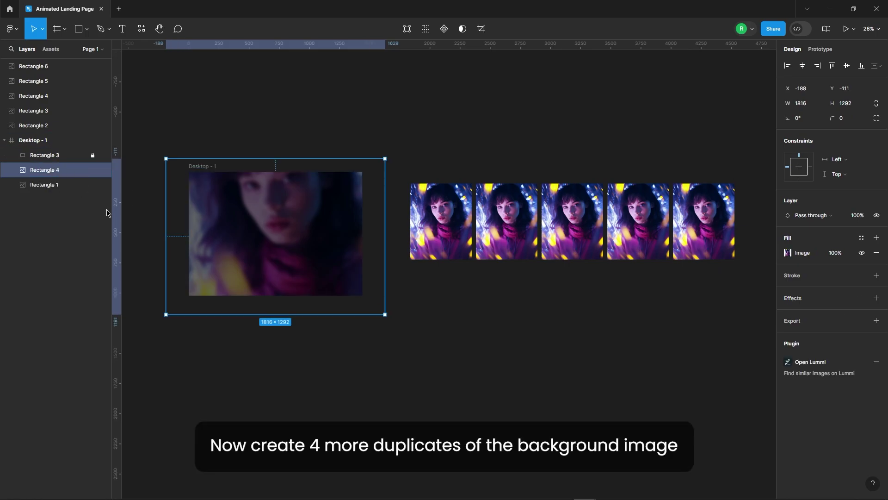
pyautogui.hotkey('ctrl', 'd')
pyautogui.click(260, 356)
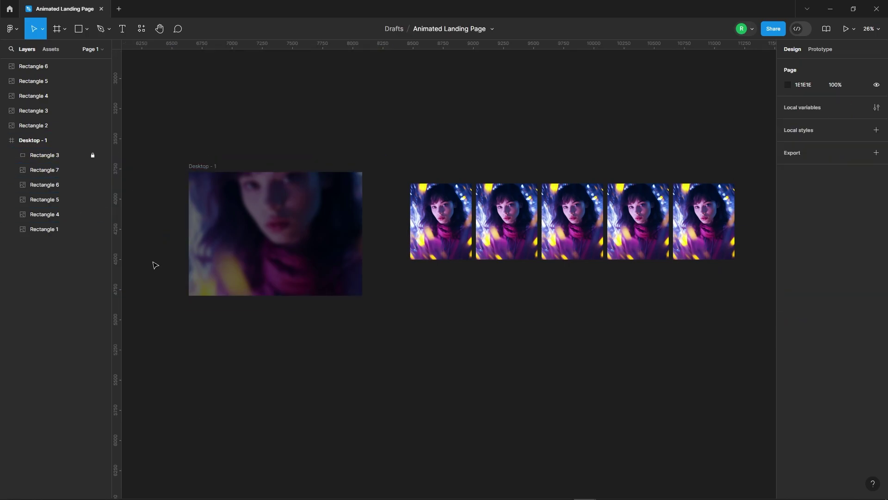
pyautogui.scroll(3, 155, 264)
# Rename the five background image layers Img1 through Img5.
pyautogui.click(95, 214)
pyautogui.click(39, 230)
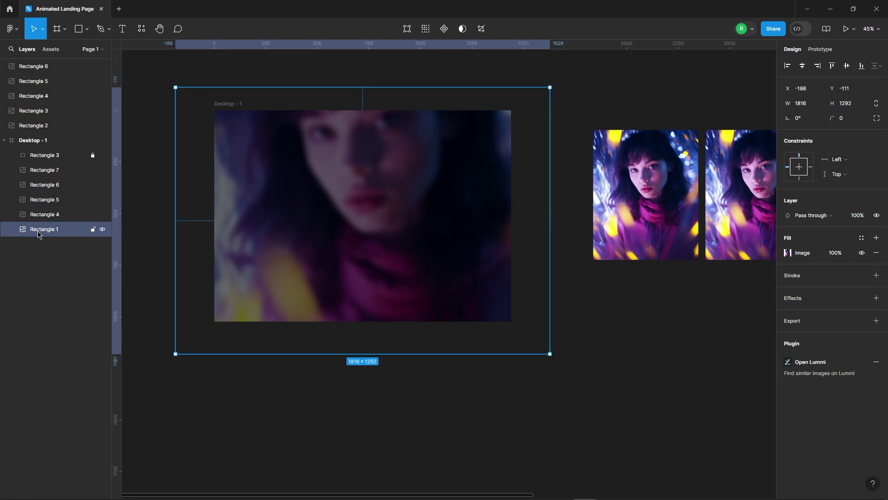
pyautogui.write('Im')
pyautogui.press('Tab')
pyautogui.write('Img2')
pyautogui.press('Tab')
pyautogui.write('Img3')
pyautogui.press('Tab')
pyautogui.write('Img4')
pyautogui.write('Img5')
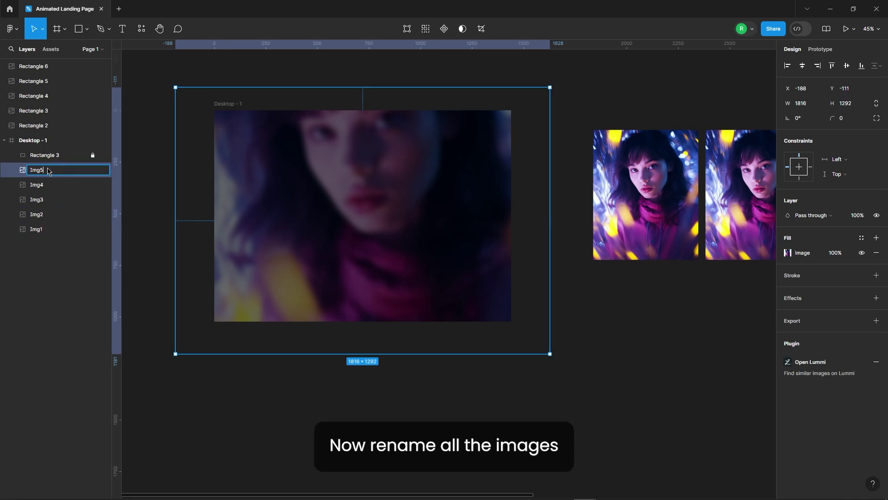
pyautogui.press('Return')
pyautogui.press('Escape')
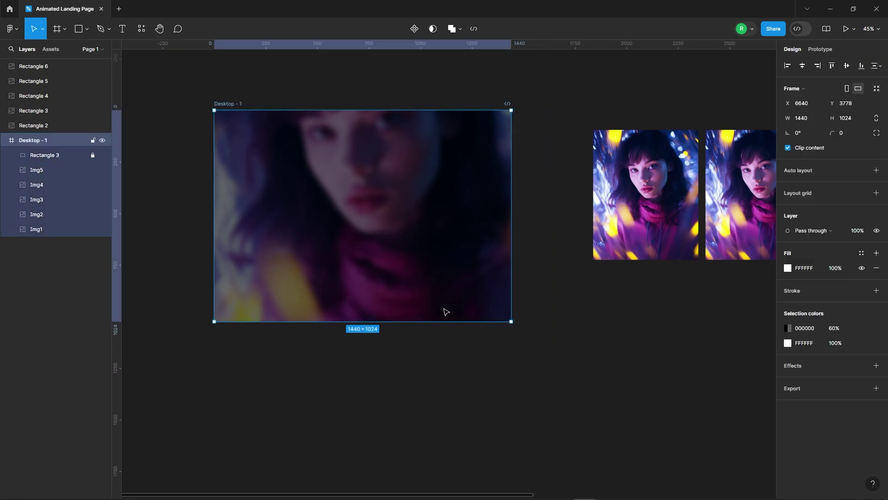
# Hide the Img5 layer, then select the Img2 layer.
pyautogui.click(41, 171)
pyautogui.click(103, 171)
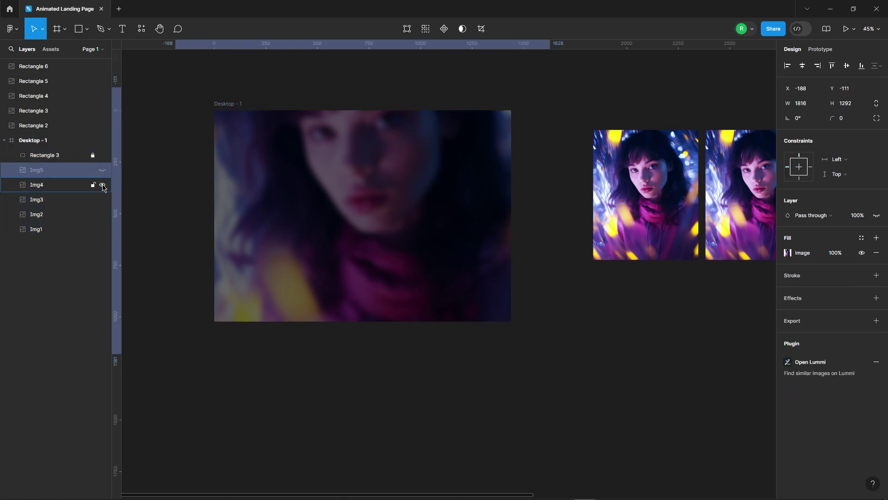
pyautogui.click(89, 217)
# Launch the Lummi plugin again and move its window beside the frame.
pyautogui.scroll(-1, 199, 195)
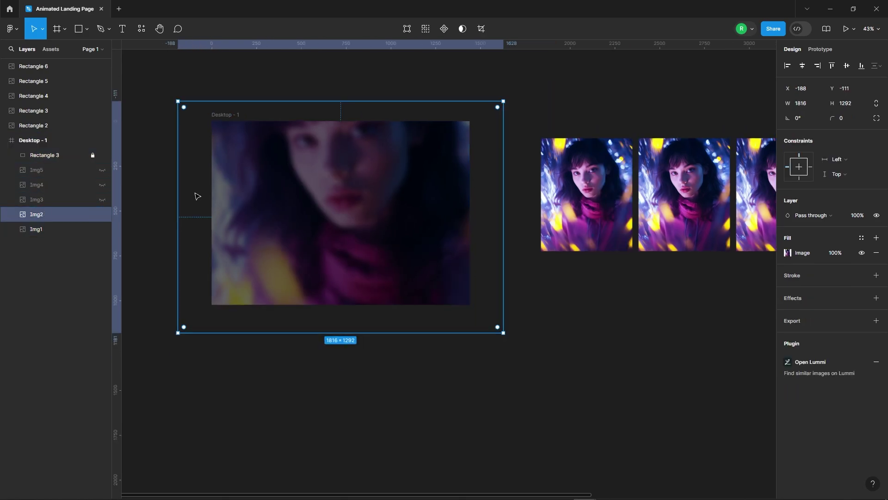
pyautogui.scroll(-2, 189, 194)
pyautogui.scroll(-2, 305, 303)
pyautogui.scroll(1, 293, 318)
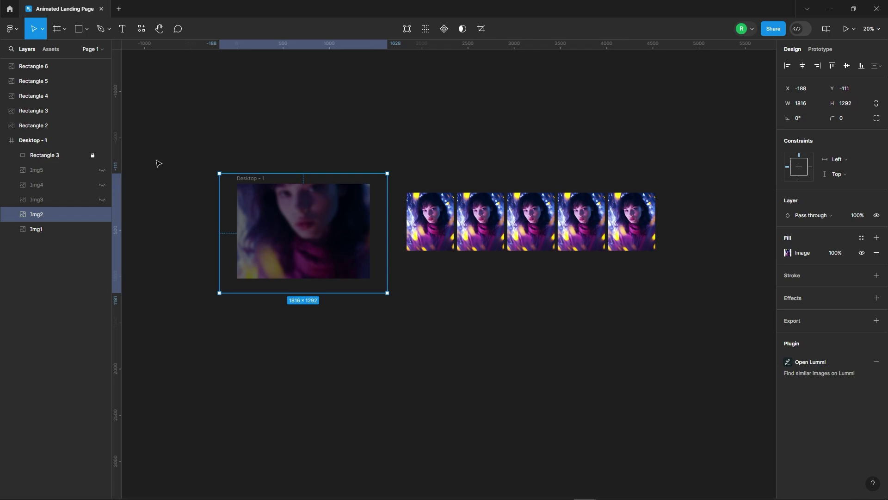
pyautogui.click(142, 38)
pyautogui.click(222, 134)
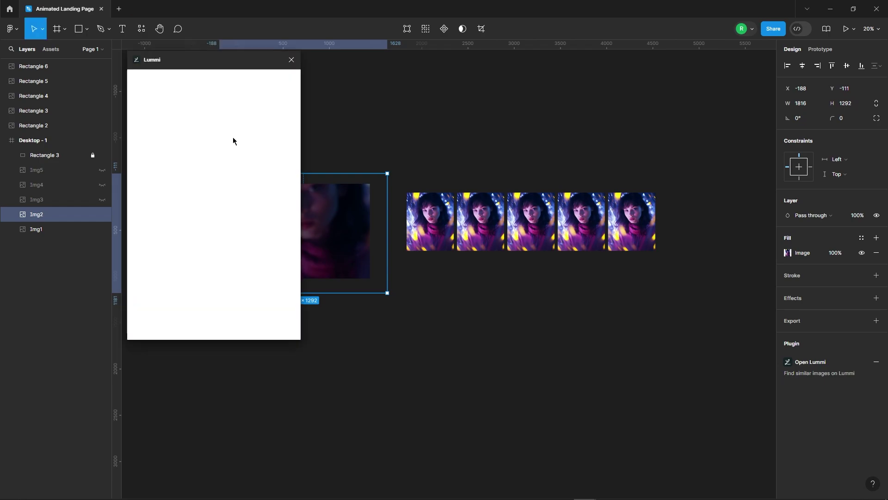
pyautogui.scroll(2, 349, 242)
pyautogui.moveTo(200, 59); pyautogui.dragTo(470, 52)
pyautogui.scroll(-3, 307, 122)
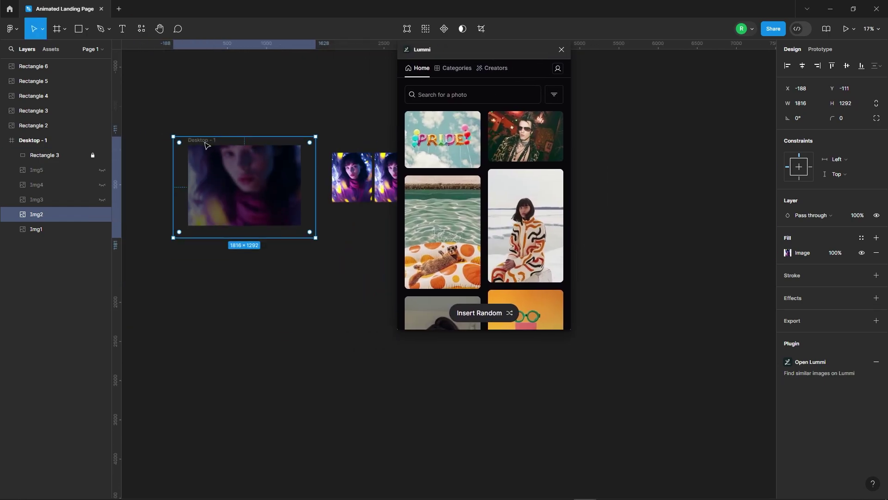
pyautogui.scroll(1, 307, 122)
pyautogui.scroll(1, 308, 123)
# Filter Lummi photos to a red colour and one person, and apply.
pyautogui.click(552, 95)
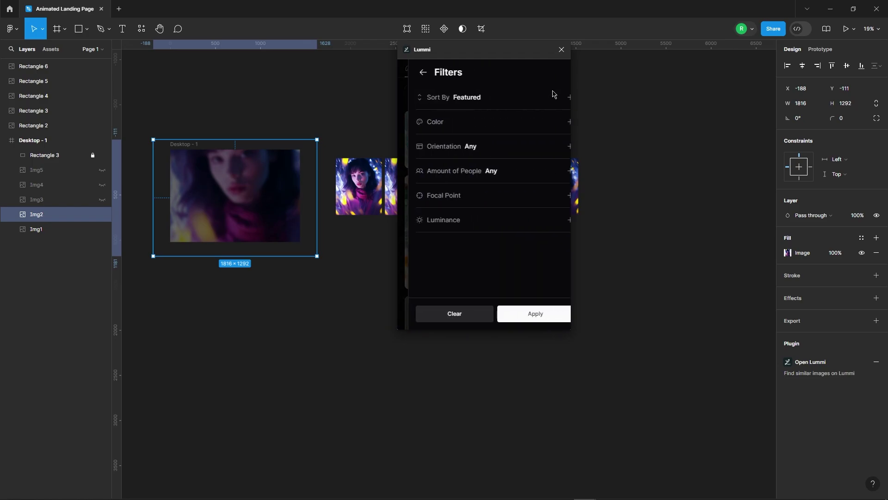
pyautogui.click(463, 126)
pyautogui.click(542, 143)
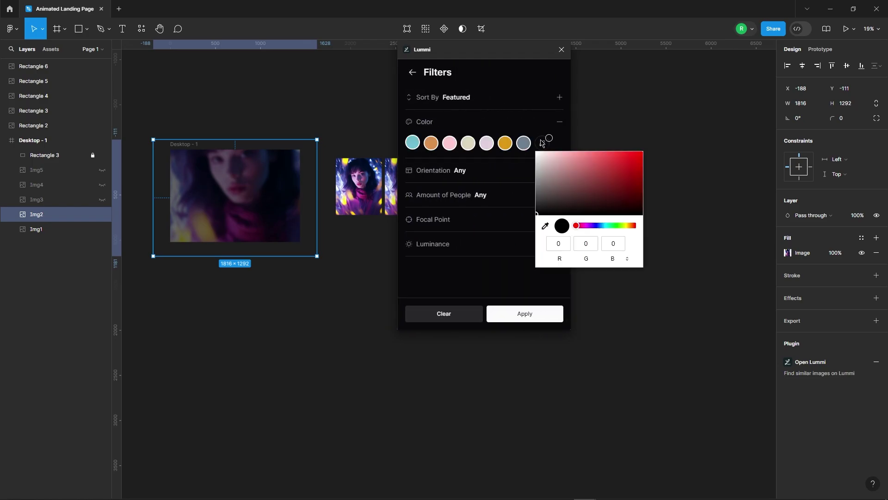
pyautogui.click(501, 125)
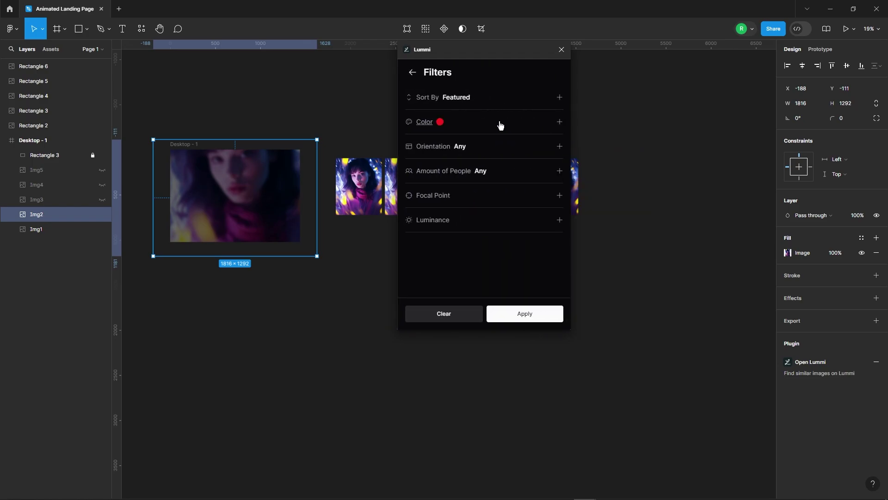
pyautogui.click(519, 171)
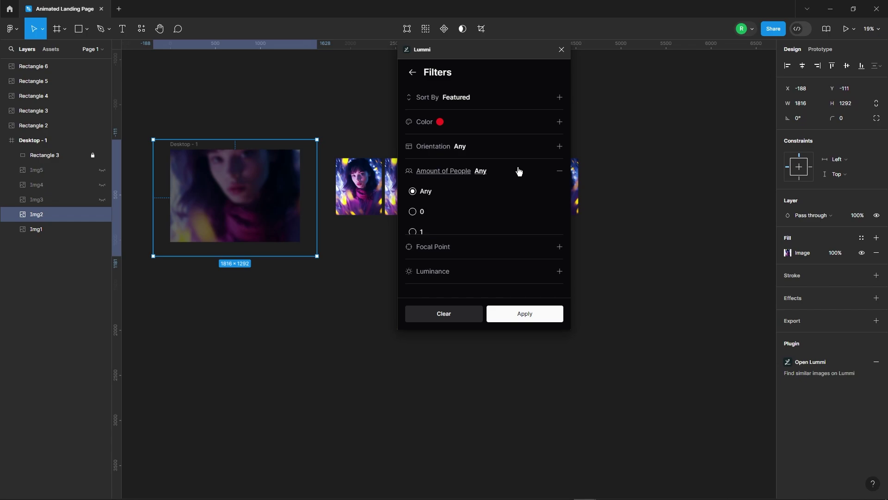
pyautogui.click(413, 231)
pyautogui.click(511, 317)
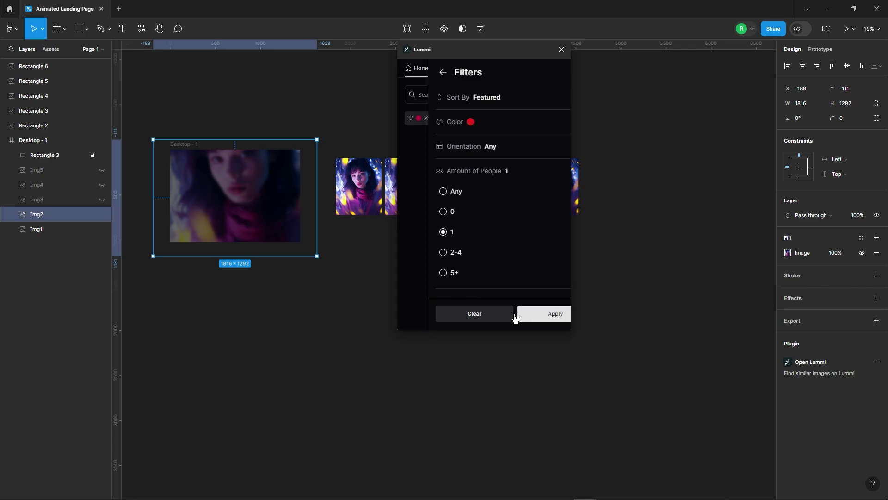
# Replace the Img2 image with the chosen Lummi photo.
pyautogui.scroll(-5, 439, 238)
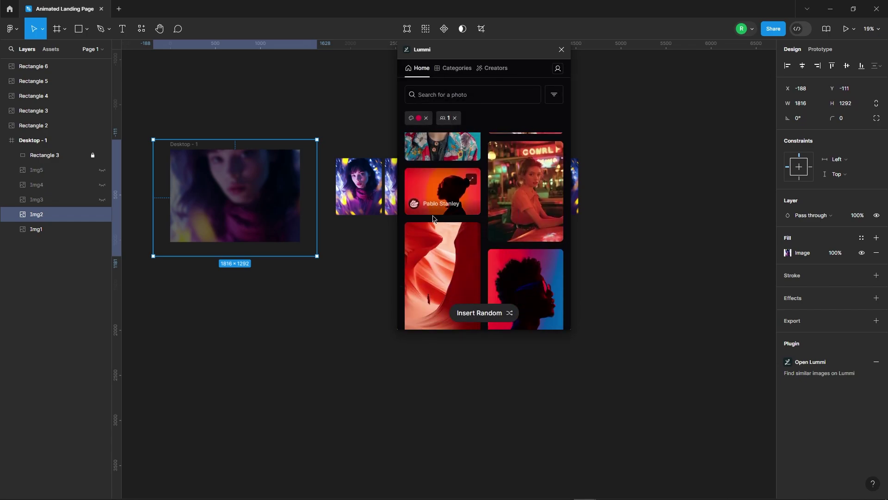
pyautogui.scroll(-5, 444, 231)
pyautogui.scroll(-5, 462, 222)
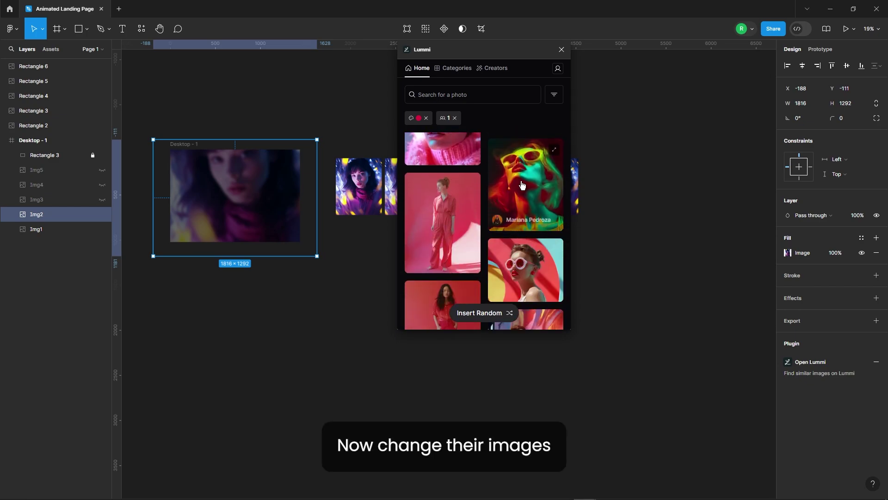
pyautogui.click(521, 185)
# Fill the second portrait with the sunglasses photo.
pyautogui.scroll(1, 319, 197)
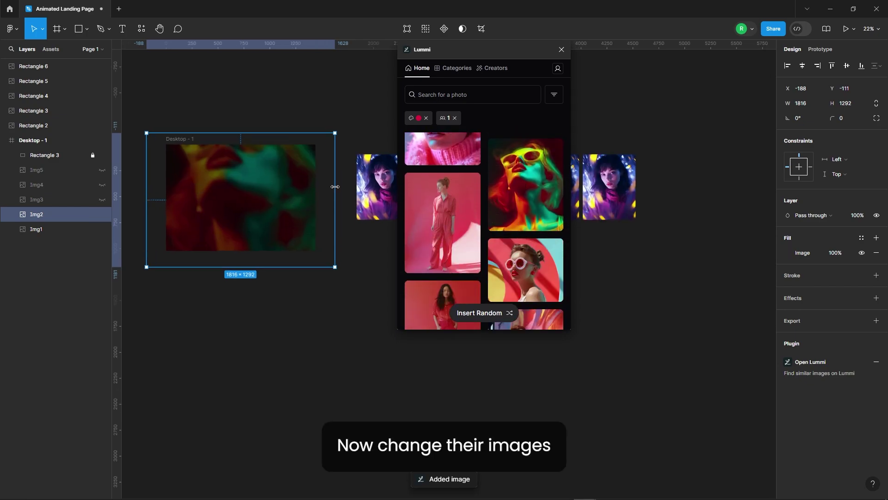
pyautogui.scroll(3, 236, 147)
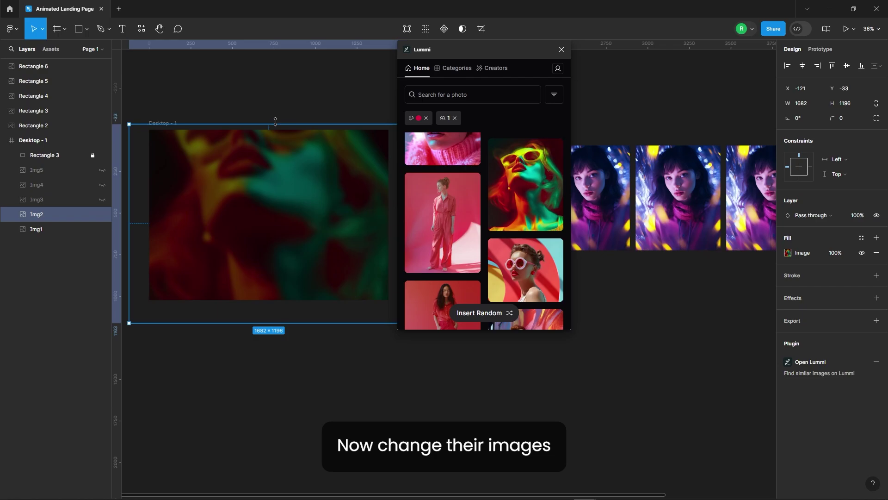
pyautogui.scroll(-3, 275, 121)
pyautogui.click(345, 177)
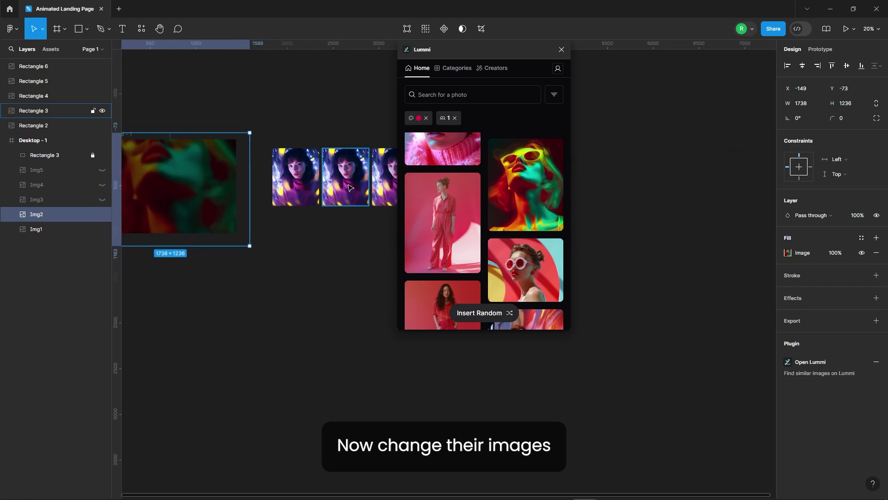
pyautogui.click(524, 194)
pyautogui.scroll(3, 301, 185)
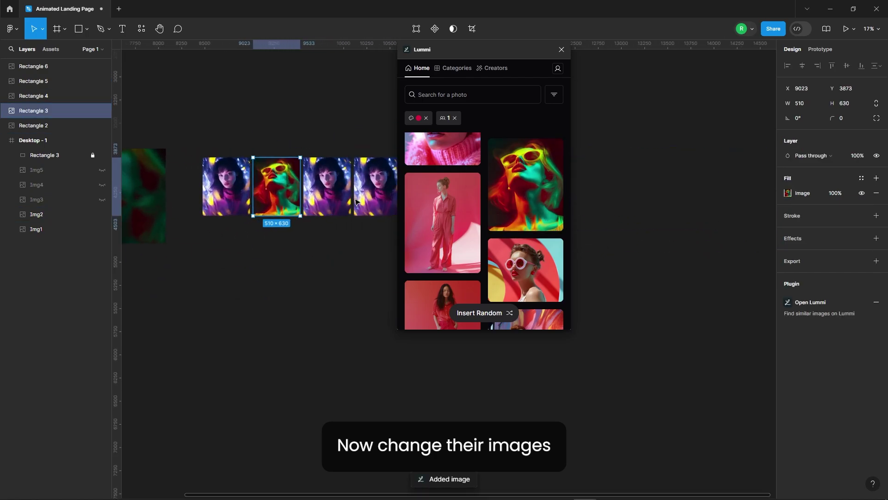
# Fill Rectangle 4 with the first photo similar to the sunglasses shot.
pyautogui.click(322, 163)
pyautogui.moveTo(525, 185)
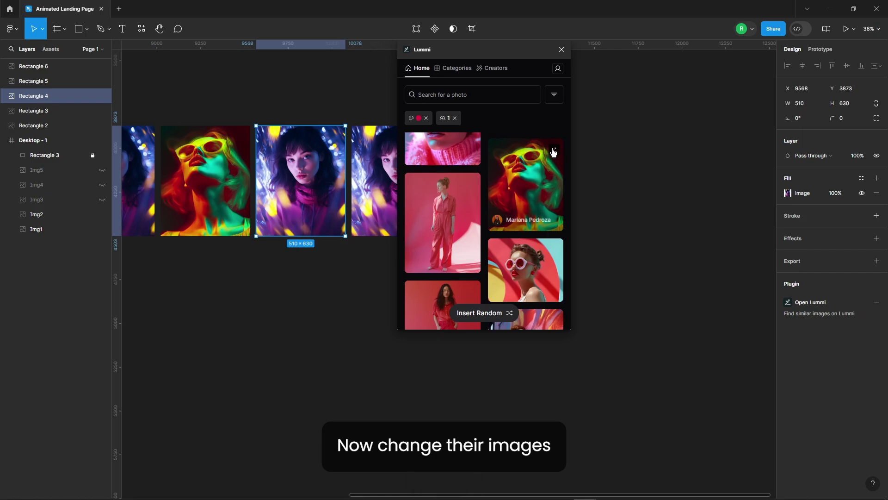
pyautogui.click(553, 152)
pyautogui.scroll(-5, 532, 208)
pyautogui.scroll(-3, 509, 199)
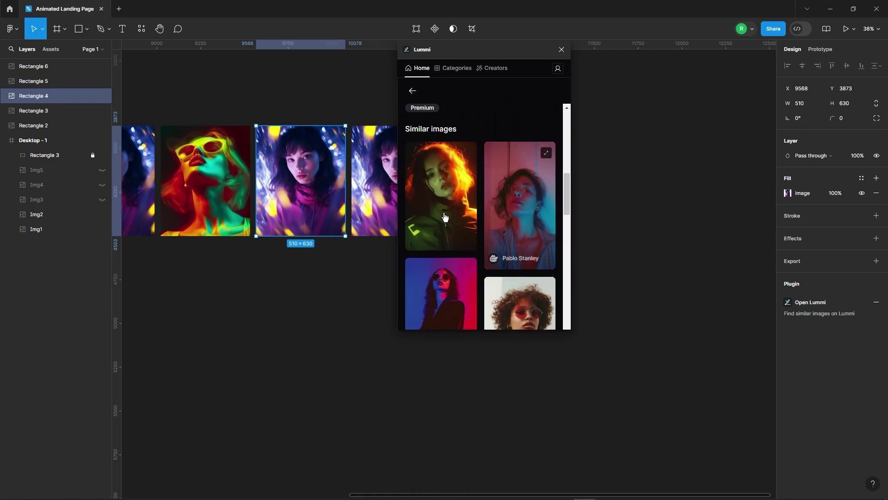
pyautogui.click(445, 216)
pyautogui.scroll(-3, 301, 185)
pyautogui.hscroll(-5, 279, 126)
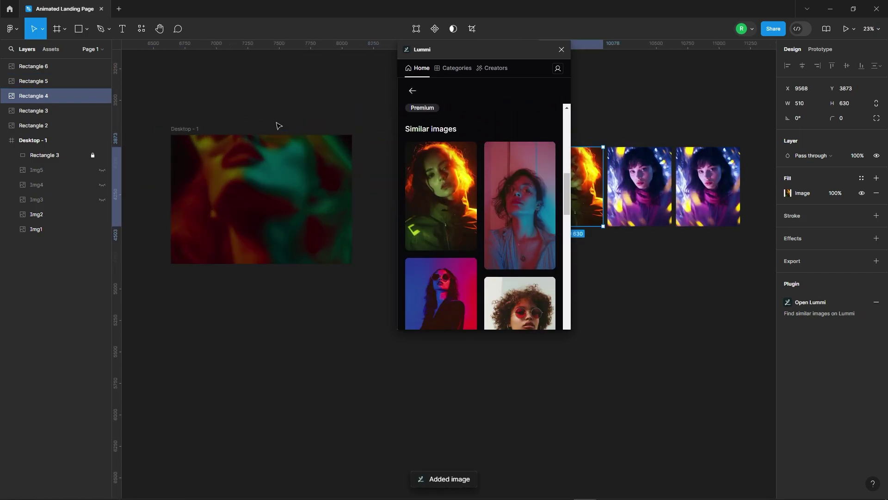
pyautogui.scroll(3, 279, 126)
# Unhide the Img3 background and fill it with the orange similar photo.
pyautogui.click(273, 218)
pyautogui.click(55, 199)
pyautogui.click(102, 200)
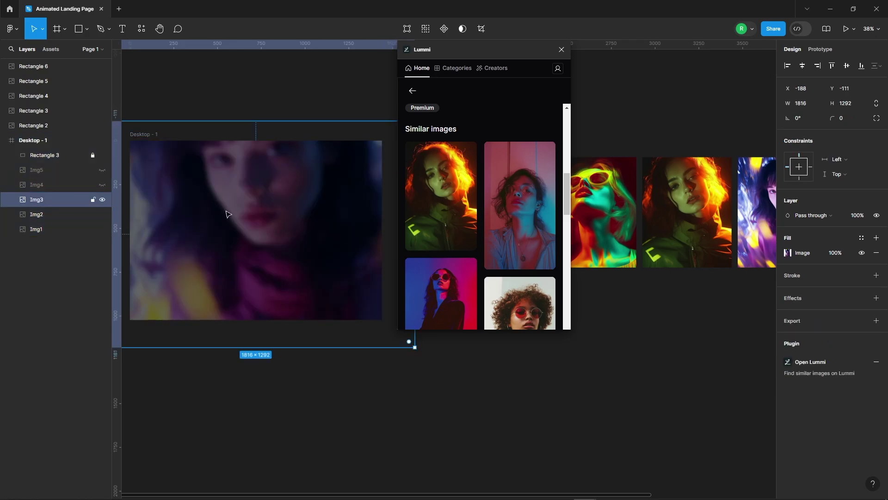
pyautogui.click(451, 190)
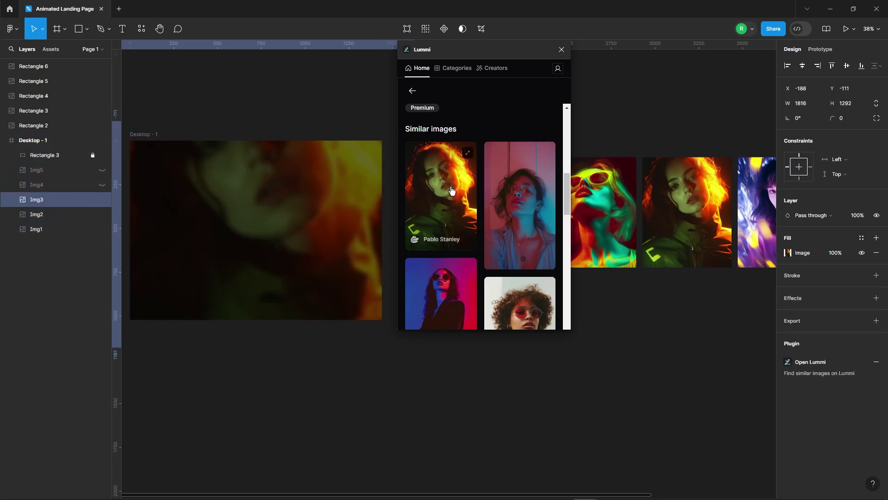
pyautogui.scroll(-2, 280, 206)
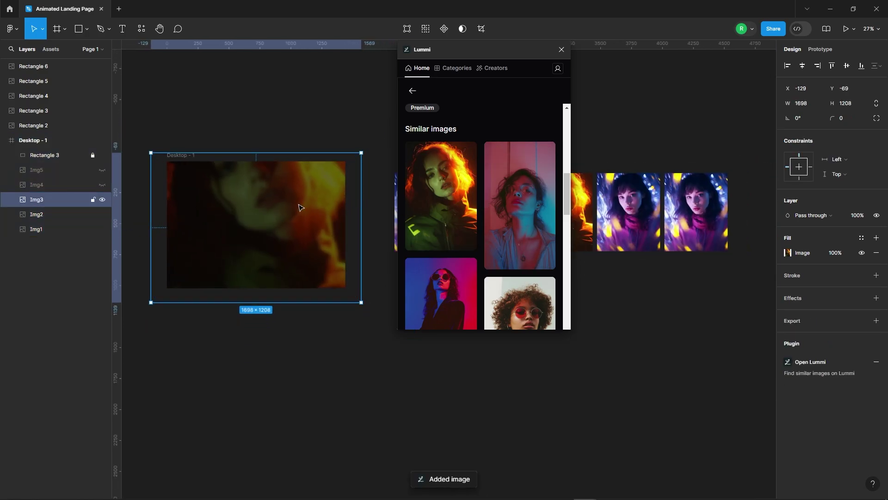
pyautogui.click(294, 191)
# Fill Rectangle 5 and the unhidden Img4 background with the yellow-circle portrait.
pyautogui.click(601, 215)
pyautogui.scroll(-5, 456, 185)
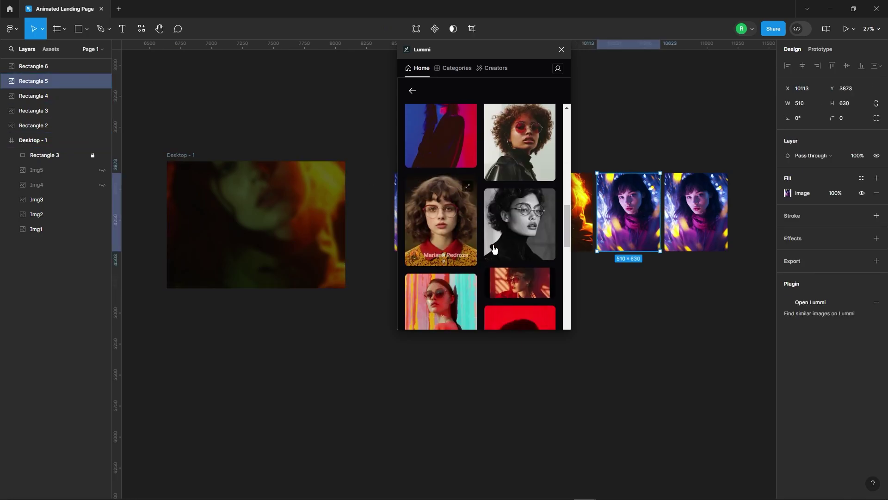
pyautogui.scroll(-5, 455, 185)
pyautogui.scroll(-5, 456, 178)
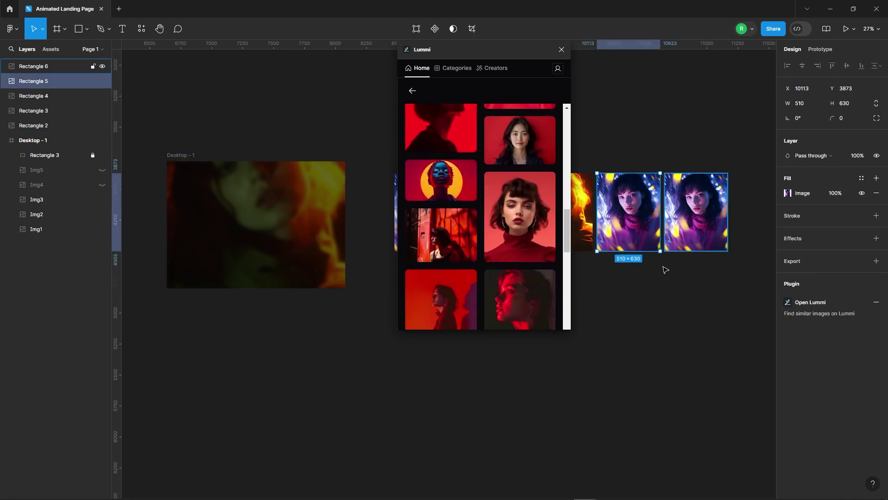
pyautogui.click(311, 224)
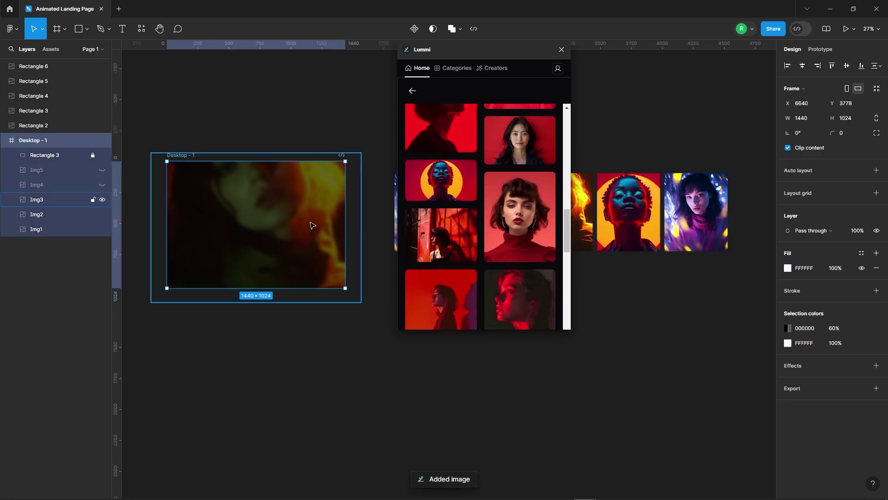
pyautogui.click(65, 185)
pyautogui.click(101, 185)
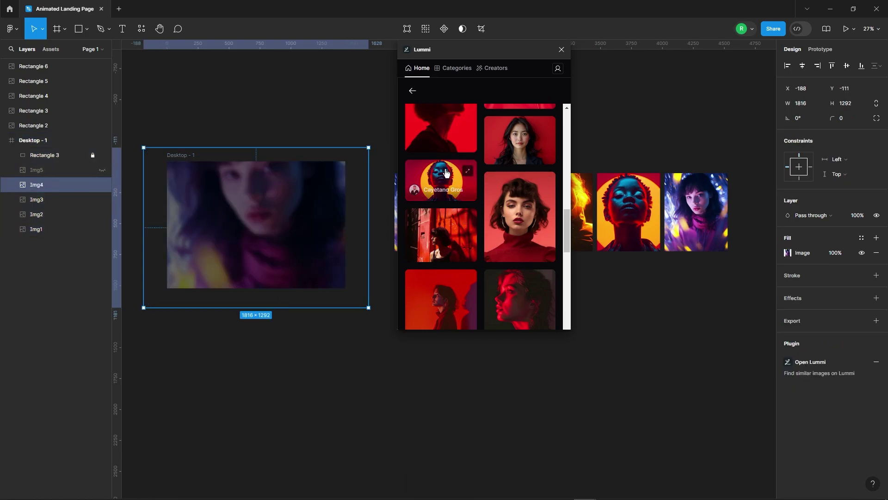
pyautogui.click(438, 184)
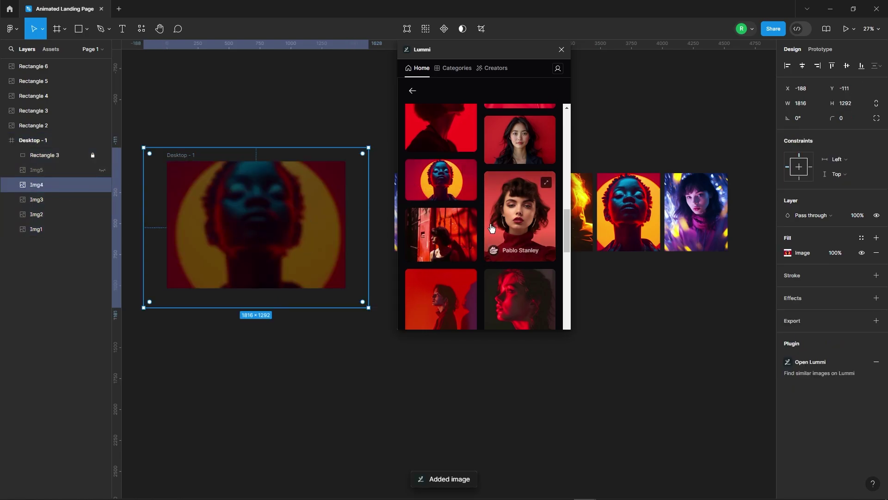
# Fill Rectangle 6 and the unhidden Img5 background with the blue sunglasses portrait.
pyautogui.click(620, 213)
pyautogui.click(697, 207)
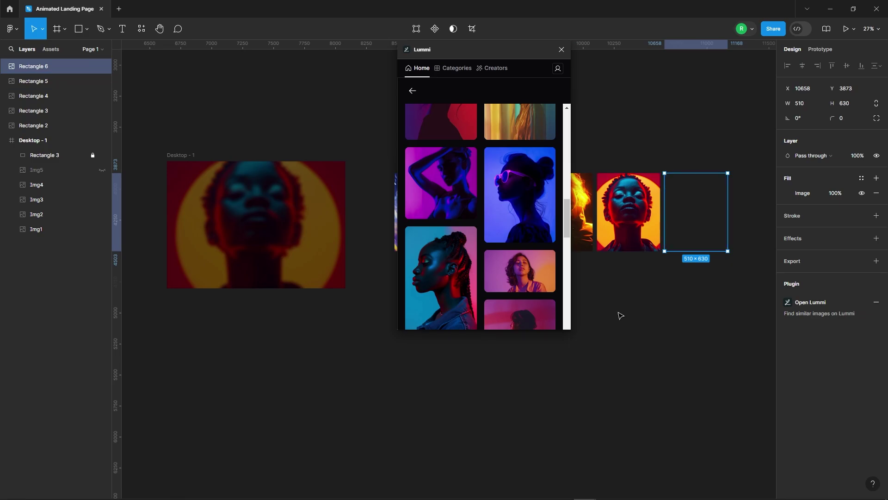
pyautogui.click(255, 240)
pyautogui.click(69, 170)
pyautogui.click(102, 170)
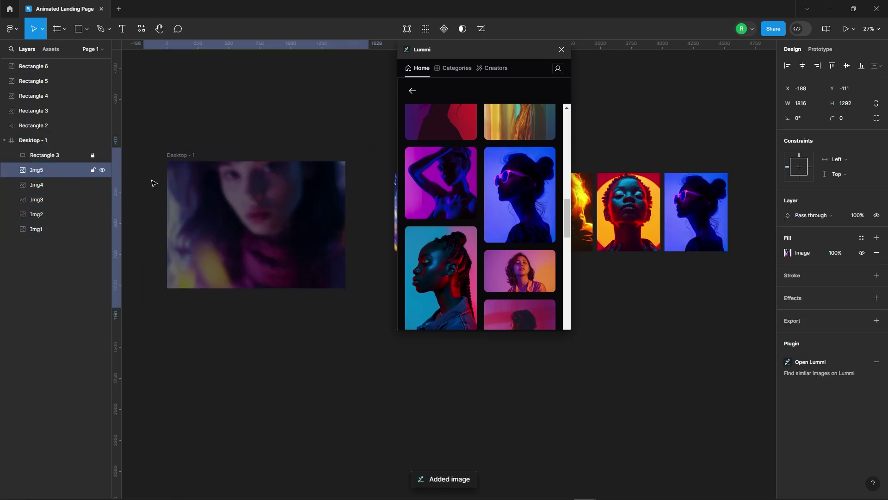
pyautogui.click(507, 186)
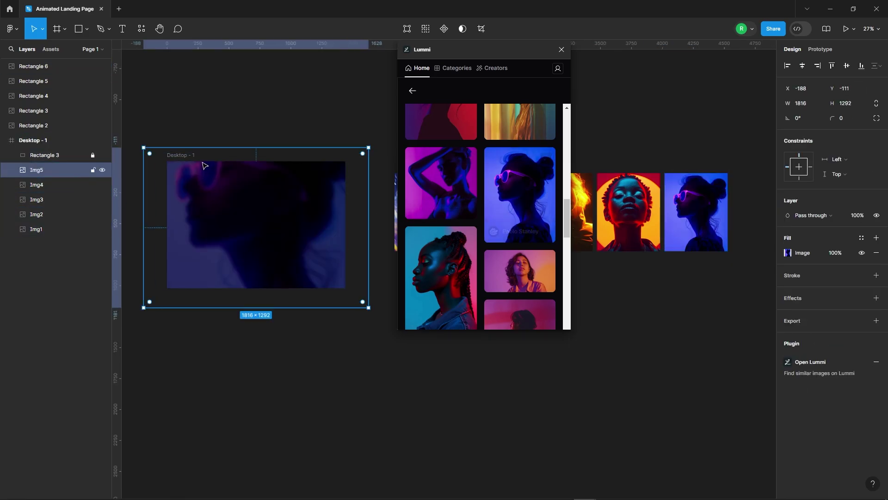
# Shift Img5 down, shrink it to 1704×1212, and close the Lummi panel.
pyautogui.moveTo(283, 207); pyautogui.dragTo(269, 196)
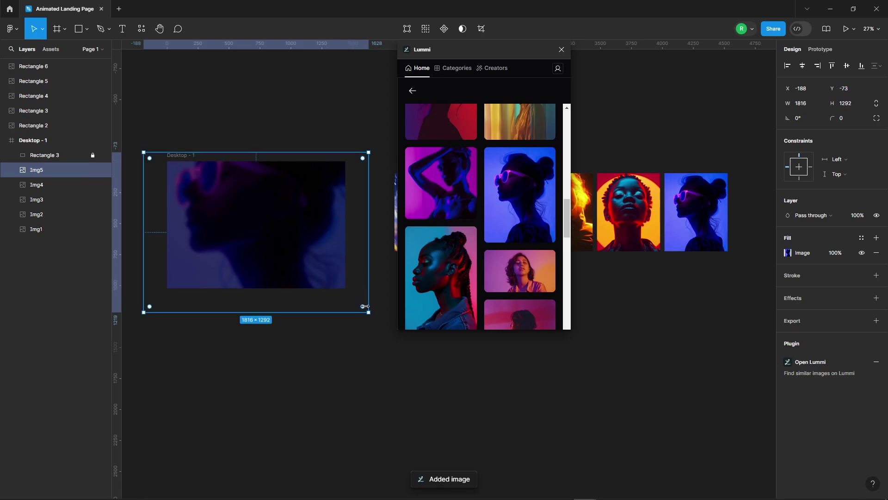
pyautogui.moveTo(328, 314); pyautogui.dragTo(326, 304)
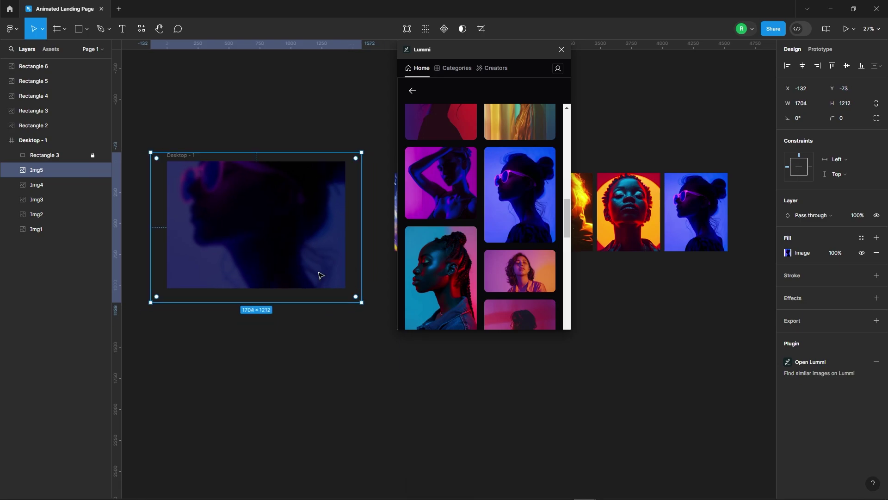
pyautogui.click(560, 51)
pyautogui.click(454, 129)
# Rename the five photo rectangle layers 1 to 5.
pyautogui.click(440, 237)
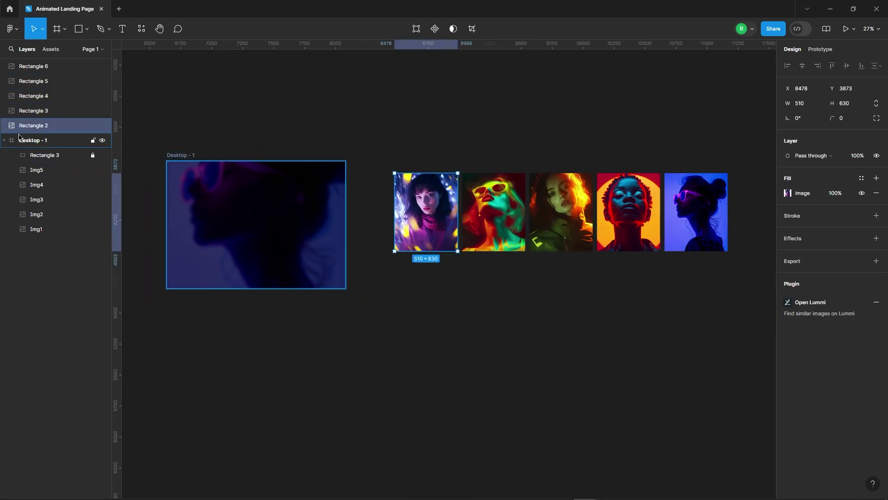
pyautogui.doubleClick(33, 125)
pyautogui.write('1')
pyautogui.doubleClick(32, 110)
pyautogui.write('2')
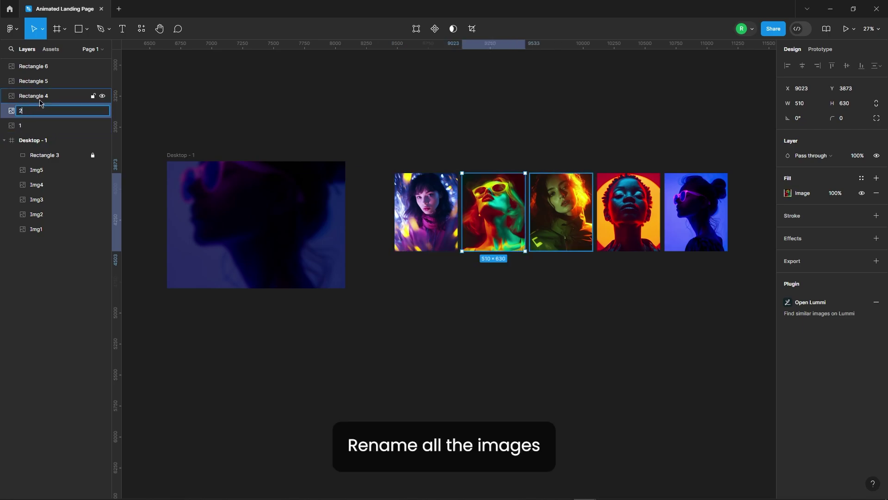
pyautogui.doubleClick(40, 95)
pyautogui.write('3')
pyautogui.write('4')
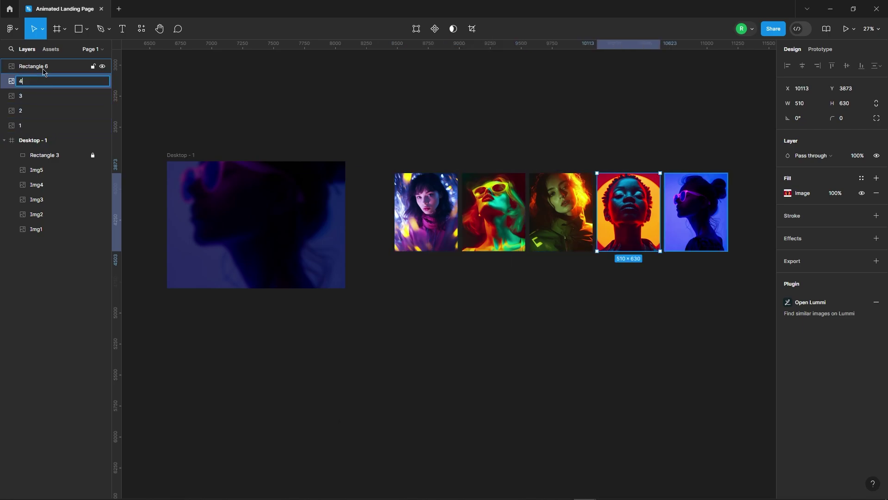
pyautogui.doubleClick(44, 72)
pyautogui.write('5')
pyautogui.click(373, 100)
# Select photos 1 through 5 in turn to verify their order.
pyautogui.click(426, 212)
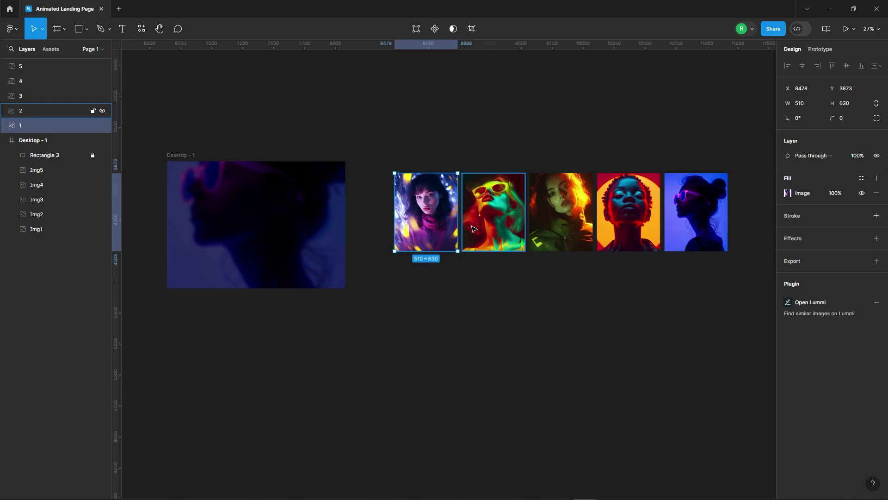
pyautogui.click(494, 212)
pyautogui.click(582, 221)
pyautogui.click(629, 212)
pyautogui.click(696, 212)
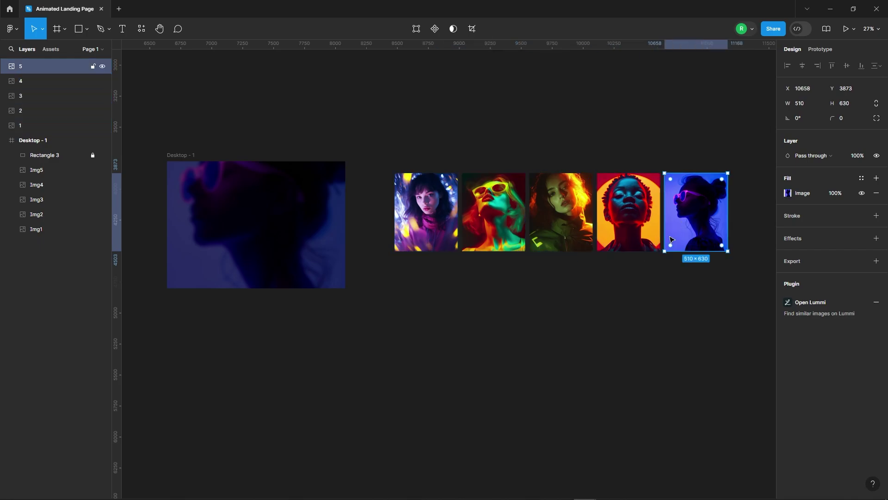
pyautogui.click(351, 303)
pyautogui.scroll(2, 597, 282)
# Stack photos 2–5 on one horizontal centre beside photo 1, then select all five.
pyautogui.moveTo(328, 97); pyautogui.dragTo(667, 325)
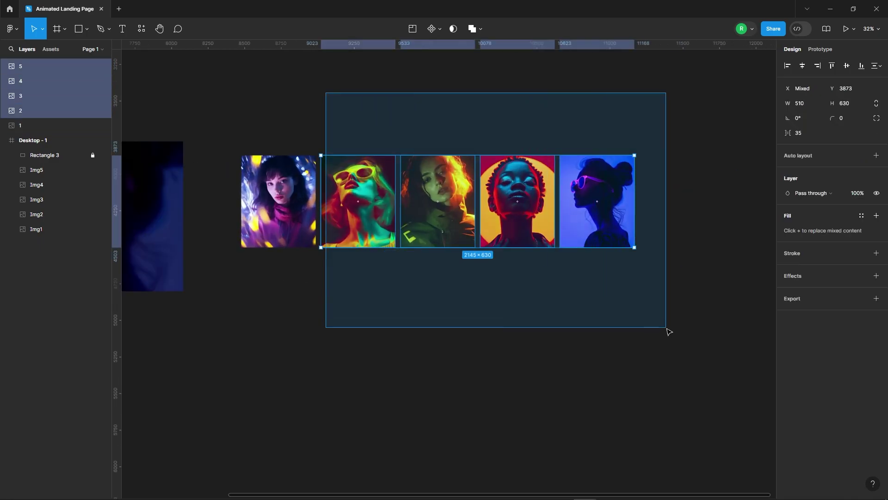
pyautogui.click(803, 66)
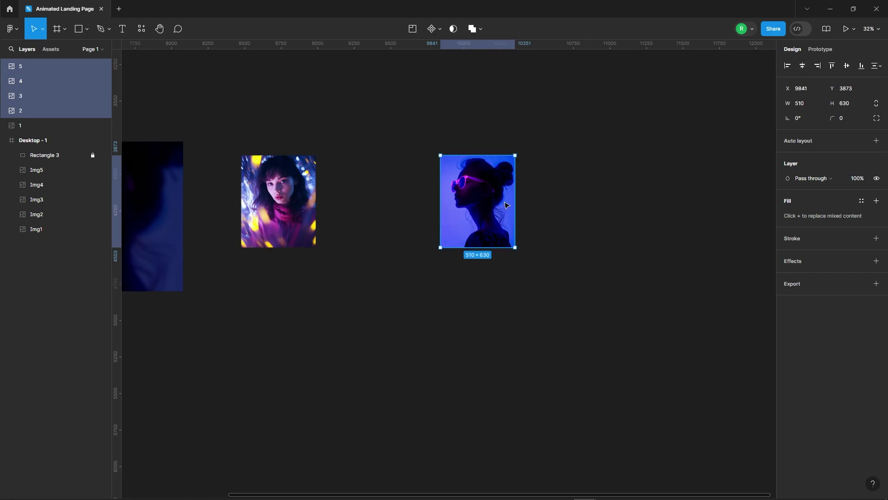
pyautogui.moveTo(493, 198); pyautogui.dragTo(373, 193)
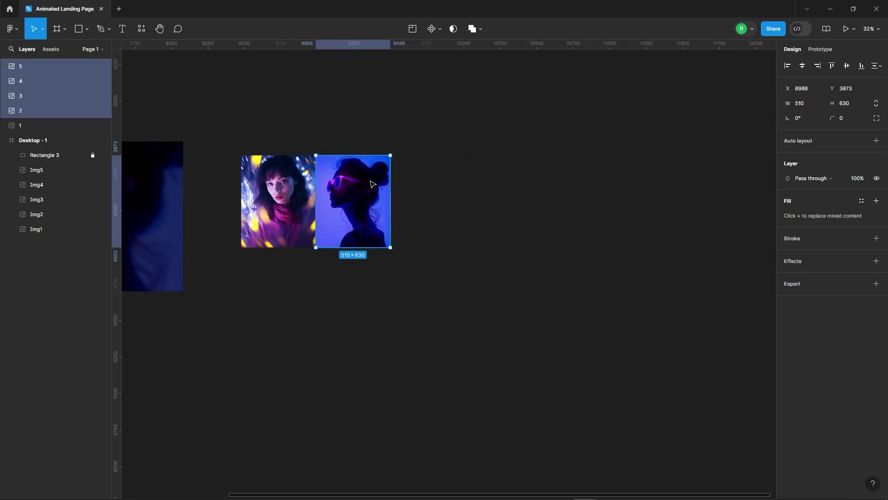
pyautogui.click(440, 150)
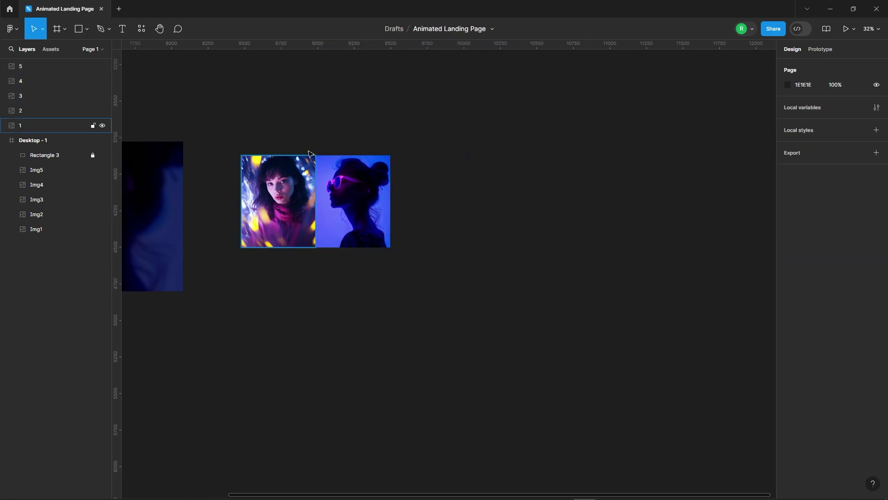
pyautogui.moveTo(222, 97); pyautogui.dragTo(440, 280)
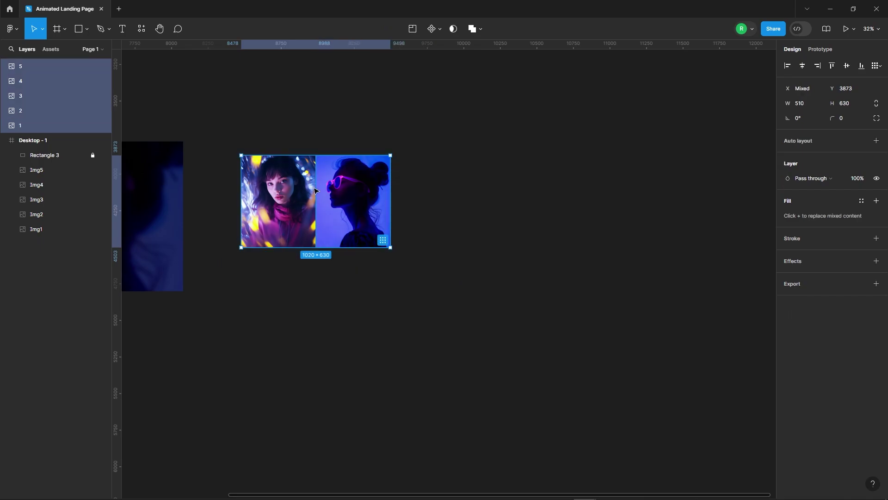
# Wrap the photos in Frame 1, narrow it to 510 wide, and clip its content.
pyautogui.rightClick(296, 181)
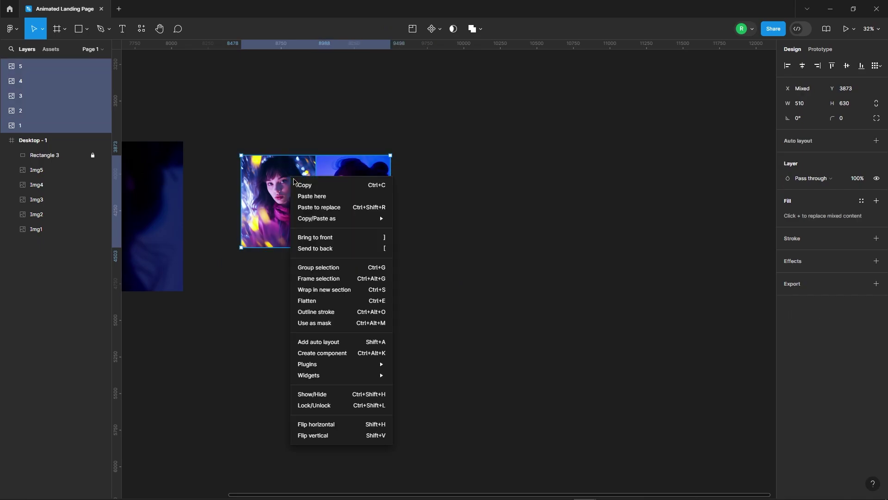
pyautogui.click(305, 275)
pyautogui.scroll(5, 263, 188)
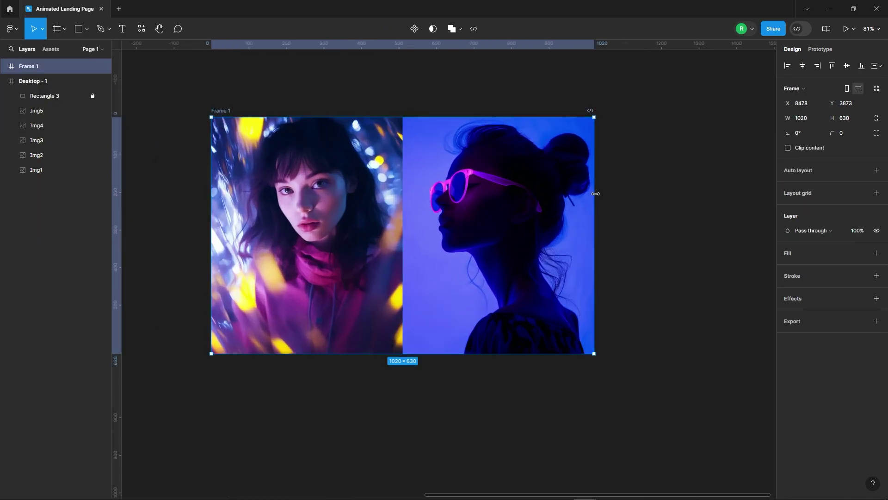
pyautogui.moveTo(594, 192)
pyautogui.mouseDown()
pyautogui.moveTo(496, 206)
pyautogui.moveTo(410, 199)
pyautogui.mouseUp()
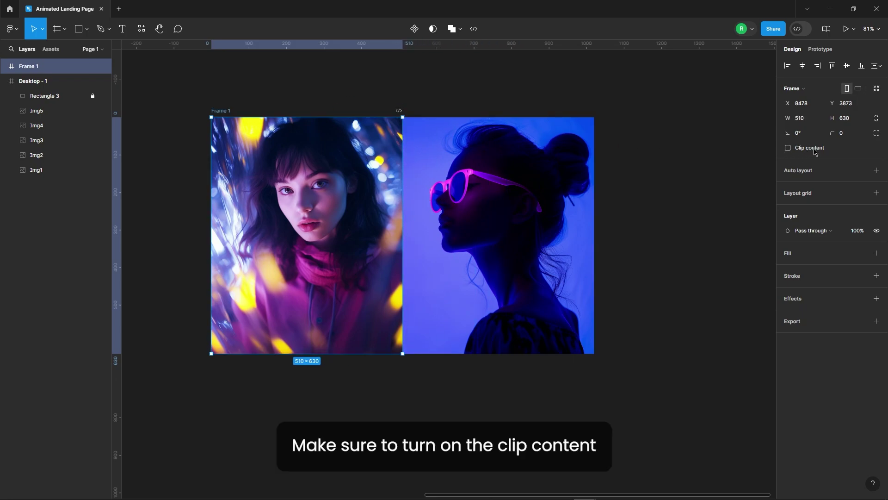
pyautogui.click(814, 149)
pyautogui.click(606, 140)
pyautogui.click(223, 110)
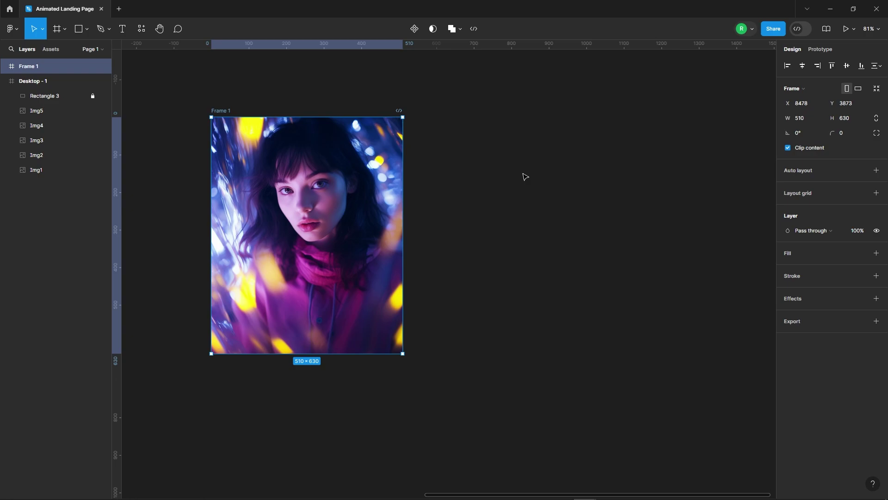
pyautogui.click(507, 228)
# Nest Frame 1 inside Desktop - 1 and centre it there.
pyautogui.scroll(-5, 620, 218)
pyautogui.scroll(-5, 550, 197)
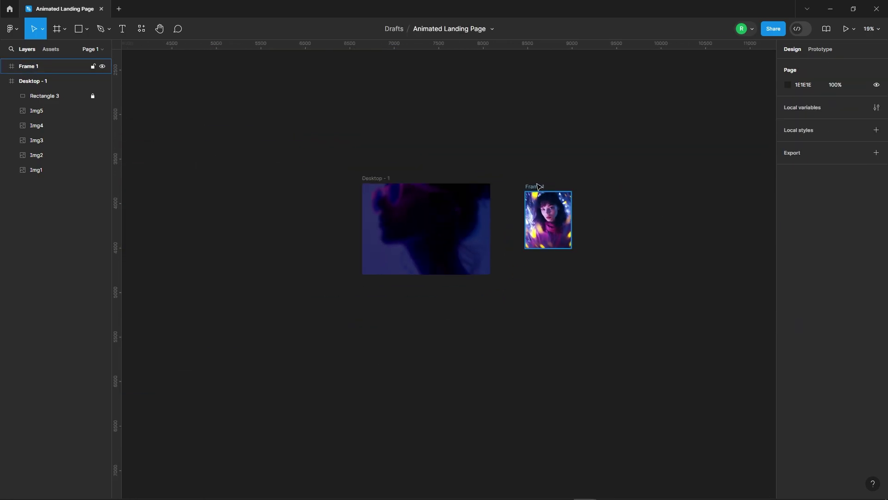
pyautogui.moveTo(538, 187); pyautogui.dragTo(415, 203)
pyautogui.scroll(5, 416, 199)
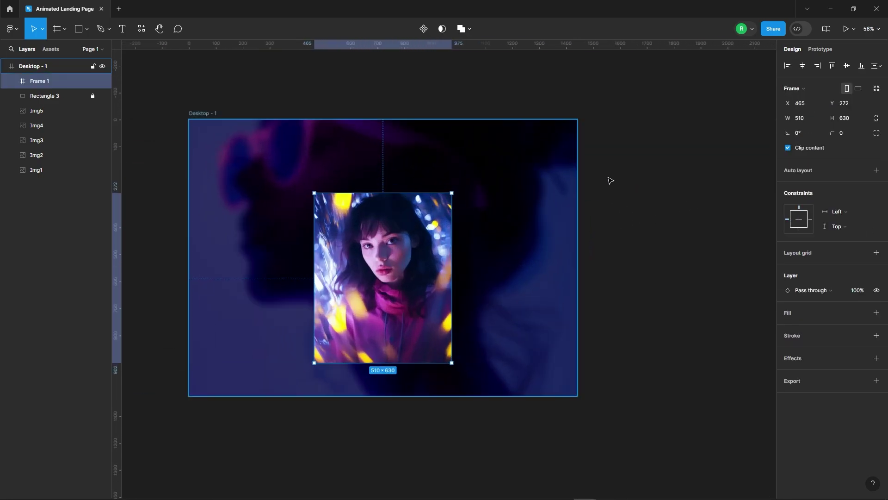
pyautogui.click(847, 66)
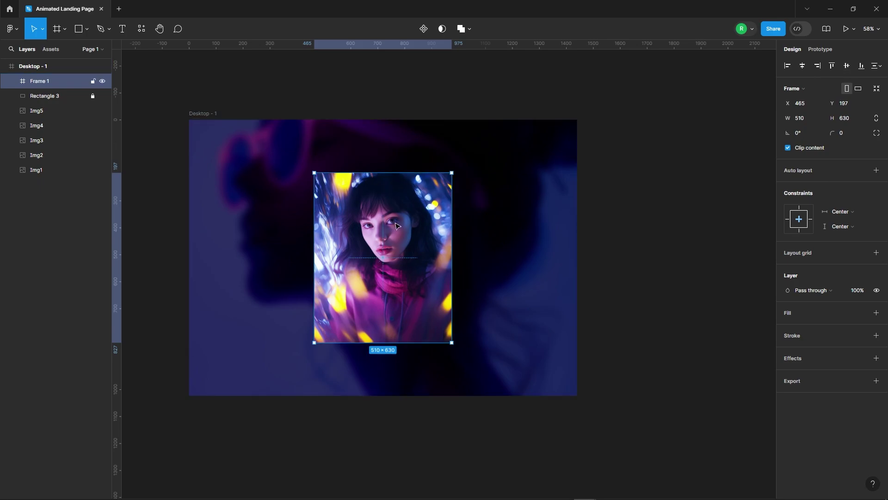
pyautogui.click(632, 217)
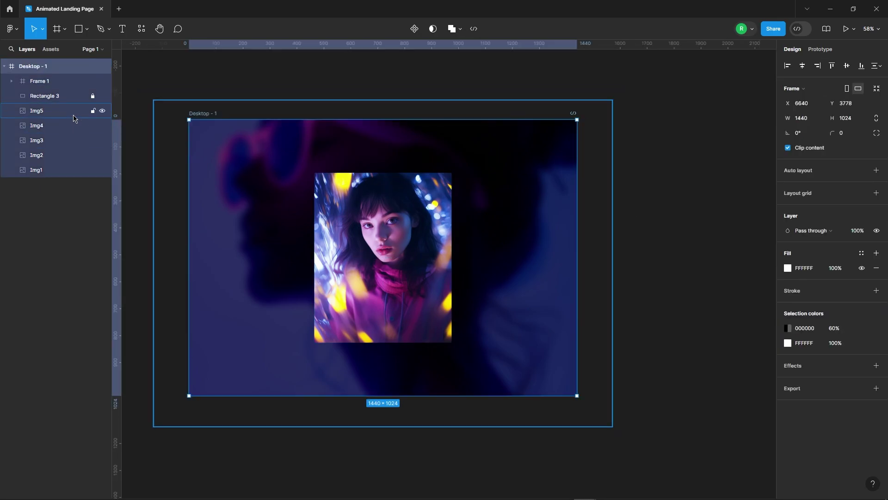
# Set layers Img2 through Img5 to 0% opacity.
pyautogui.click(37, 110)
pyautogui.keyDown('shift'); pyautogui.click(62, 125); pyautogui.keyUp('shift')
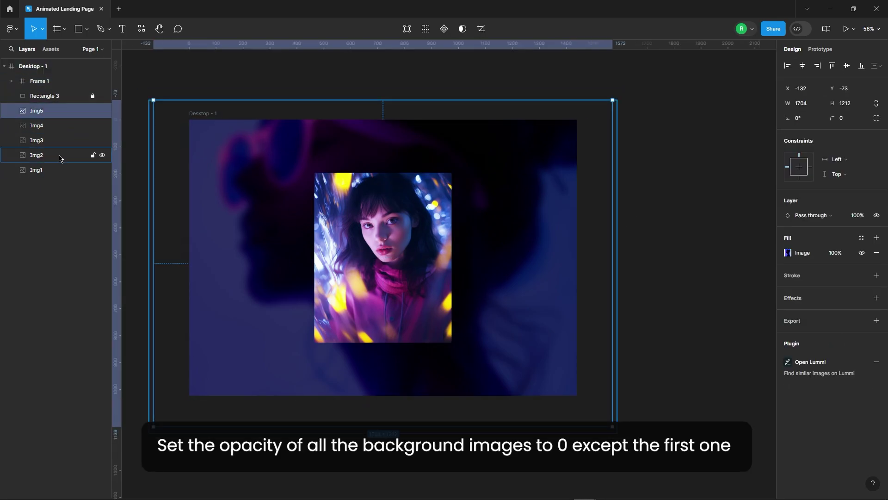
pyautogui.keyDown('shift'); pyautogui.click(63, 155); pyautogui.keyUp('shift')
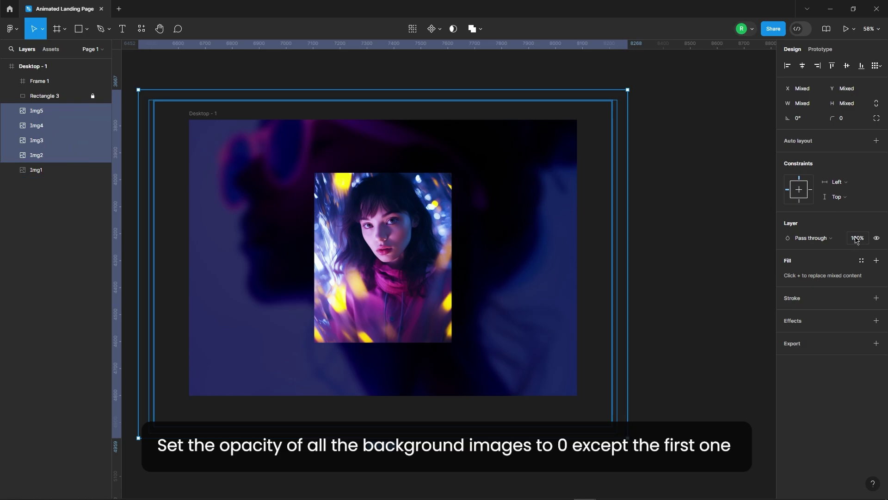
pyautogui.write('0')
pyautogui.press('Return')
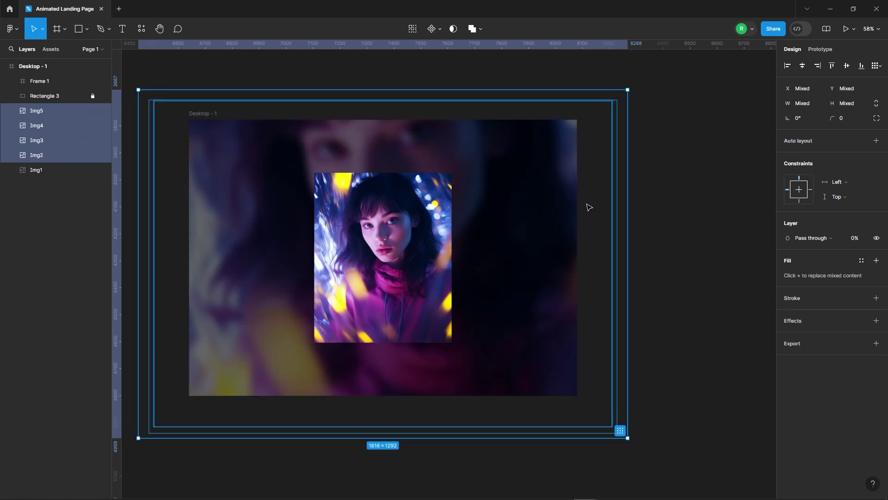
pyautogui.click(674, 210)
# Enlarge the Img1 background to 1892×1346 to cover the frame.
pyautogui.click(524, 213)
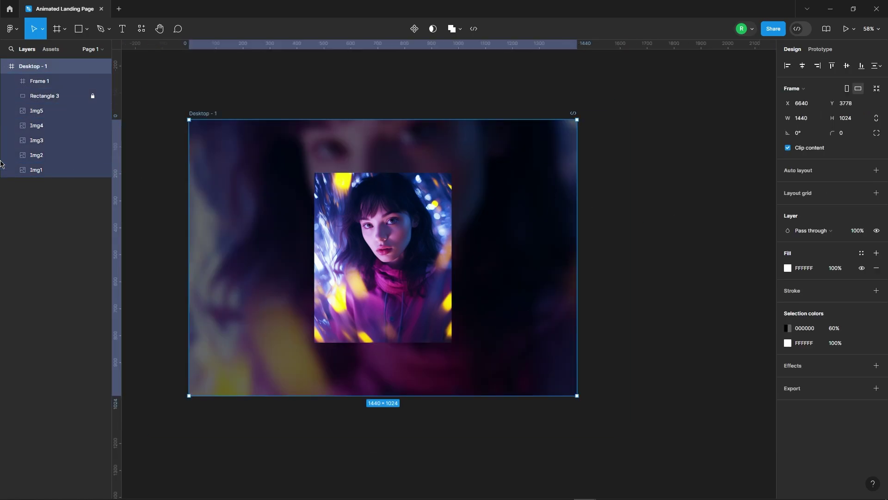
pyautogui.click(46, 170)
pyautogui.scroll(-2, 539, 224)
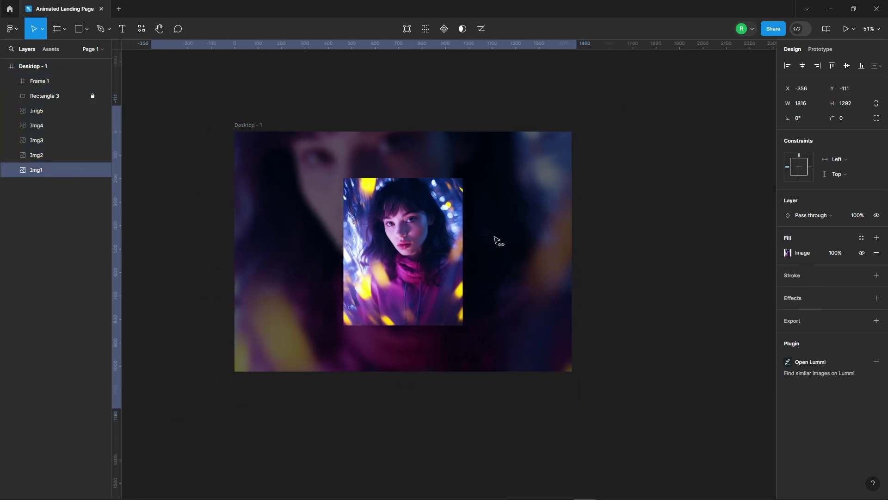
pyautogui.moveTo(497, 241); pyautogui.dragTo(526, 231)
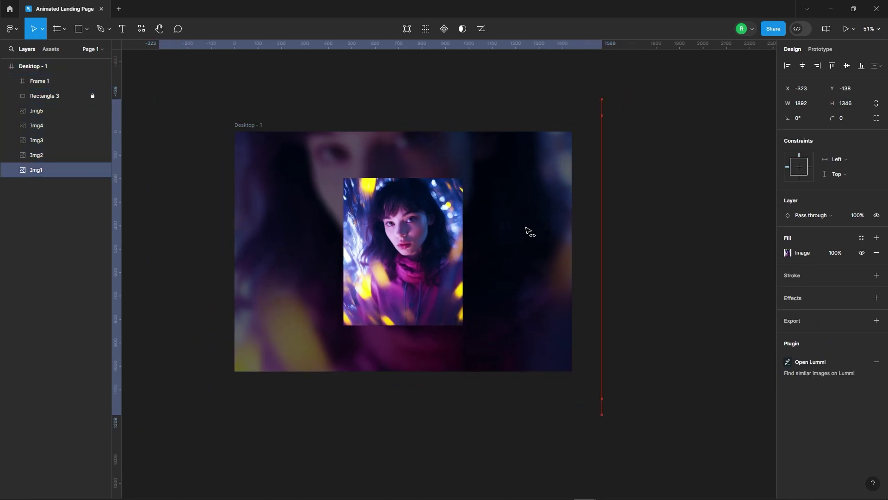
pyautogui.click(637, 186)
pyautogui.click(99, 29)
# Draw a full-height vertical line with a white FFFFFF stroke.
pyautogui.scroll(2, 469, 206)
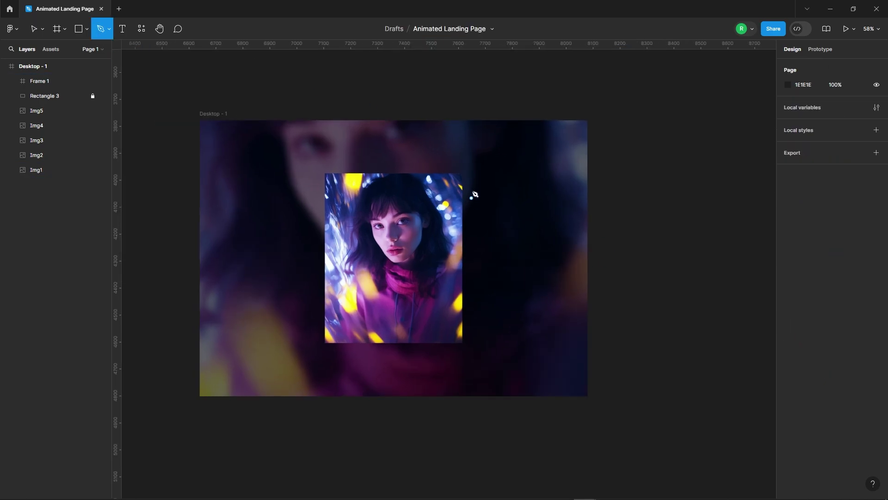
pyautogui.click(478, 115)
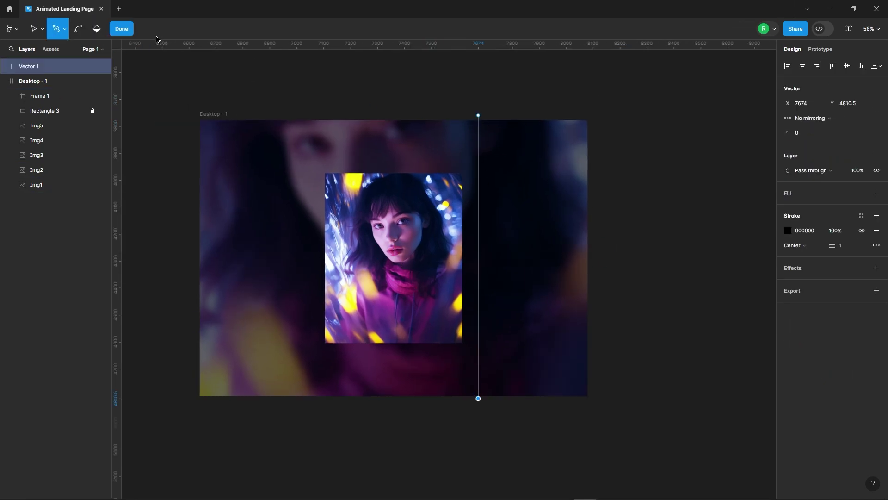
pyautogui.click(122, 28)
pyautogui.click(788, 217)
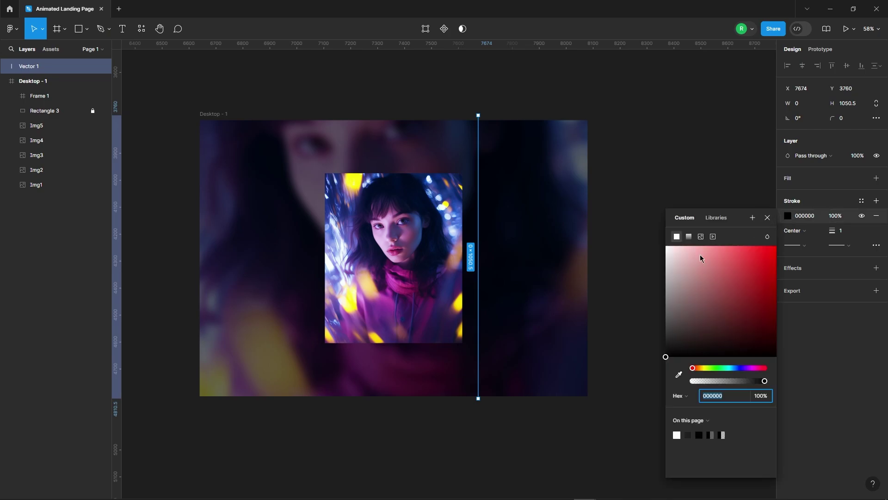
pyautogui.moveTo(699, 257); pyautogui.dragTo(593, 164)
pyautogui.click(765, 217)
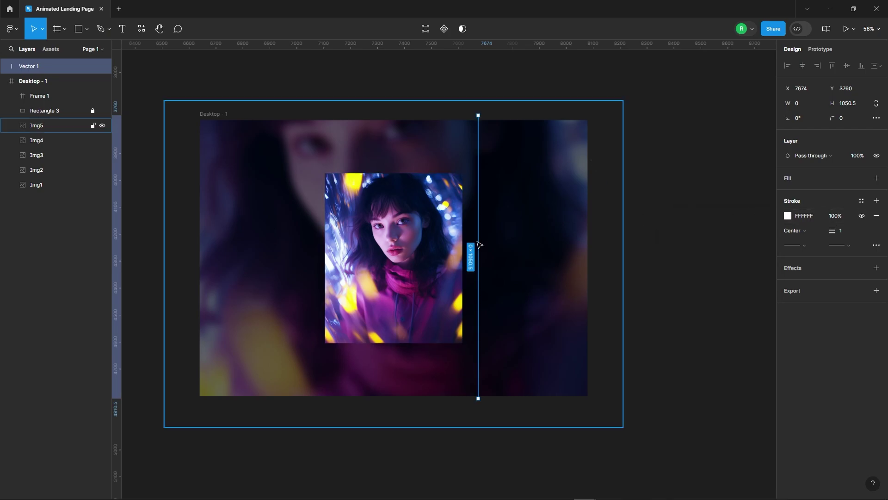
# Place the line 30 px right of the photo and duplicate it to the photo's left.
pyautogui.scroll(5, 479, 248)
pyautogui.moveTo(485, 248); pyautogui.dragTo(469, 250)
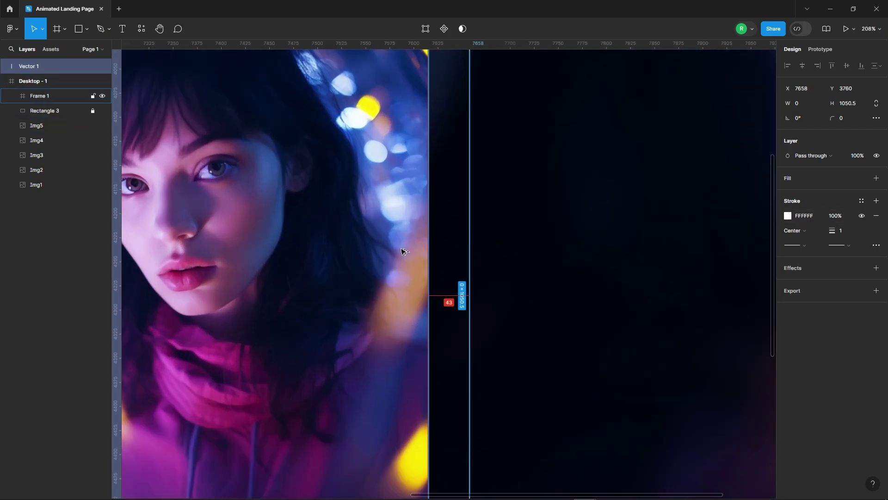
pyautogui.hotkey('shift', 'Left')
pyautogui.press('Left')
pyautogui.press('Left')
pyautogui.press('Left')
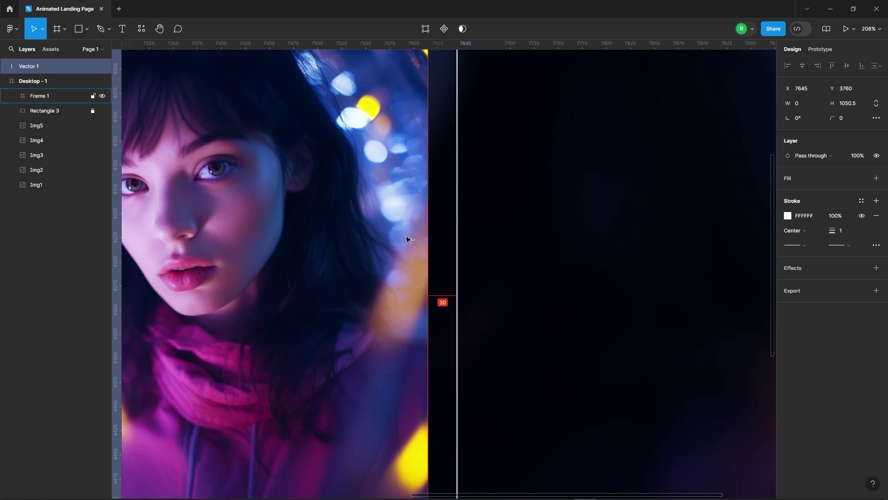
pyautogui.scroll(-5, 458, 241)
pyautogui.moveTo(458, 254); pyautogui.dragTo(307, 270)
pyautogui.press('Right')
pyautogui.press('Right')
pyautogui.press('Right')
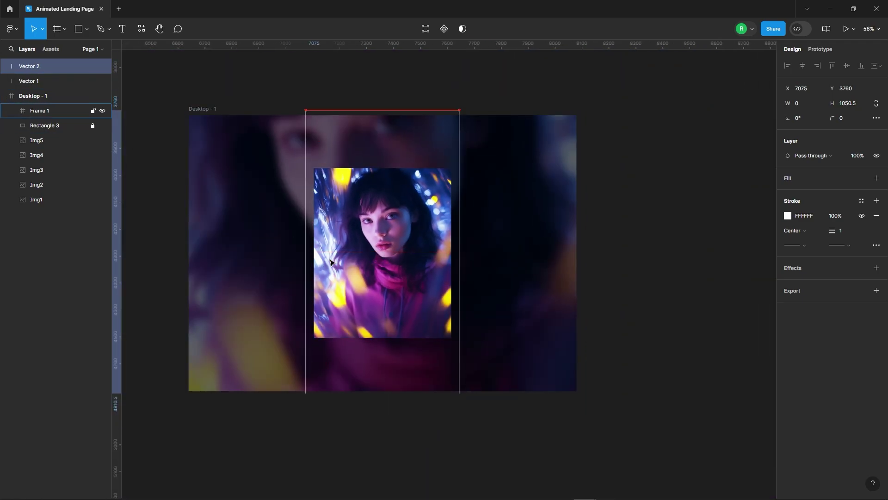
# Move both vertical lines inside the Desktop - 1 frame.
pyautogui.click(397, 107)
pyautogui.click(305, 141)
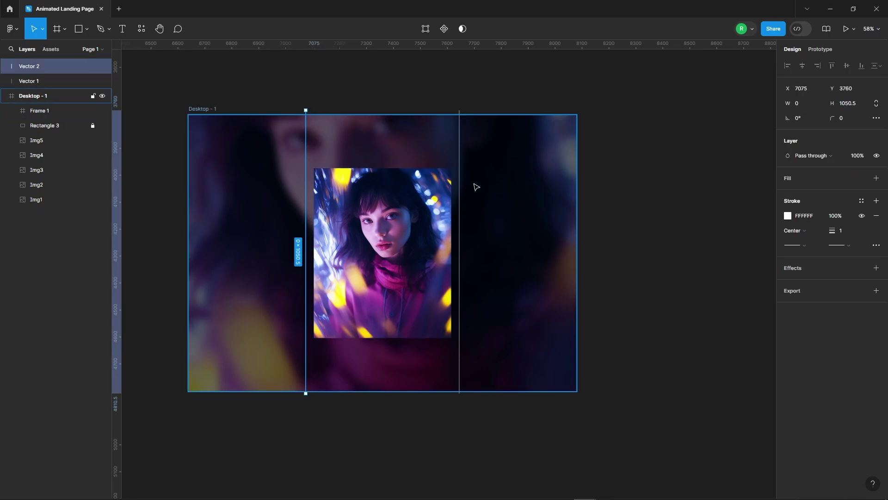
pyautogui.keyDown('shift'); pyautogui.click(461, 213); pyautogui.keyUp('shift')
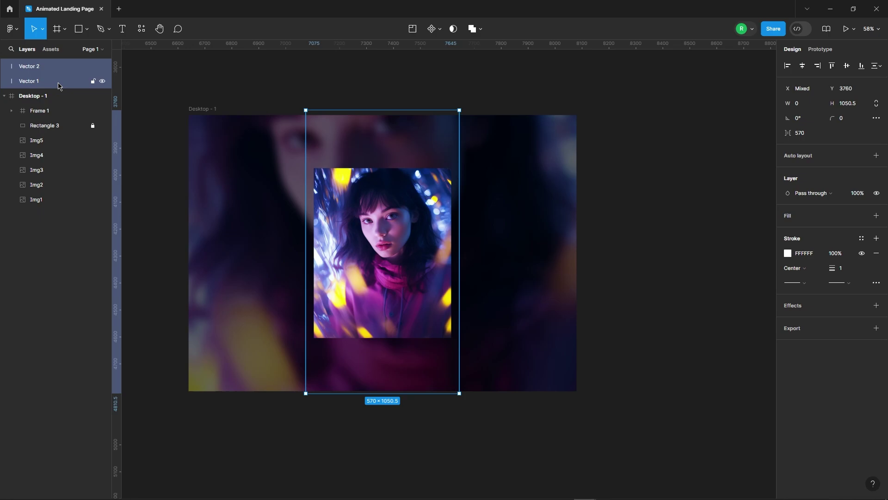
pyautogui.moveTo(59, 110); pyautogui.dragTo(58, 107)
# Draw a horizontal line above the photo out to the frame's right edge.
pyautogui.click(411, 102)
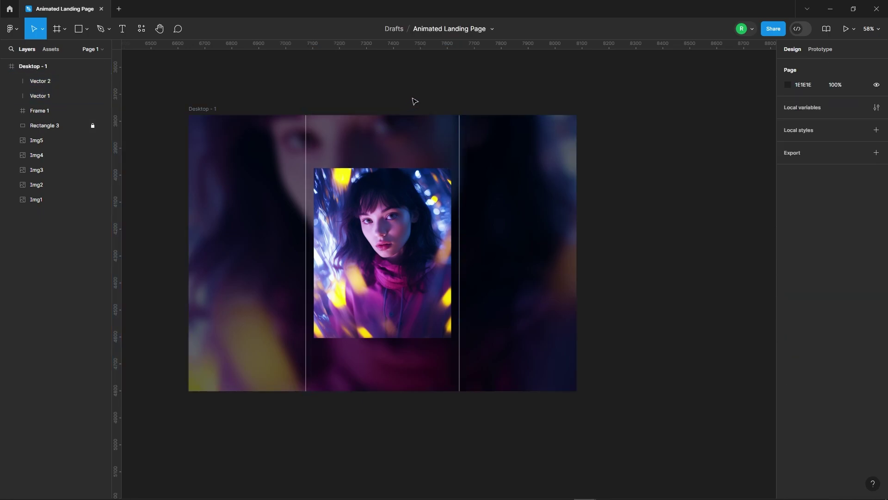
pyautogui.click(105, 30)
pyautogui.scroll(3, 321, 149)
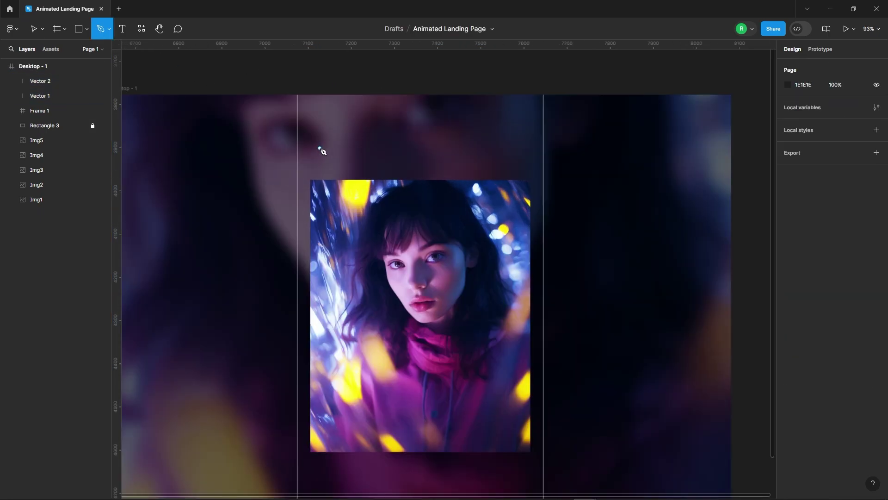
pyautogui.scroll(-2, 408, 170)
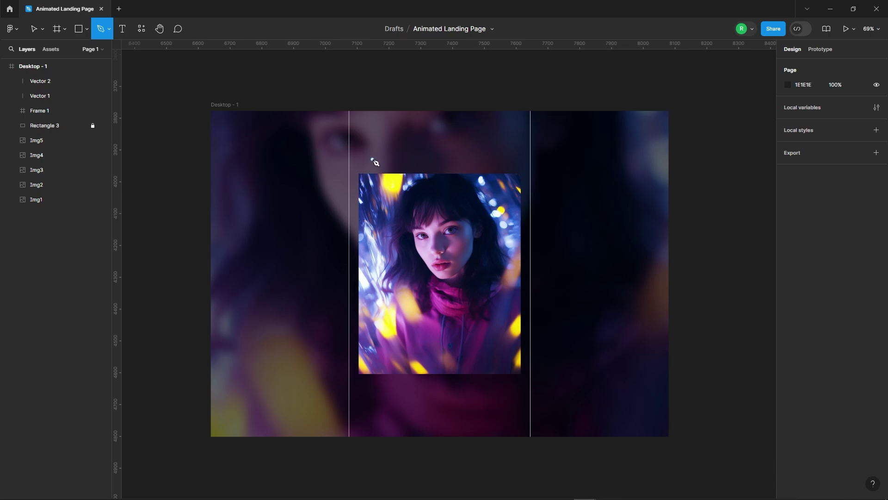
pyautogui.click(391, 163)
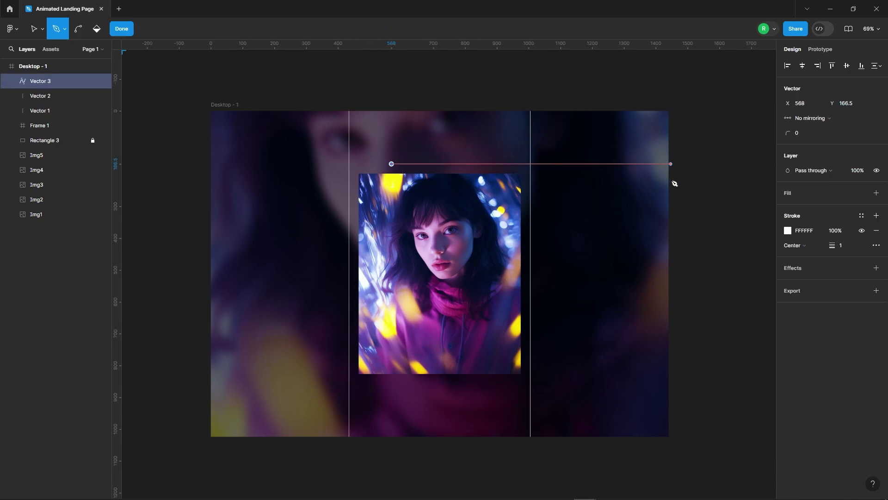
pyautogui.click(671, 164)
pyautogui.click(123, 31)
pyautogui.scroll(3, 478, 229)
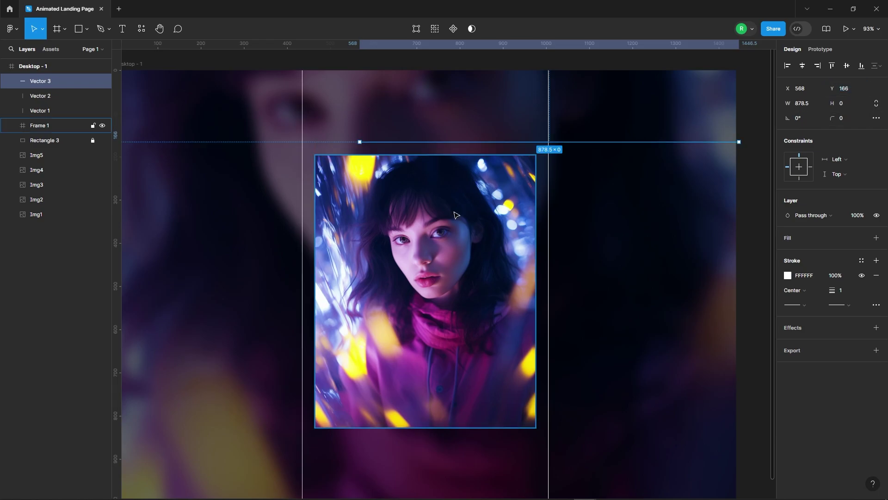
pyautogui.press('Down')
# Copy the horizontal line to sit 30 px below the photo.
pyautogui.scroll(-3, 458, 215)
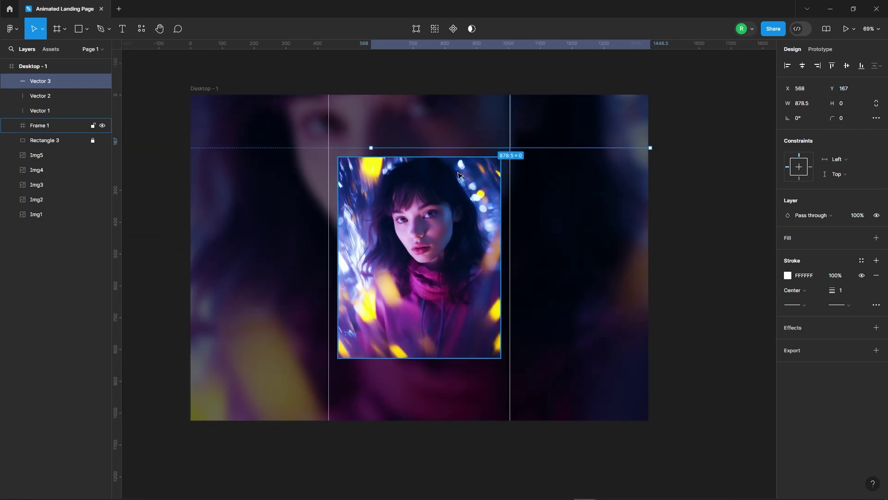
pyautogui.moveTo(480, 149)
pyautogui.mouseDown()
pyautogui.moveTo(484, 405)
pyautogui.moveTo(487, 368)
pyautogui.moveTo(299, 377)
pyautogui.mouseUp()
pyautogui.keyDown('ctrl'); pyautogui.scroll(5, 445, 369); pyautogui.keyUp('ctrl')
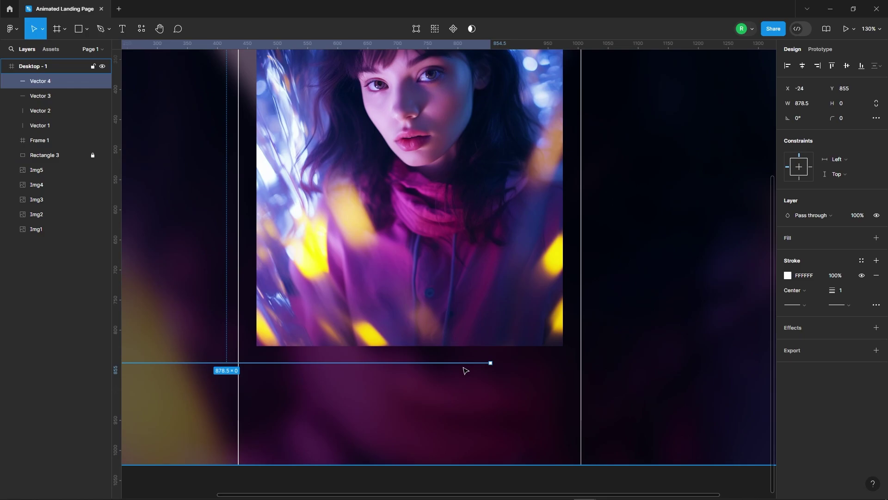
pyautogui.keyDown('ctrl'); pyautogui.scroll(-2, 453, 208); pyautogui.keyUp('ctrl')
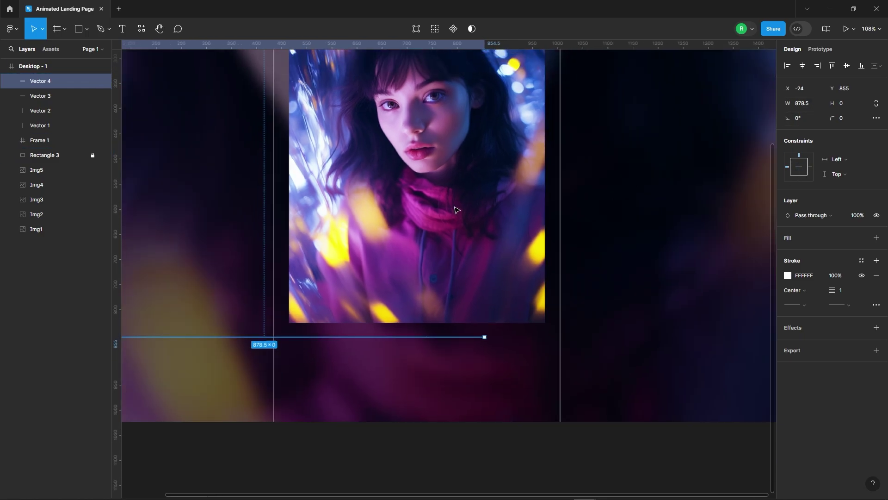
pyautogui.click(511, 446)
pyautogui.click(432, 337)
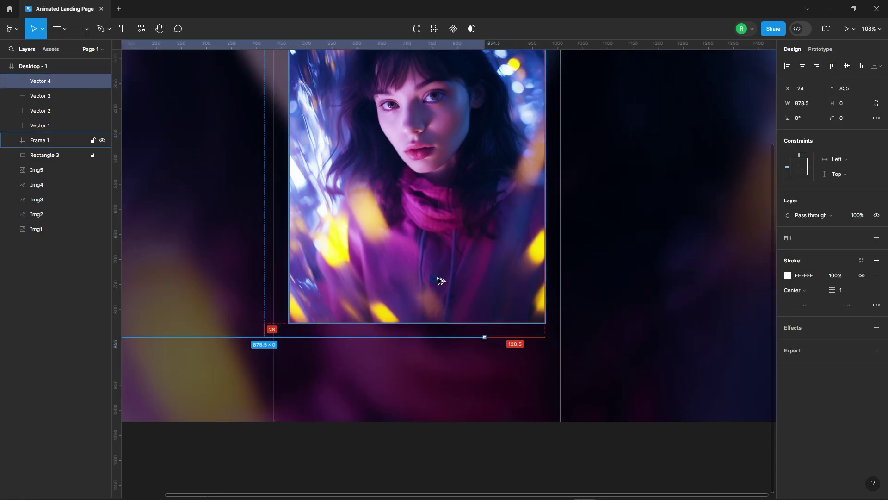
pyautogui.press('Down')
pyautogui.press('Down')
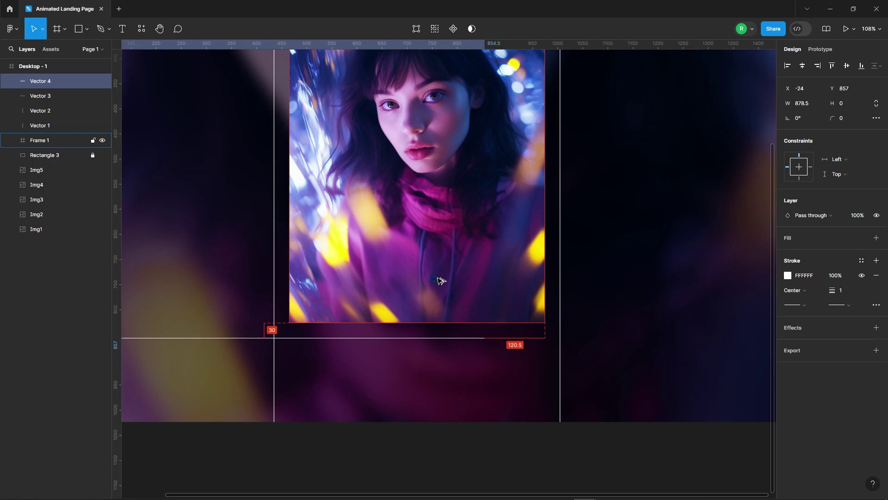
# Shorten the lower line so its left end meets the left vertical line.
pyautogui.keyDown('ctrl'); pyautogui.scroll(-2, 442, 278); pyautogui.keyUp('ctrl')
pyautogui.click(405, 414)
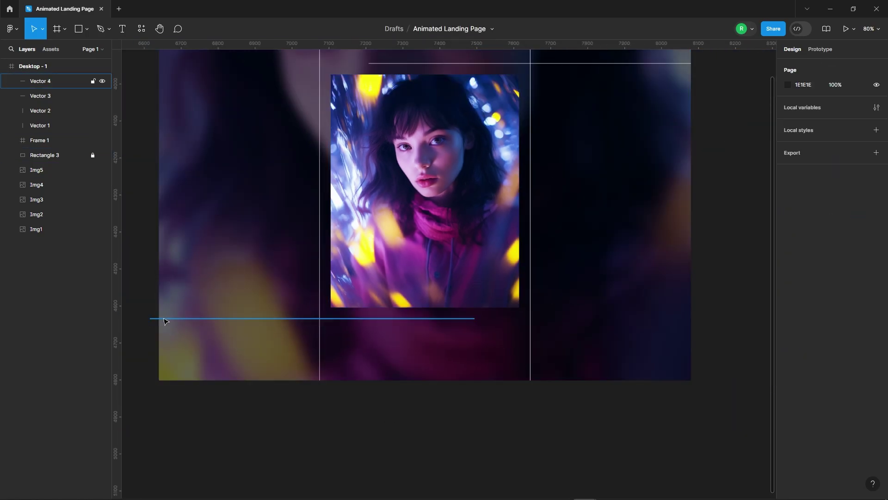
pyautogui.moveTo(151, 318); pyautogui.dragTo(319, 318)
pyautogui.keyDown('ctrl'); pyautogui.scroll(5, 319, 318); pyautogui.keyUp('ctrl')
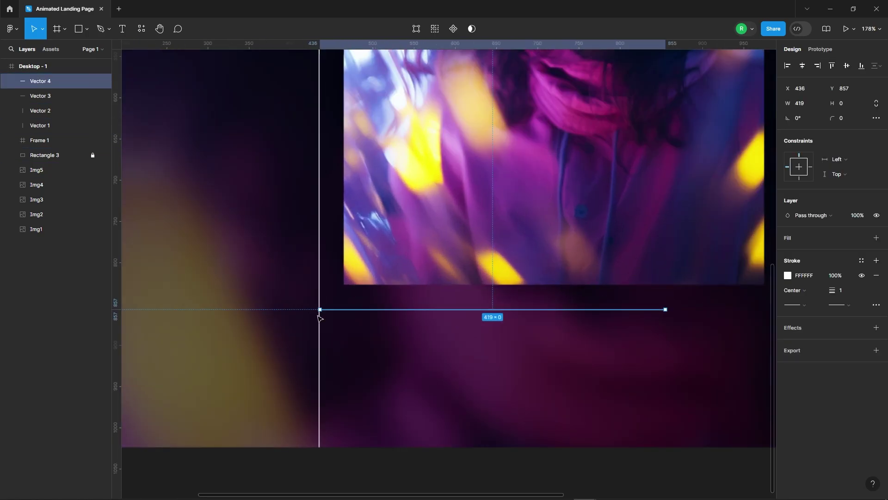
pyautogui.keyDown('ctrl'); pyautogui.scroll(5, 320, 318); pyautogui.keyUp('ctrl')
pyautogui.keyDown('ctrl'); pyautogui.scroll(3, 324, 301); pyautogui.keyUp('ctrl')
pyautogui.moveTo(342, 298); pyautogui.dragTo(335, 300)
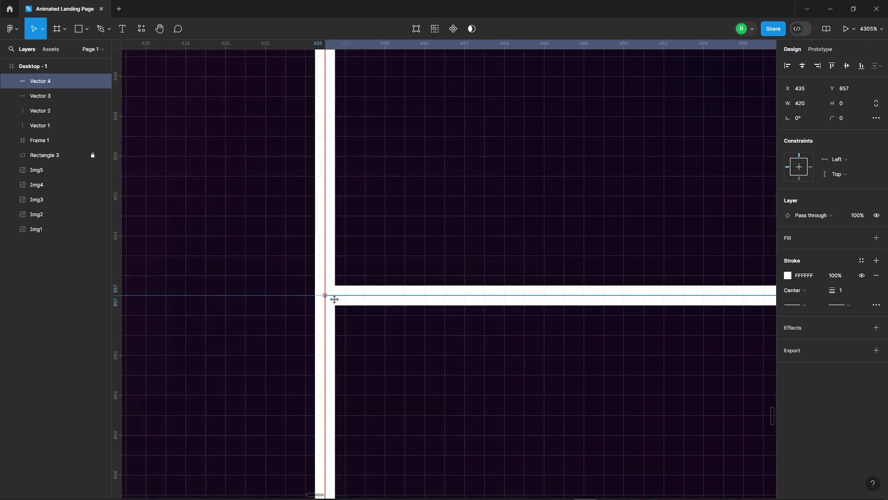
pyautogui.keyDown('ctrl'); pyautogui.scroll(-2, 264, 267); pyautogui.keyUp('ctrl')
pyautogui.keyDown('ctrl'); pyautogui.scroll(-10, 256, 266); pyautogui.keyUp('ctrl')
pyautogui.keyDown('ctrl'); pyautogui.scroll(-4, 286, 263); pyautogui.keyUp('ctrl')
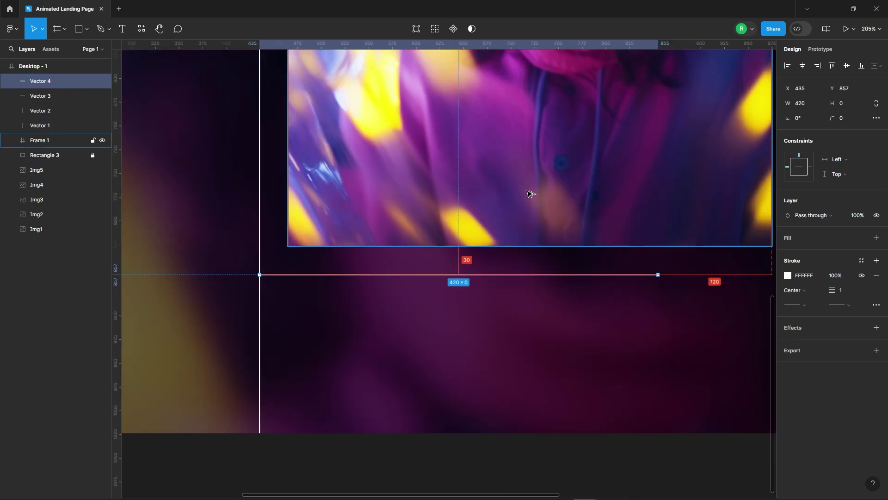
pyautogui.keyDown('ctrl'); pyautogui.scroll(-5, 448, 304); pyautogui.keyUp('ctrl')
pyautogui.click(454, 335)
pyautogui.keyDown('ctrl'); pyautogui.scroll(-5, 392, 243); pyautogui.keyUp('ctrl')
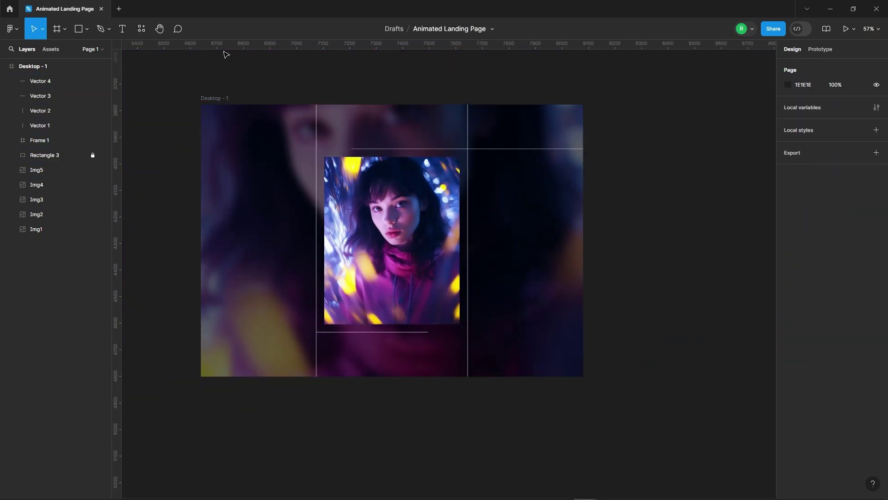
# Draw a horizontal white line ending at the 435 divider and move it down to Y 256.
pyautogui.click(97, 31)
pyautogui.keyDown('ctrl'); pyautogui.scroll(1, 234, 179); pyautogui.keyUp('ctrl')
pyautogui.keyDown('ctrl'); pyautogui.scroll(2, 222, 171); pyautogui.keyUp('ctrl')
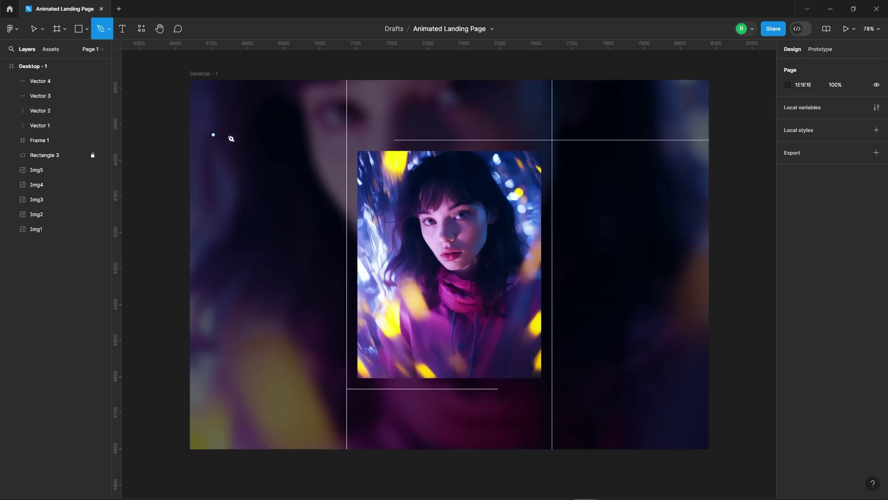
pyautogui.click(357, 137)
pyautogui.click(182, 137)
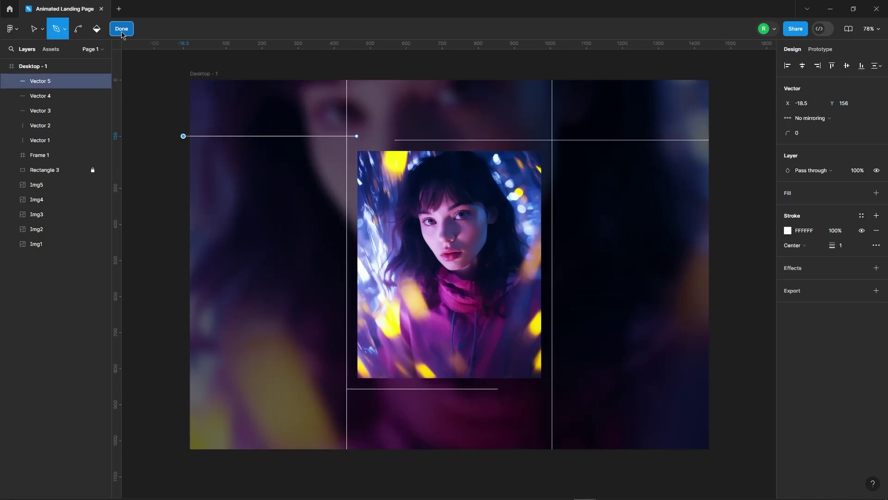
pyautogui.press('Escape')
pyautogui.keyDown('ctrl'); pyautogui.scroll(1, 276, 78); pyautogui.keyUp('ctrl')
pyautogui.keyDown('ctrl'); pyautogui.scroll(3, 254, 123); pyautogui.keyUp('ctrl')
pyautogui.moveTo(422, 167); pyautogui.dragTo(403, 167)
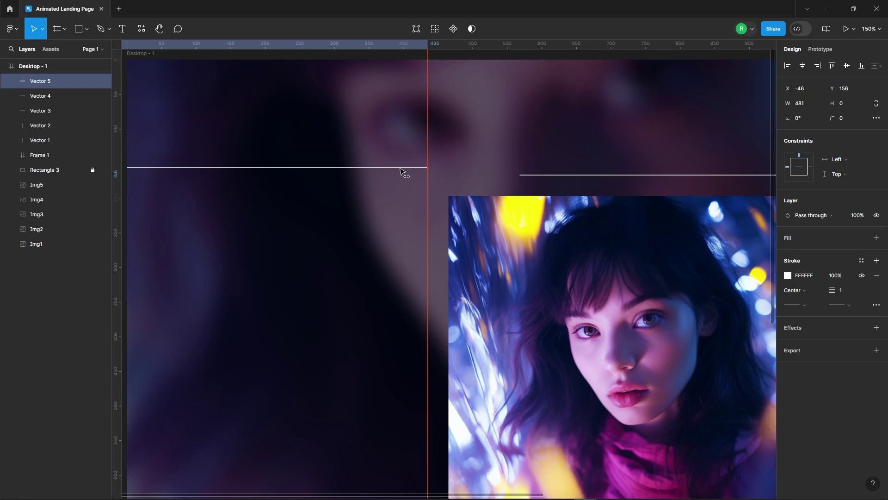
pyautogui.hotkey('shift', 'Down')
pyautogui.keyDown('ctrl'); pyautogui.scroll(-1, 411, 180); pyautogui.keyUp('ctrl')
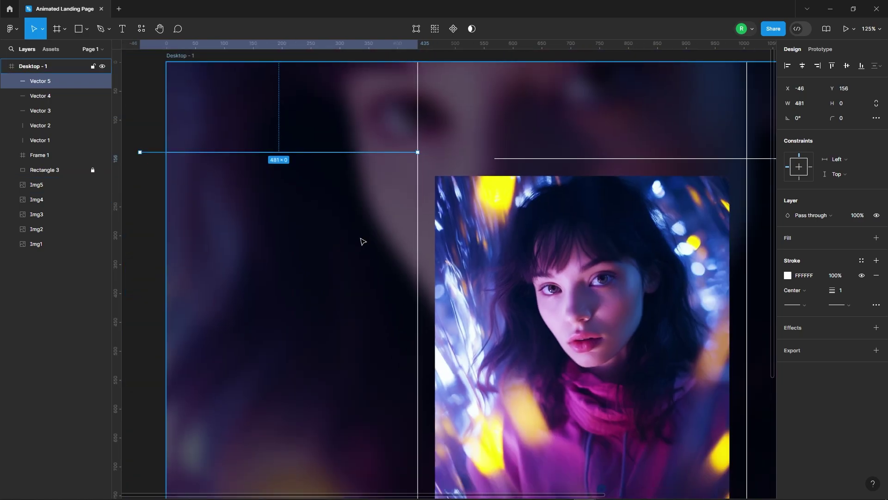
pyautogui.hotkey('shift', 'Down')
pyautogui.hotkey('shift', 'Down')
pyautogui.hotkey('shift', 'Down')
pyautogui.hotkey('shift', 'Down')
pyautogui.hotkey('shift', 'Down')
pyautogui.hotkey('shift', 'Down')
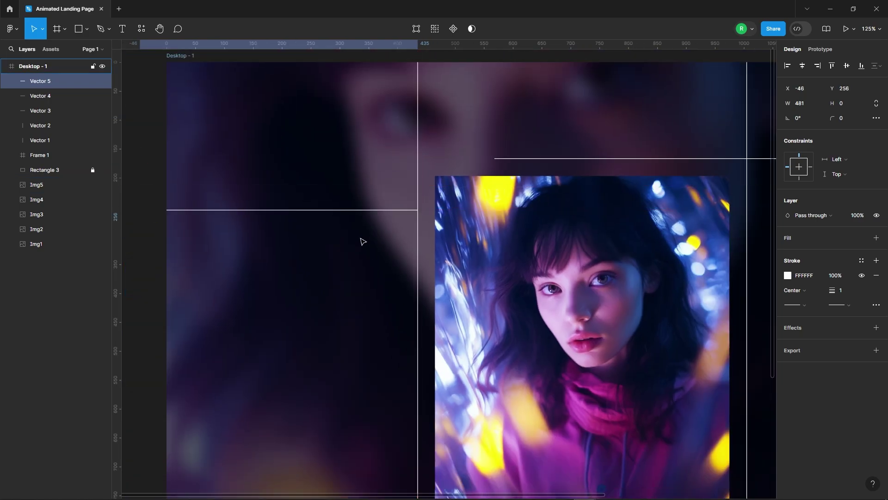
pyautogui.press('Down')
pyautogui.press('Down')
pyautogui.press('Down')
pyautogui.keyDown('ctrl'); pyautogui.scroll(-3, 359, 207); pyautogui.keyUp('ctrl')
# Alt-drag a copy of the line down to Y 769.
pyautogui.keyDown('alt'); pyautogui.moveTo(356, 207); pyautogui.dragTo(355, 367); pyautogui.keyUp('alt')
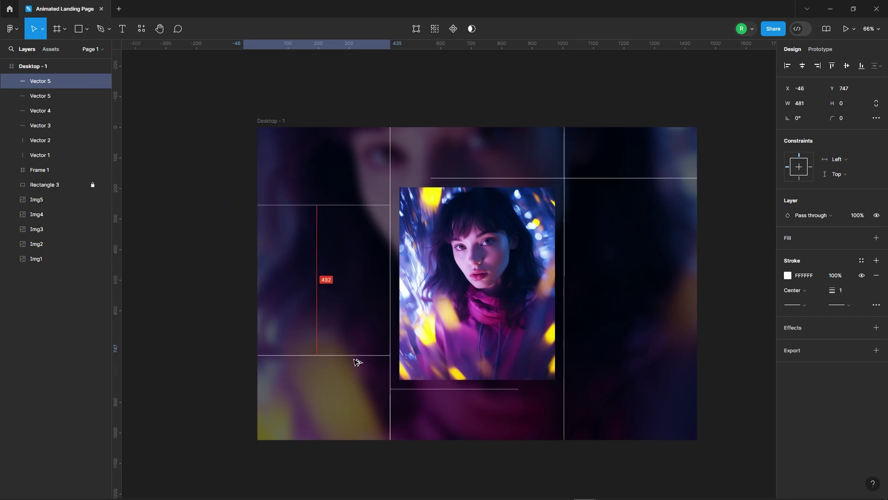
pyautogui.press('Up')
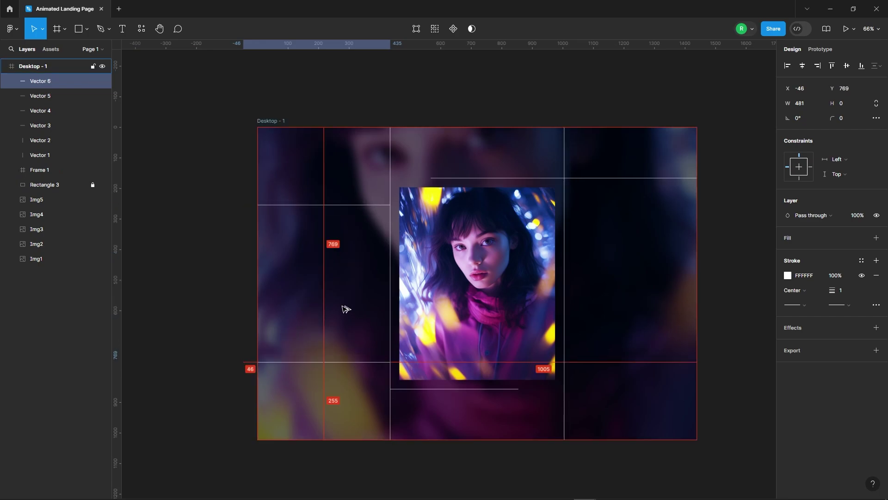
pyautogui.click(220, 249)
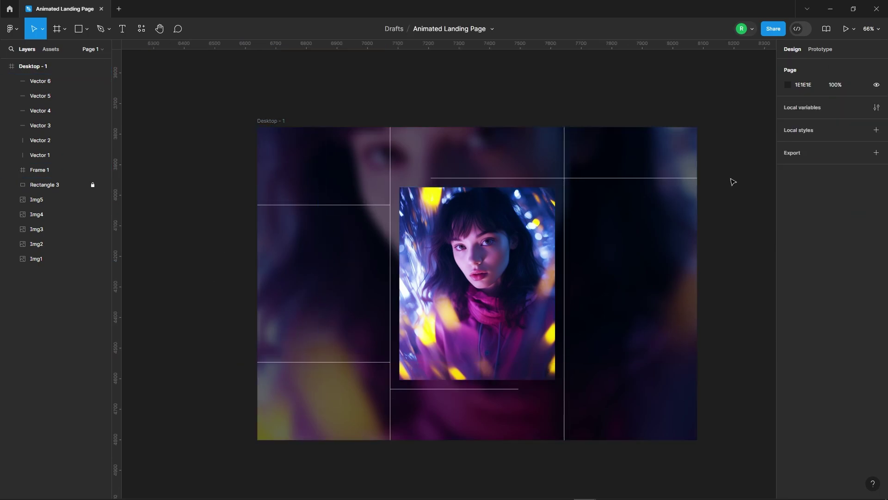
pyautogui.keyDown('ctrl'); pyautogui.scroll(-2, 352, 143); pyautogui.keyUp('ctrl')
pyautogui.keyDown('ctrl'); pyautogui.scroll(-3, 277, 240); pyautogui.keyUp('ctrl')
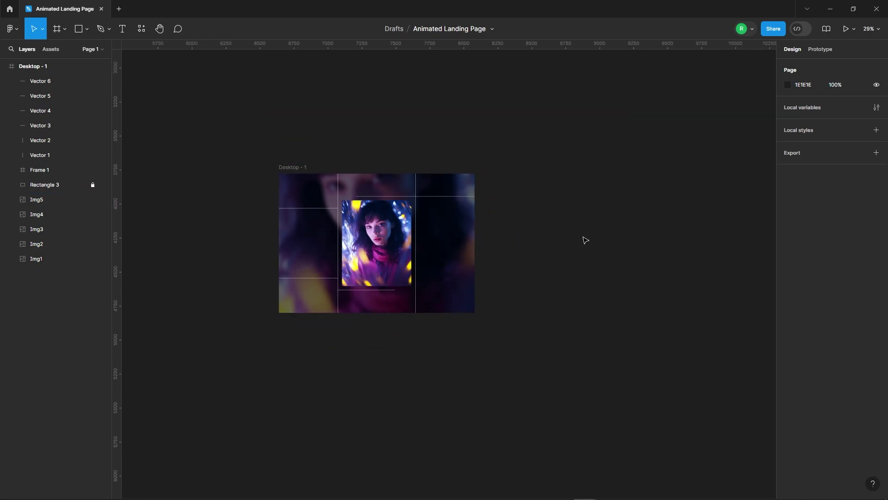
# Paste the SHUTTER logo and move it into the frame's top-right area.
pyautogui.hotkey('ctrl', 'v')
pyautogui.moveTo(440, 317); pyautogui.dragTo(512, 183)
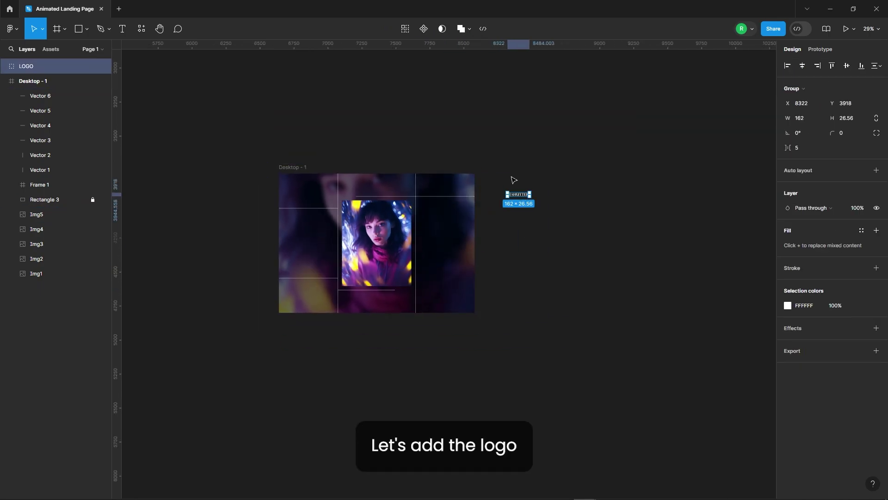
pyautogui.keyDown('ctrl'); pyautogui.scroll(5, 512, 180); pyautogui.keyUp('ctrl')
pyautogui.keyDown('ctrl'); pyautogui.scroll(3, 521, 199); pyautogui.keyUp('ctrl')
pyautogui.click(525, 174)
pyautogui.click(25, 65)
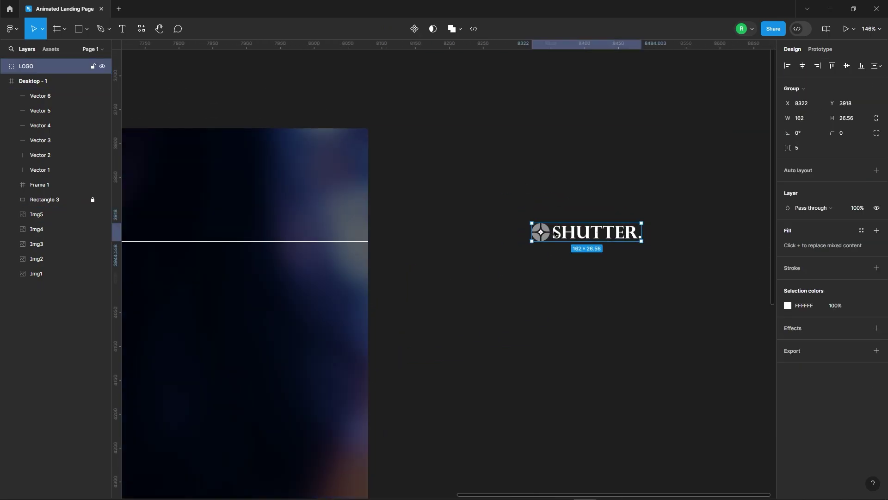
pyautogui.click(149, 81)
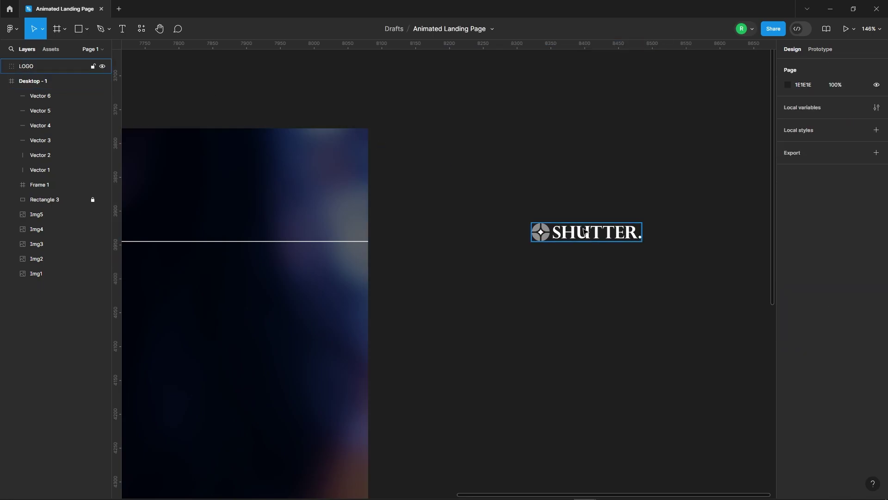
pyautogui.moveTo(584, 232); pyautogui.dragTo(192, 163)
pyautogui.hscroll(-5, 618, 205)
pyautogui.click(339, 89)
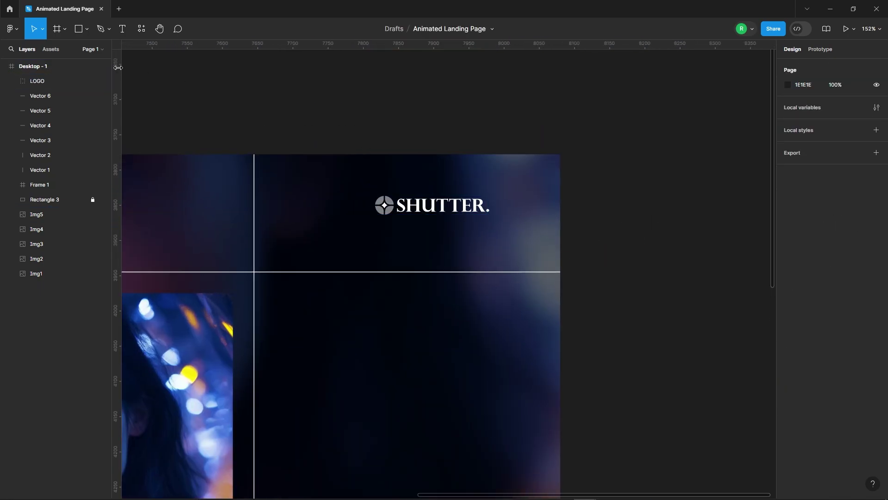
# Draw a helper rectangle filling the top-right cell from the column divider to the frame top.
pyautogui.press('r')
pyautogui.keyDown('ctrl'); pyautogui.scroll(3, 321, 190); pyautogui.keyUp('ctrl')
pyautogui.moveTo(264, 145)
pyautogui.mouseDown()
pyautogui.moveTo(614, 312)
pyautogui.moveTo(643, 297)
pyautogui.mouseUp()
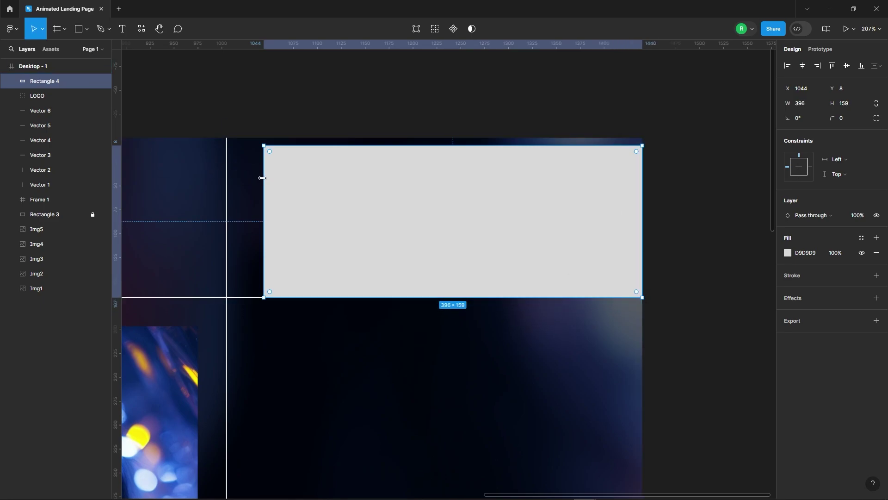
pyautogui.moveTo(262, 178); pyautogui.dragTo(226, 177)
pyautogui.moveTo(315, 145); pyautogui.dragTo(322, 138)
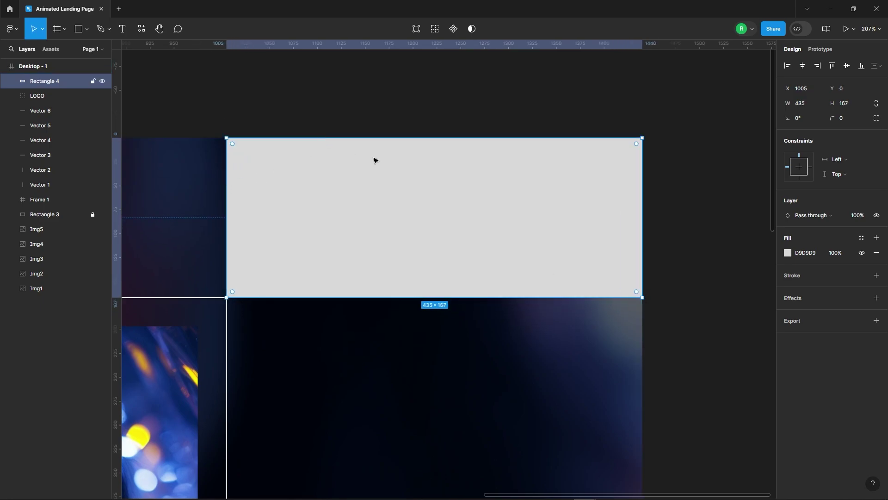
# Centre the logo horizontally and vertically in the helper rectangle, then delete the rectangle.
pyautogui.click(38, 97)
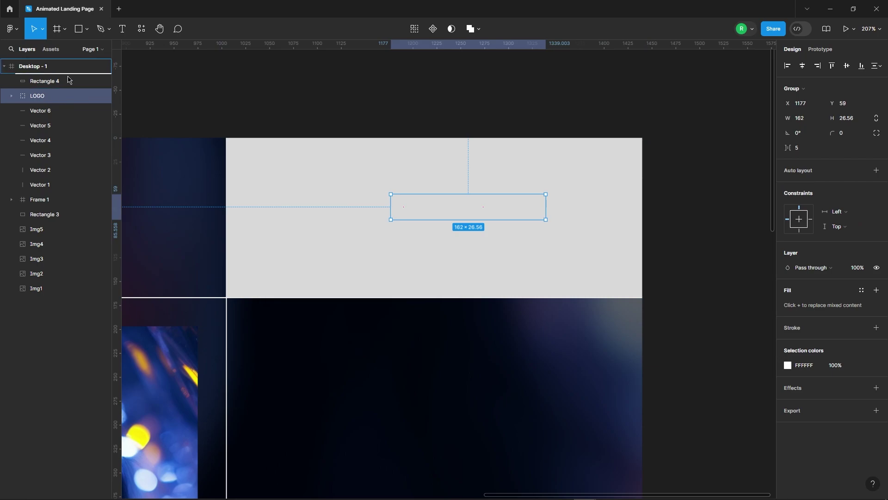
pyautogui.moveTo(68, 80); pyautogui.dragTo(68, 77)
pyautogui.keyDown('shift'); pyautogui.click(359, 241); pyautogui.keyUp('shift')
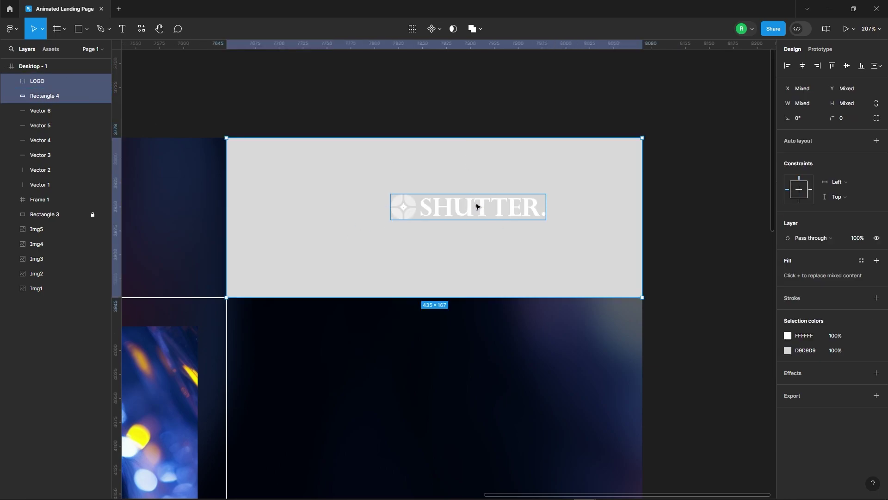
pyautogui.click(799, 67)
pyautogui.click(847, 65)
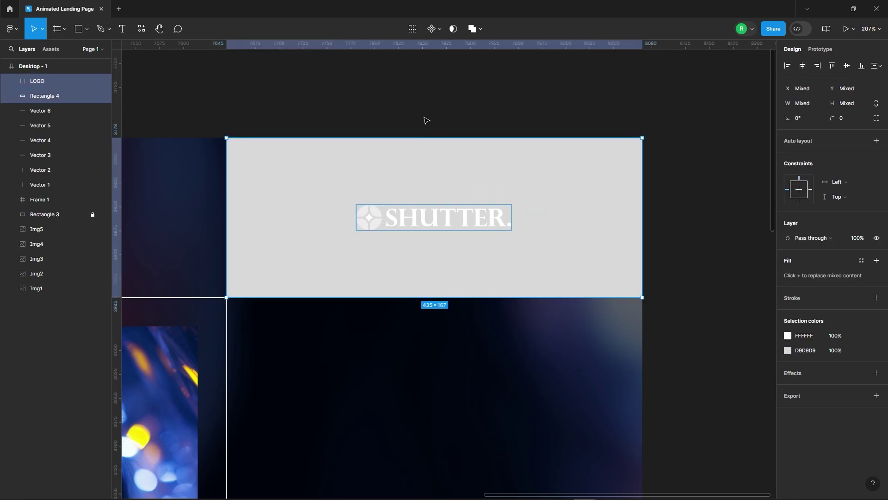
pyautogui.click(426, 119)
pyautogui.click(603, 224)
pyautogui.press('Delete')
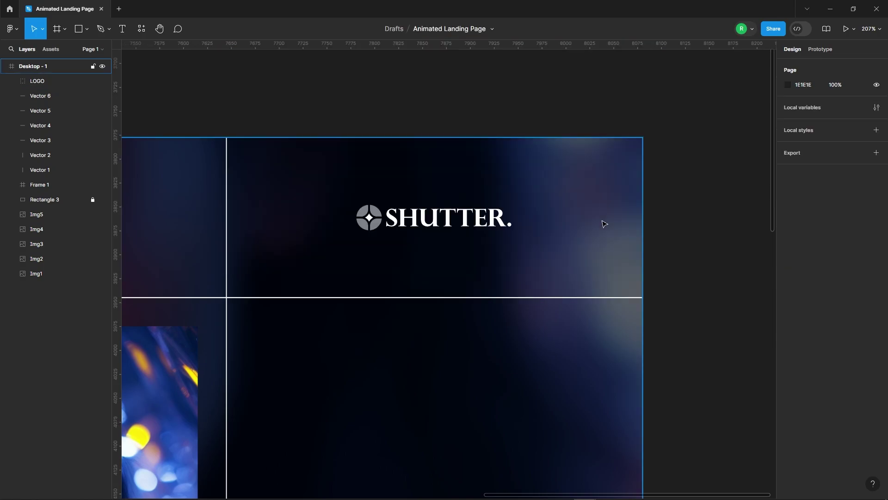
pyautogui.scroll(-5, 448, 131)
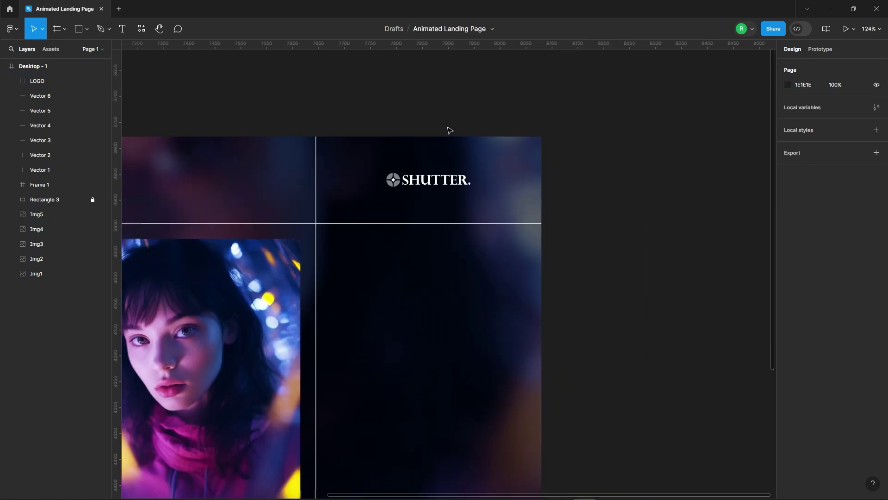
pyautogui.scroll(-2, 623, 245)
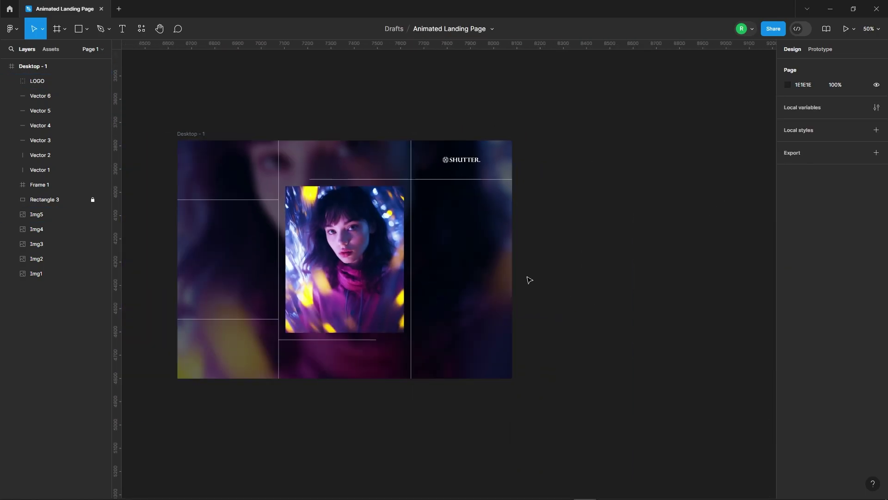
pyautogui.scroll(-2, 530, 280)
# Add a 'SHOTS OF THE WEEK' text layer in Perpetua Titling MT beside the frame.
pyautogui.click(122, 31)
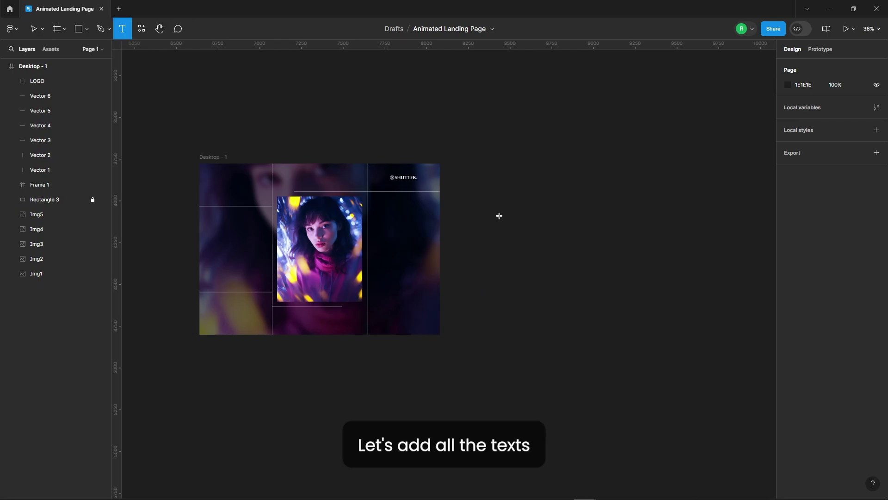
pyautogui.click(498, 214)
pyautogui.scroll(1, 531, 260)
pyautogui.click(796, 194)
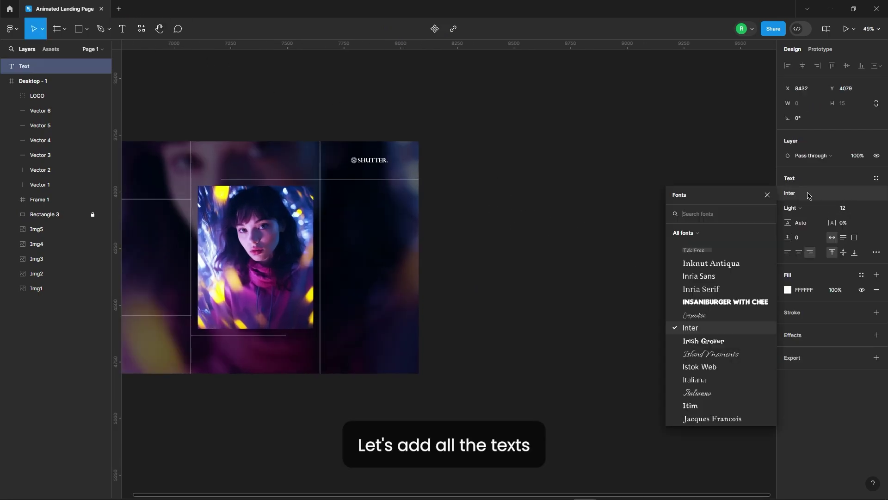
pyautogui.write('perpe')
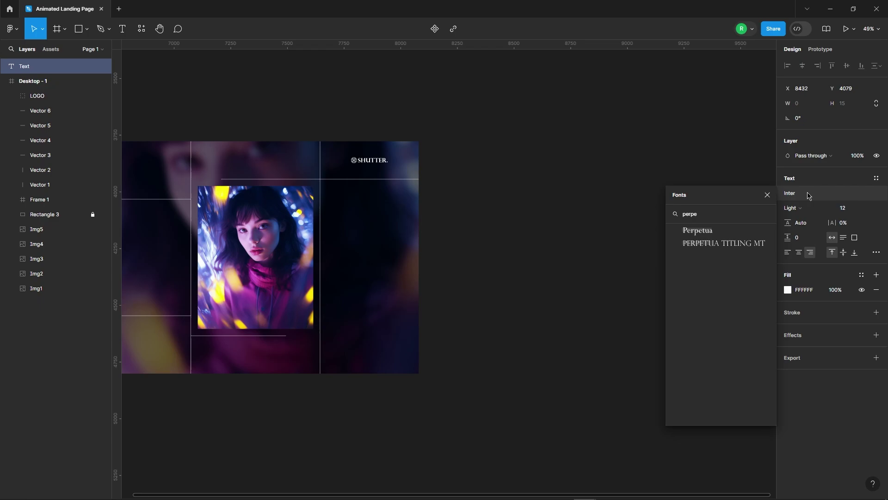
pyautogui.click(719, 243)
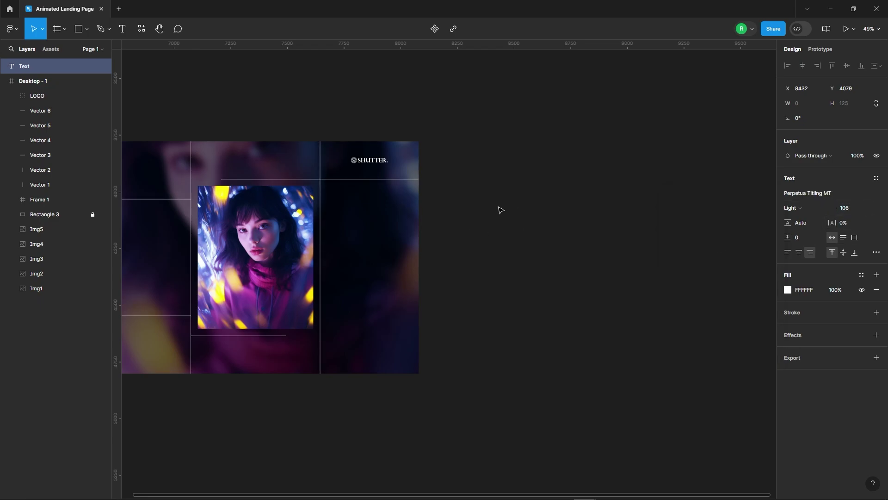
pyautogui.scroll(4, 500, 210)
pyautogui.write('SH')
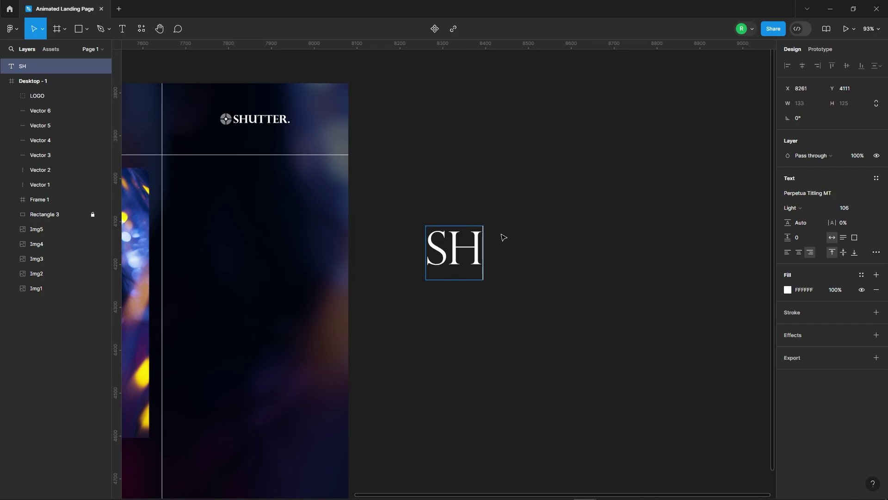
pyautogui.write('OTS OF THE WEE')
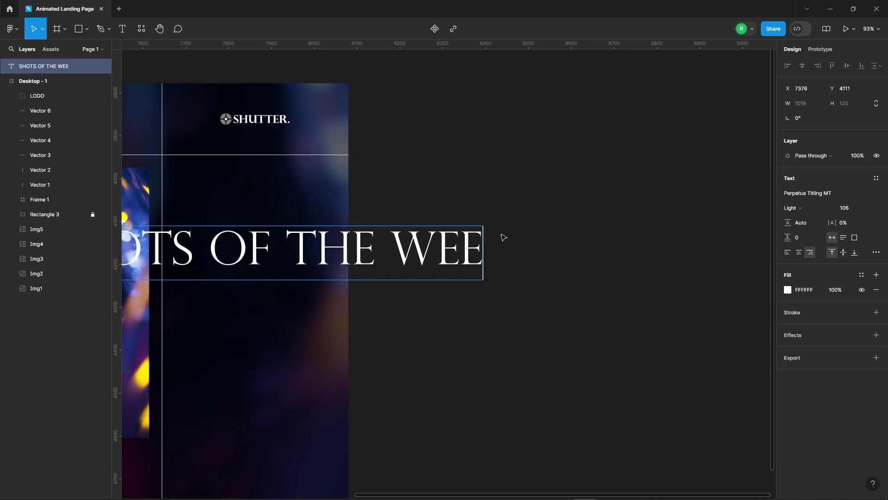
pyautogui.write('K')
pyautogui.press('Escape')
pyautogui.scroll(-5, 429, 214)
pyautogui.moveTo(429, 214); pyautogui.dragTo(606, 214)
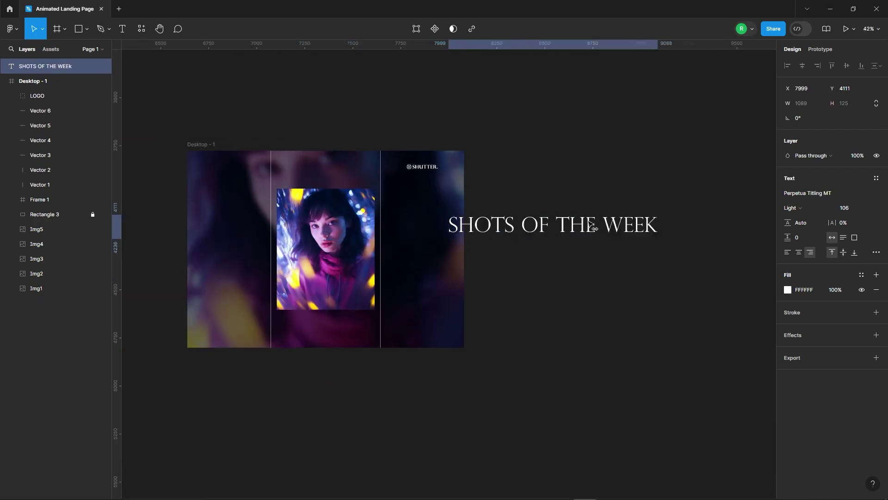
# Break the heading into separate lines: SHOTS, OF, WEEK.
pyautogui.scroll(2, 664, 234)
pyautogui.scroll(2, 585, 250)
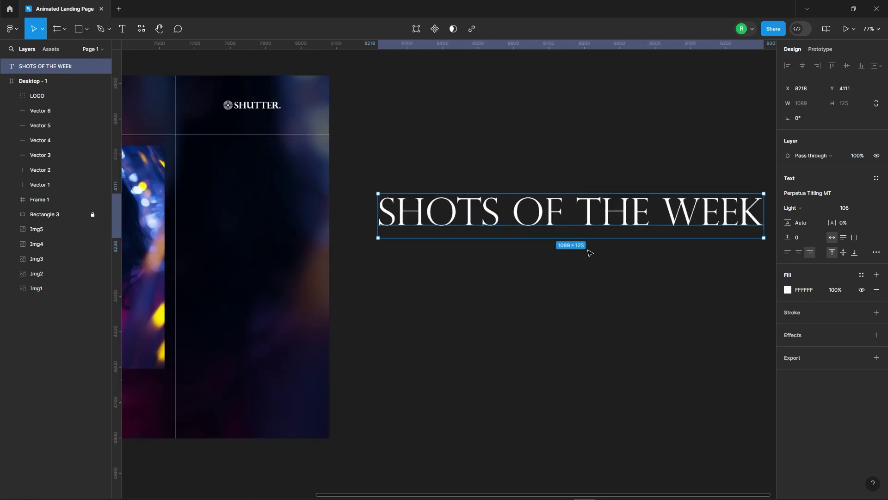
pyautogui.doubleClick(505, 214)
pyautogui.click(516, 211)
pyautogui.press('Return')
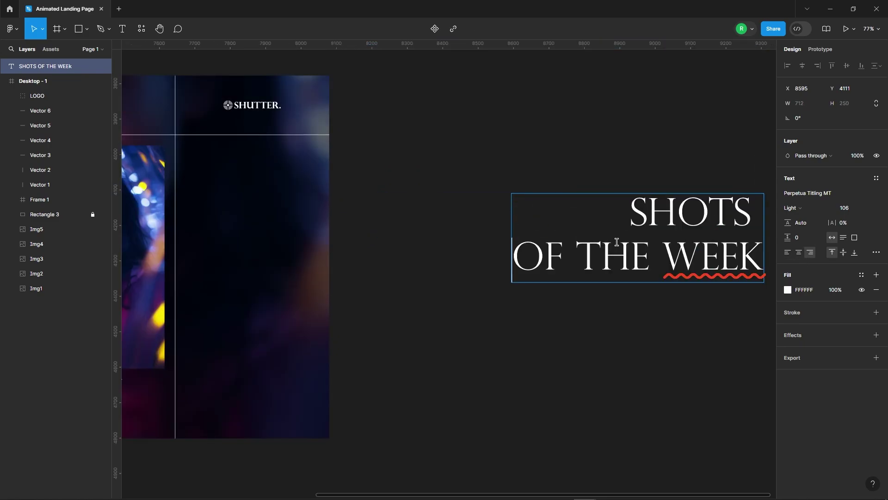
pyautogui.press('Return')
pyautogui.click(666, 295)
pyautogui.press('Return')
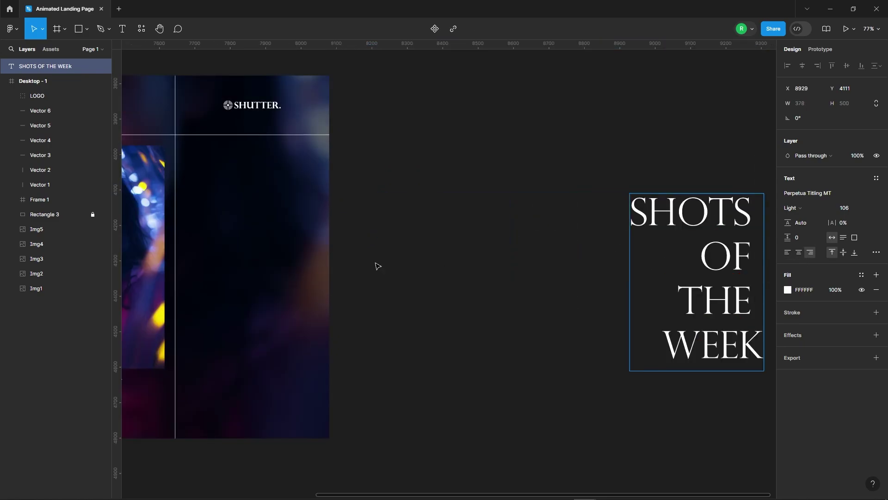
# Delete the trailing spaces after SHOTS and OF.
pyautogui.hscroll(5, 666, 275)
pyautogui.moveTo(554, 208); pyautogui.dragTo(569, 212)
pyautogui.press('BackSpace')
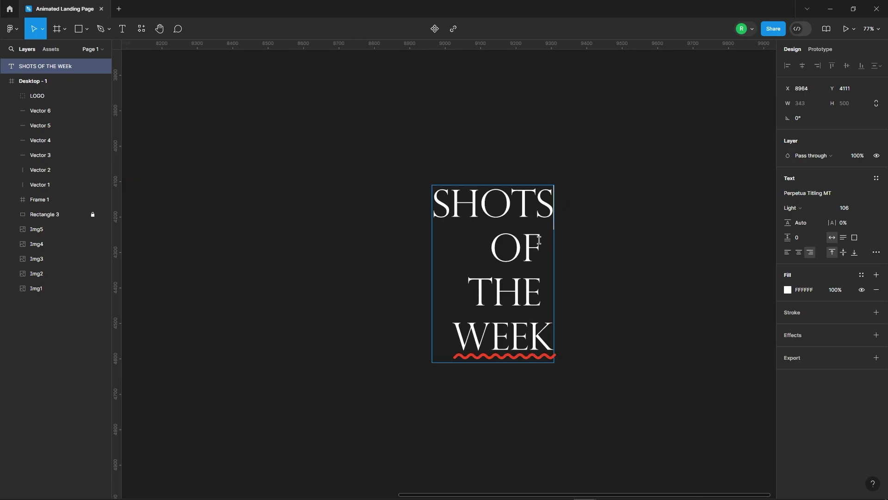
pyautogui.moveTo(539, 239); pyautogui.dragTo(553, 245)
pyautogui.press('BackSpace')
pyautogui.press('BackSpace')
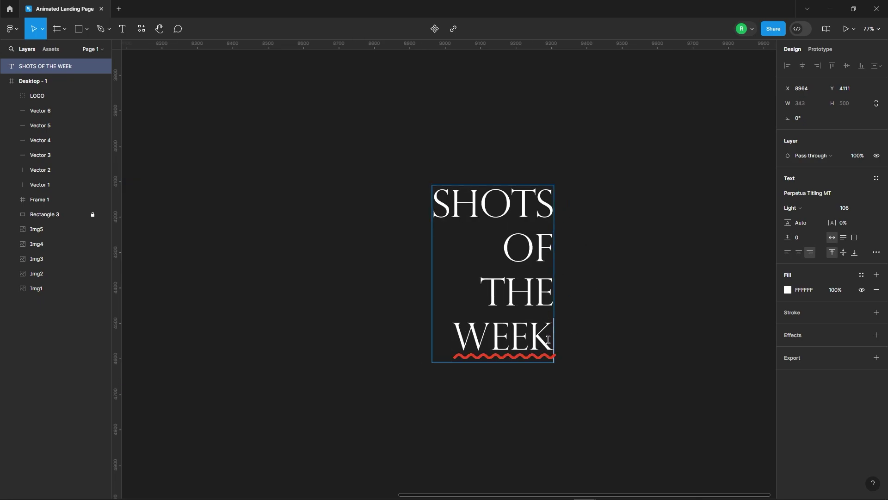
pyautogui.press('Escape')
pyautogui.press('Escape')
# Set the heading's line height to 96 and move it into the Desktop - 1 frame.
pyautogui.click(531, 281)
pyautogui.write('96')
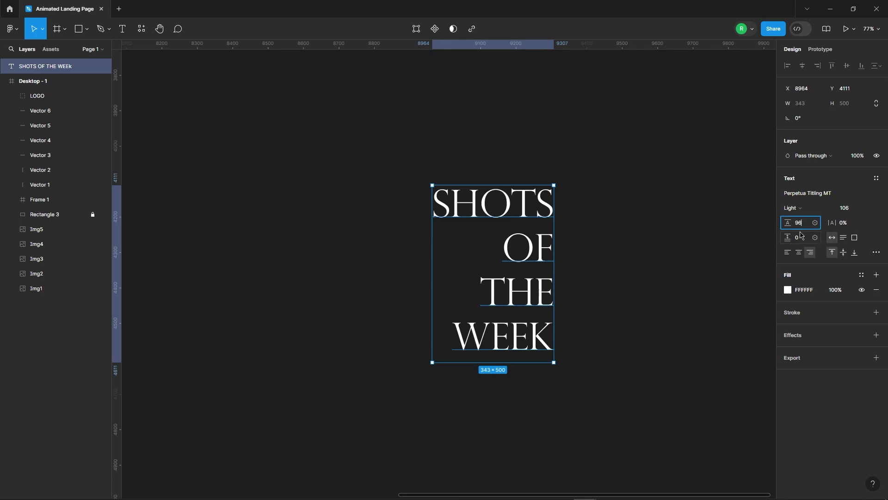
pyautogui.press('Return')
pyautogui.scroll(-3, 604, 296)
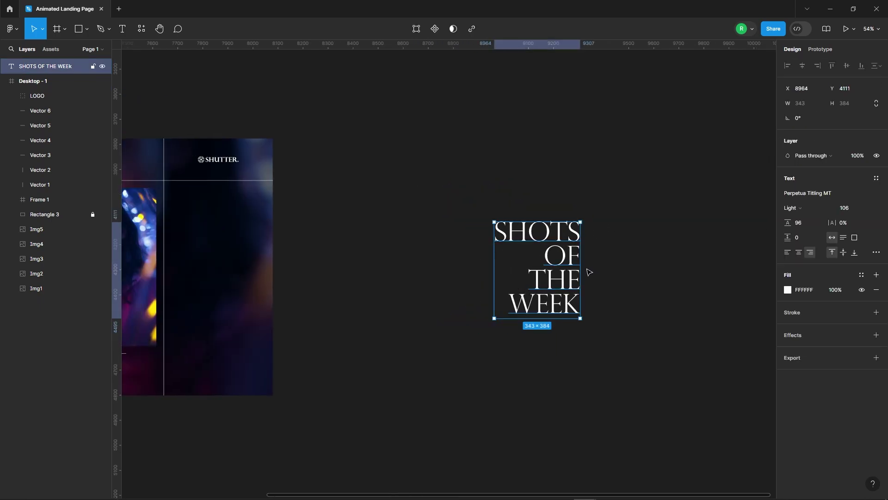
pyautogui.click(627, 281)
pyautogui.scroll(-2, 601, 269)
pyautogui.click(555, 264)
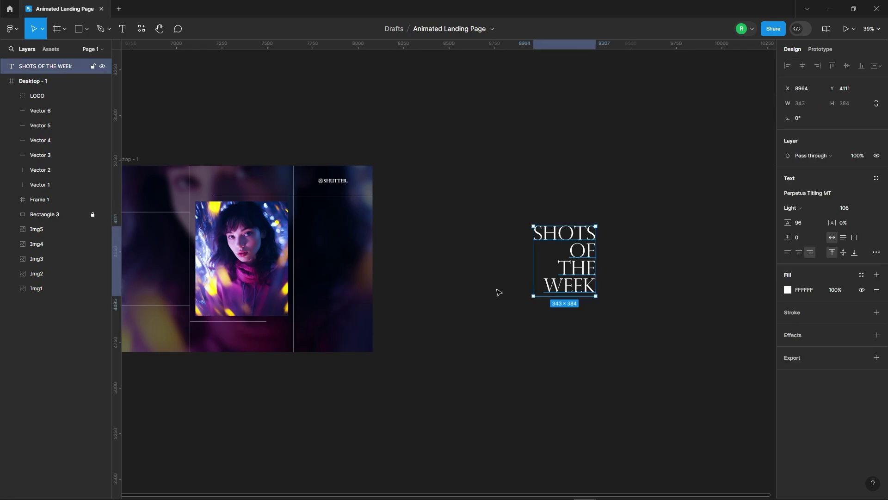
pyautogui.moveTo(537, 290)
pyautogui.mouseDown()
pyautogui.moveTo(348, 263)
pyautogui.moveTo(351, 305)
pyautogui.mouseUp()
# Position the SHOTS OF THE WEEK heading low in the right column at X 1051, Y 580.
pyautogui.scroll(3, 352, 305)
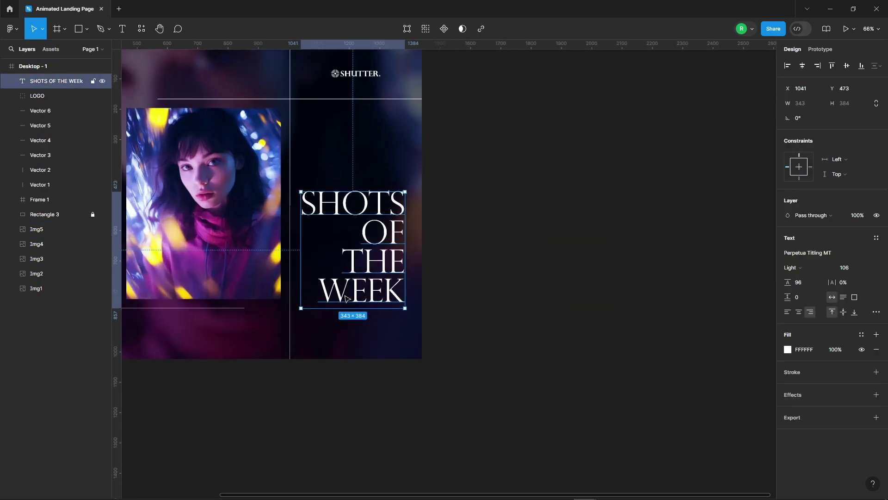
pyautogui.moveTo(378, 270); pyautogui.dragTo(378, 264)
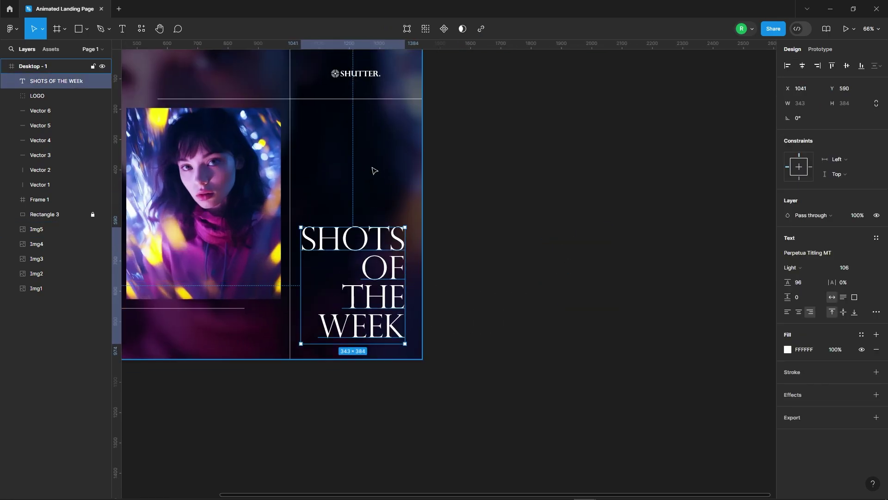
pyautogui.hotkey('shift', 'Right')
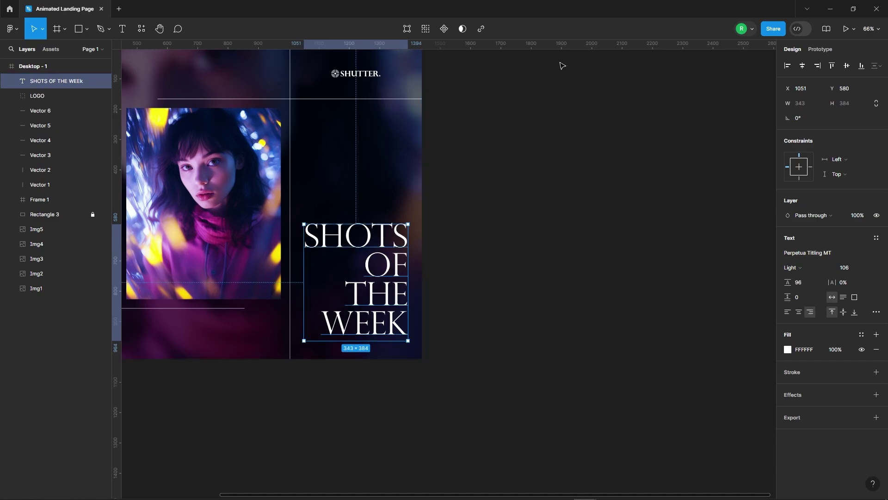
pyautogui.click(554, 321)
pyautogui.scroll(-3, 554, 321)
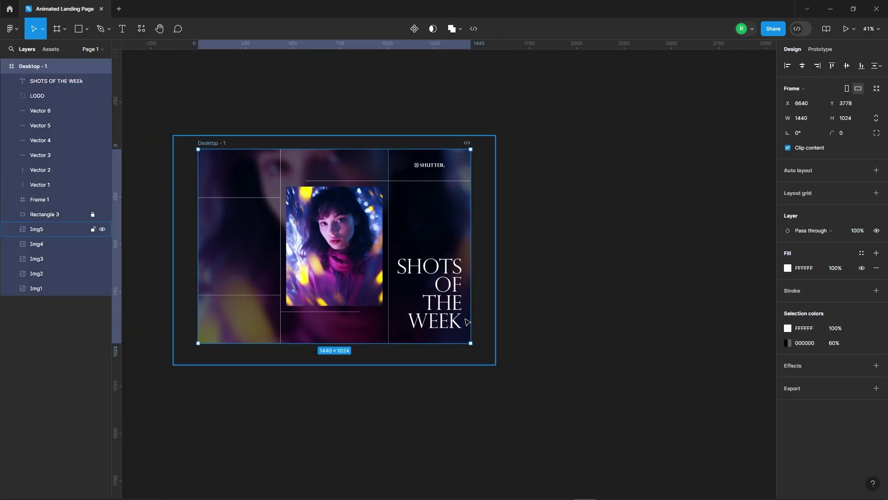
pyautogui.click(455, 321)
pyautogui.click(574, 286)
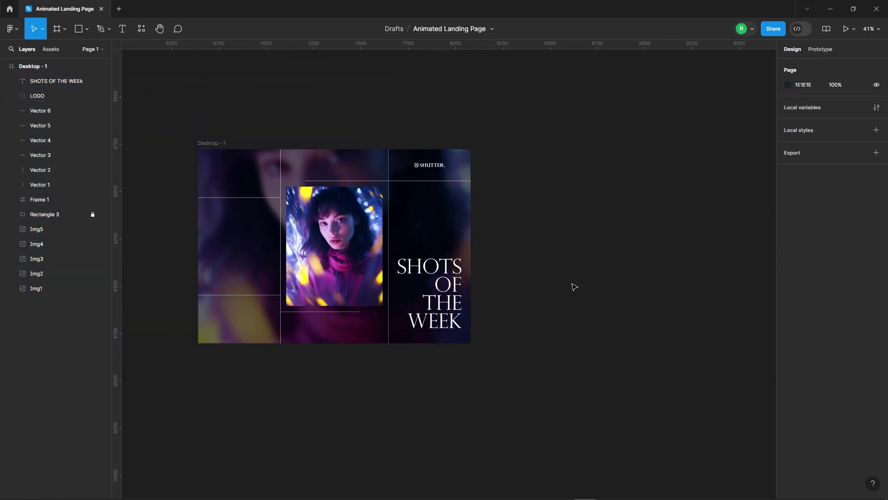
# Draw a short white line above the heading with stroke weight 2.
pyautogui.click(101, 29)
pyautogui.scroll(3, 364, 239)
pyautogui.scroll(3, 365, 238)
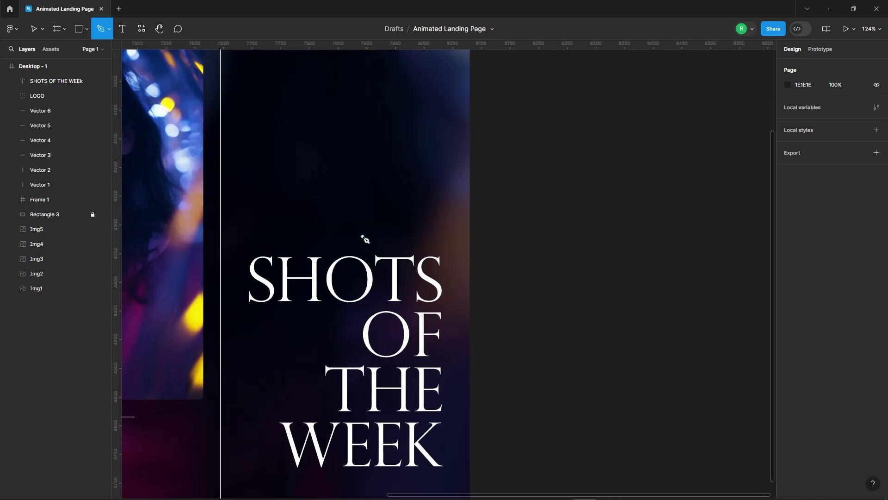
pyautogui.click(345, 238)
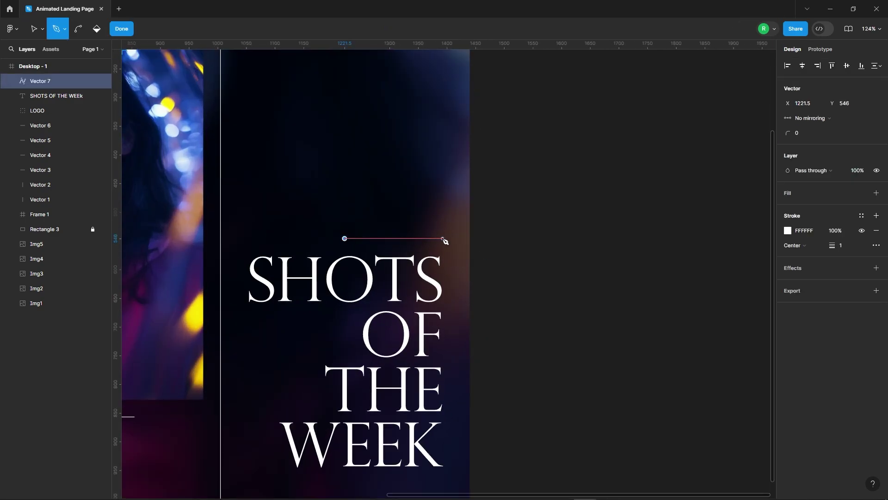
pyautogui.click(129, 32)
pyautogui.press('Up')
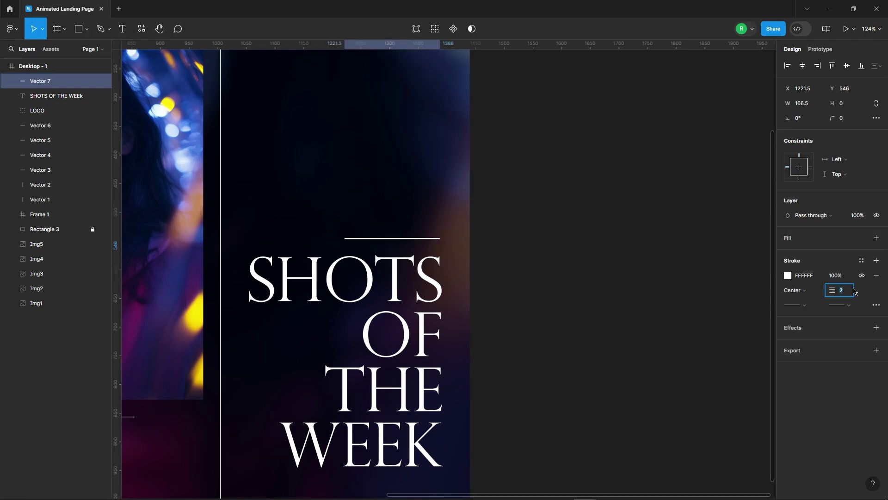
pyautogui.click(532, 253)
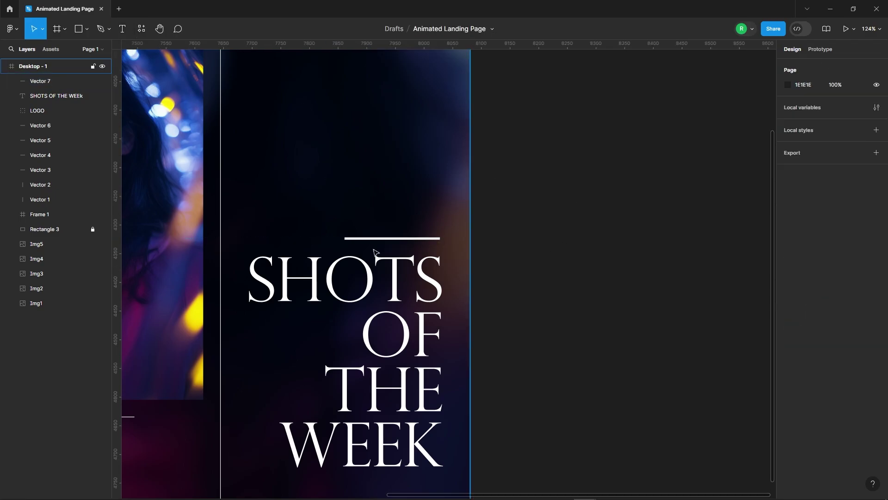
# Align the line's right end flush with the heading's right edge.
pyautogui.keyDown('ctrl'); pyautogui.scroll(5, 416, 252); pyautogui.keyUp('ctrl')
pyautogui.click(417, 229)
pyautogui.keyDown('shift'); pyautogui.click(405, 287); pyautogui.keyUp('shift')
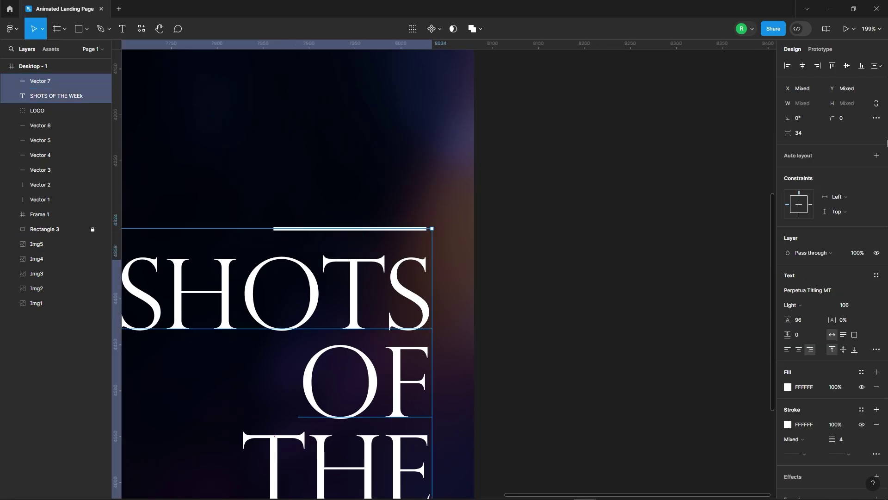
pyautogui.click(509, 166)
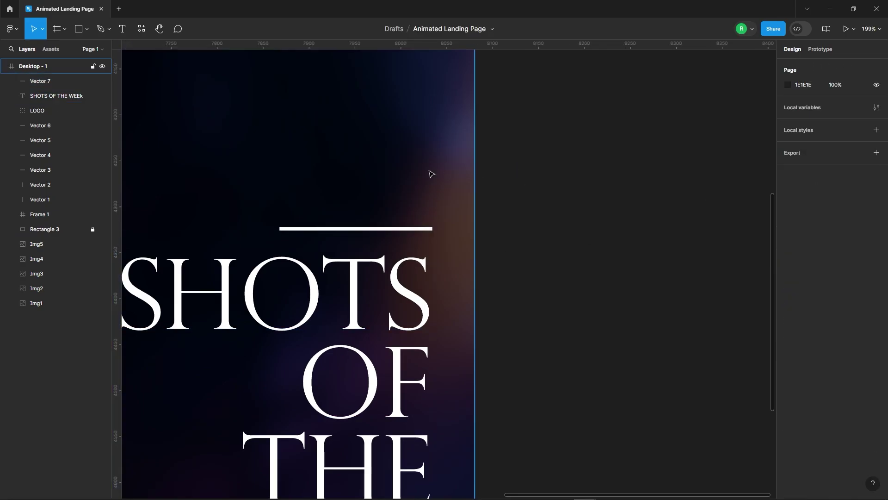
pyautogui.keyDown('ctrl'); pyautogui.scroll(-4, 439, 167); pyautogui.keyUp('ctrl')
pyautogui.scroll(3, 526, 238)
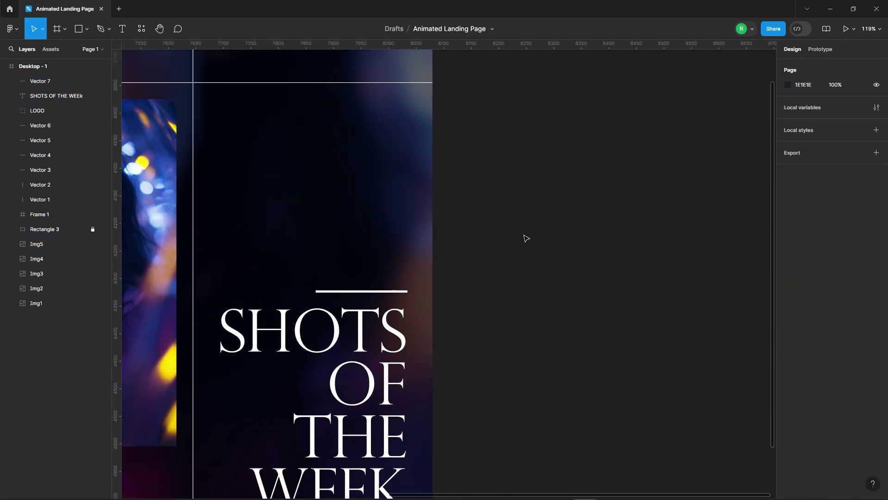
pyautogui.keyDown('ctrl'); pyautogui.scroll(-3, 347, 185); pyautogui.keyUp('ctrl')
# Create a '1' text layer beside the design and duplicate it into a vertical stack.
pyautogui.press('t')
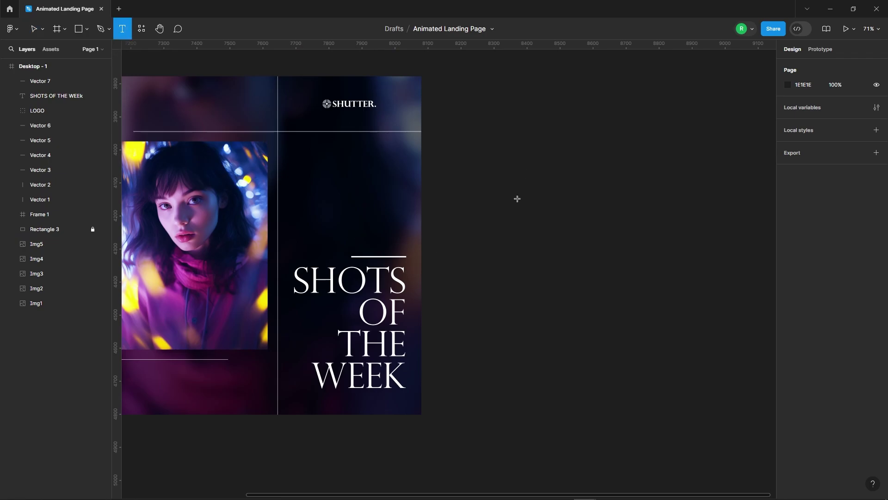
pyautogui.click(517, 198)
pyautogui.write('1')
pyautogui.press('Escape')
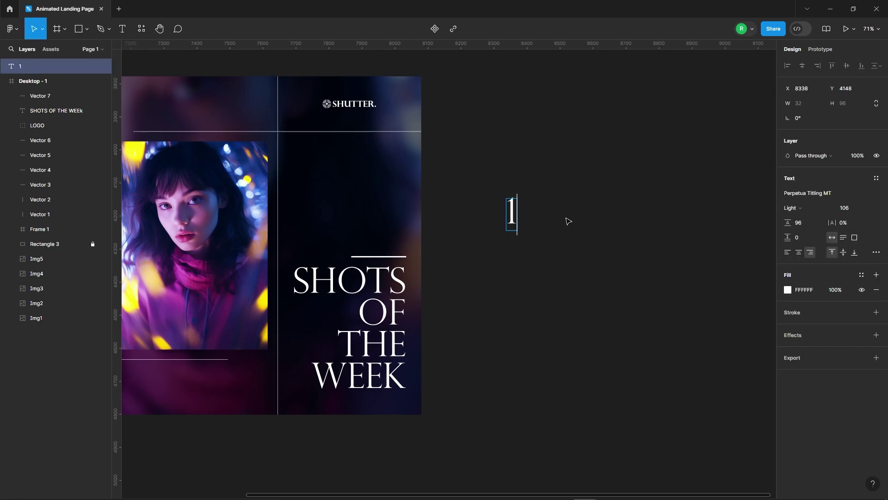
pyautogui.keyDown('ctrl'); pyautogui.scroll(3, 500, 249); pyautogui.keyUp('ctrl')
pyautogui.keyDown('alt'); pyautogui.moveTo(515, 181); pyautogui.dragTo(515, 232); pyautogui.keyUp('alt')
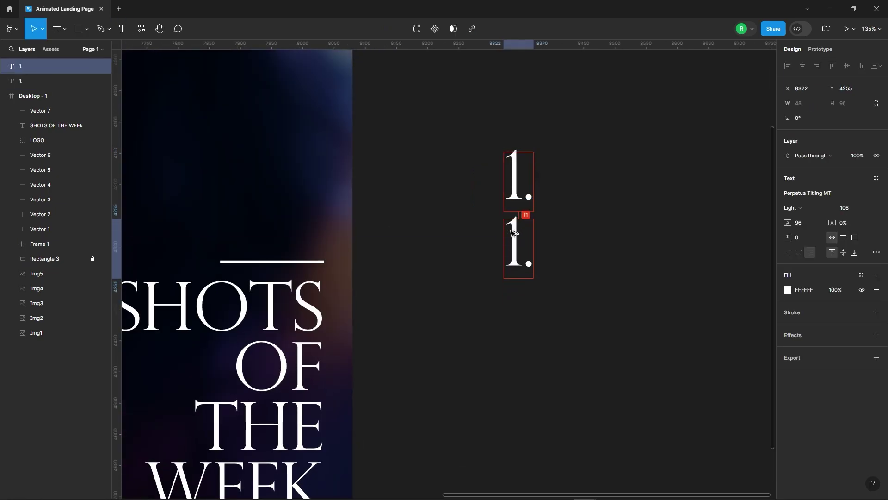
pyautogui.keyDown('ctrl'); pyautogui.scroll(-3, 517, 226); pyautogui.keyUp('ctrl')
pyautogui.hotkey('ctrl', 'd')
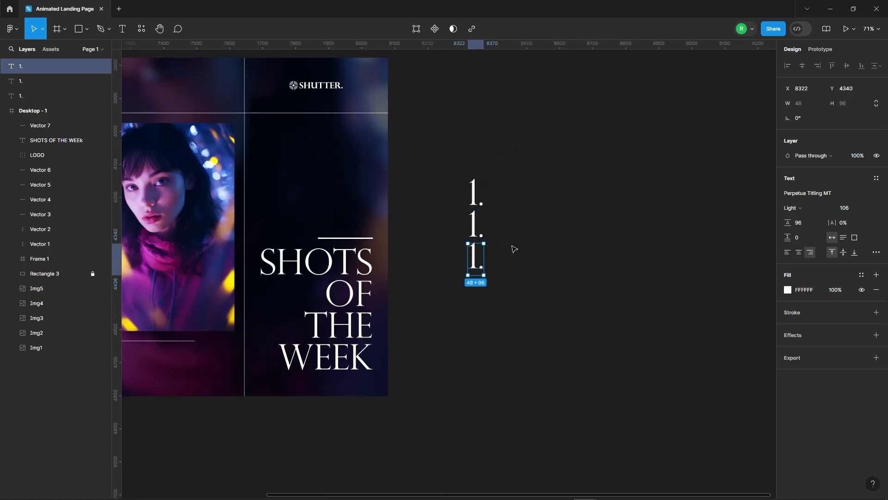
pyautogui.hotkey('ctrl', 'd')
pyautogui.hotkey('ctrl', 'd')
pyautogui.click(513, 248)
# Renumber the stacked copies as 1. through 5.
pyautogui.click(479, 219)
pyautogui.write('2')
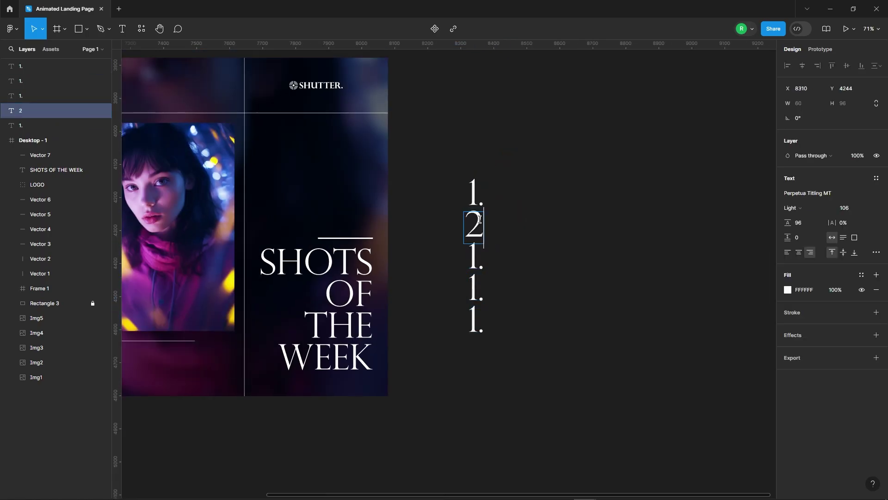
pyautogui.write('.')
pyautogui.doubleClick(474, 249)
pyautogui.doubleClick(476, 287)
pyautogui.write('4.')
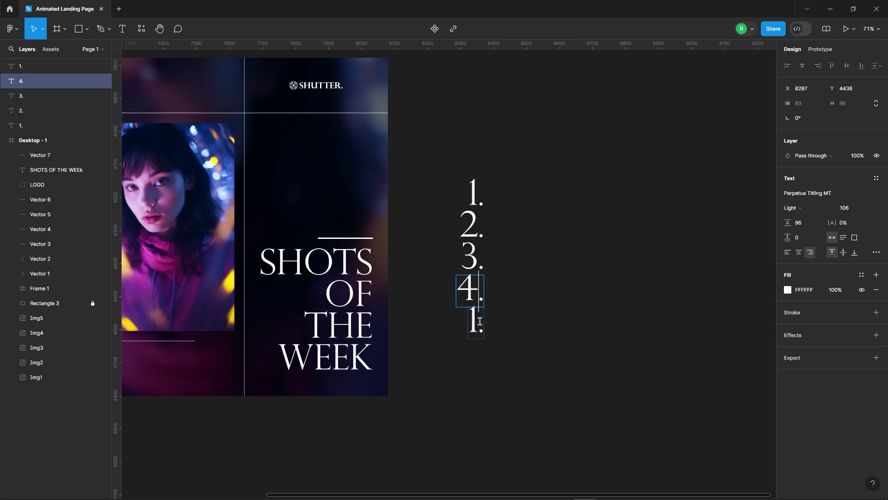
pyautogui.doubleClick(480, 321)
pyautogui.write('5.')
pyautogui.click(546, 273)
# Space the numbers 5 apart, wrap them in a frame, and clip it to 83×96 showing only 1.
pyautogui.moveTo(448, 134); pyautogui.dragTo(507, 366)
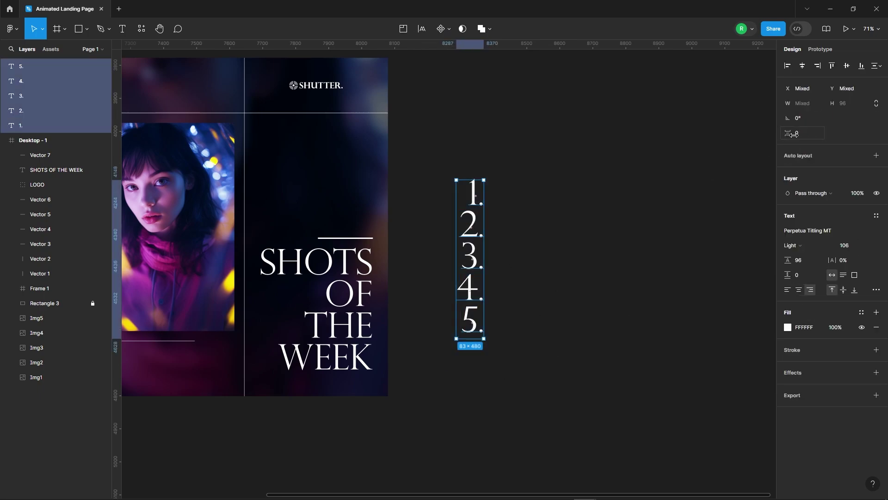
pyautogui.press('Return')
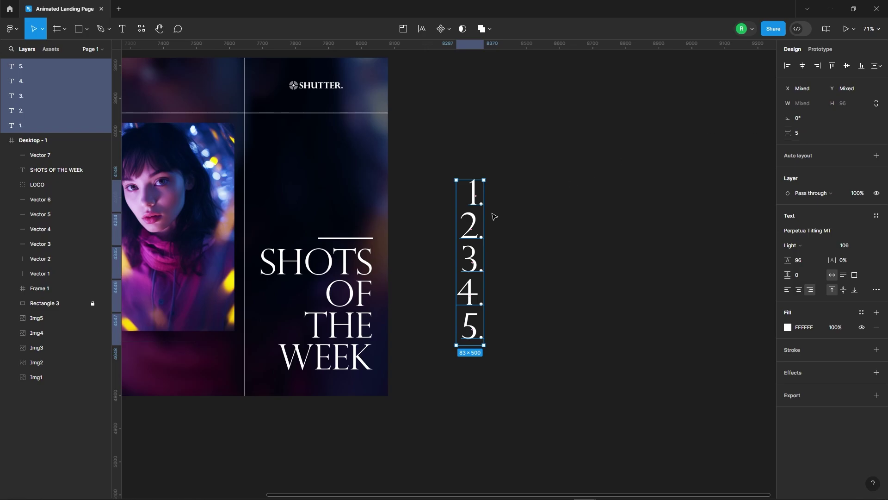
pyautogui.rightClick(472, 198)
pyautogui.click(509, 299)
pyautogui.click(545, 223)
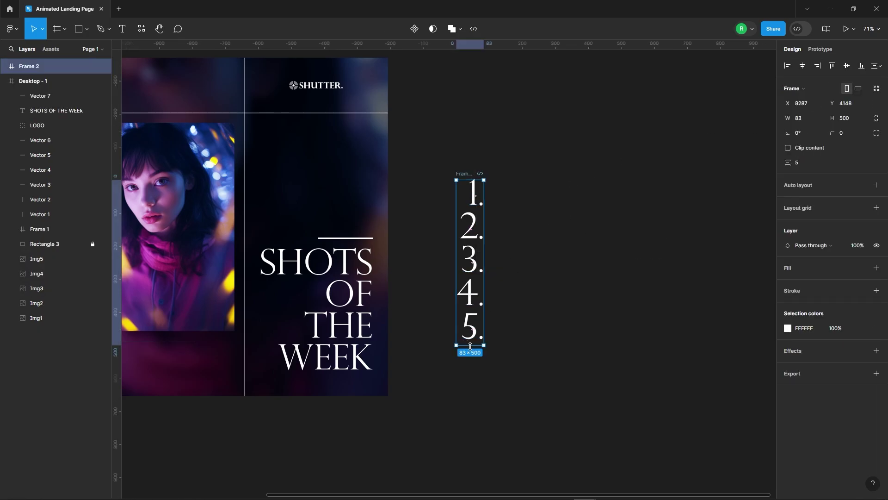
pyautogui.moveTo(470, 346); pyautogui.dragTo(491, 214)
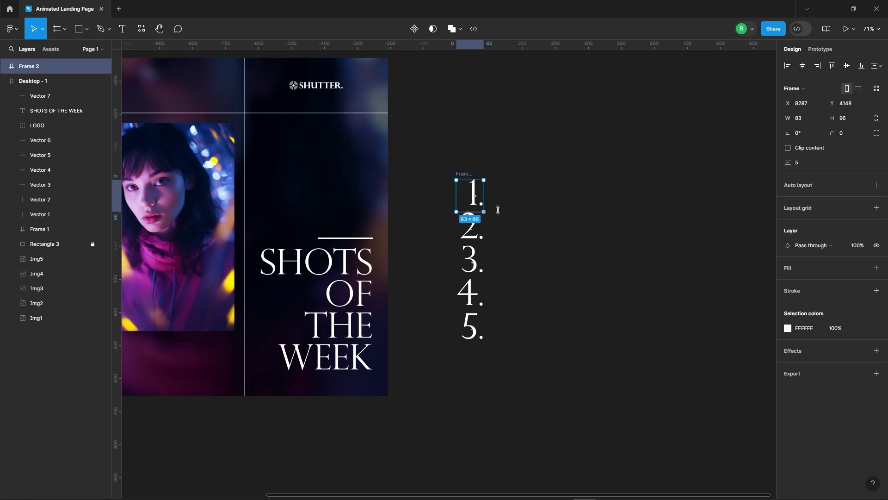
pyautogui.click(536, 201)
pyautogui.click(470, 195)
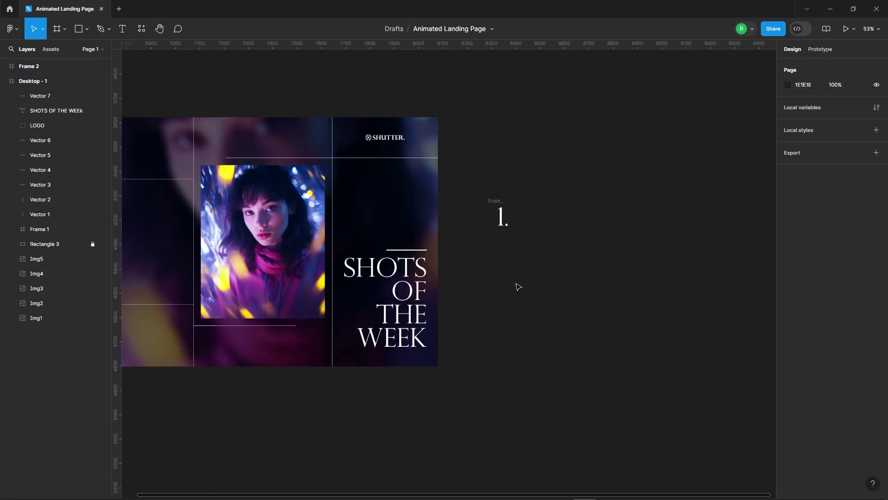
# Move Frame 2 into Desktop - 1, right-aligned just above the line over the heading.
pyautogui.moveTo(516, 177)
pyautogui.mouseDown()
pyautogui.moveTo(413, 186)
pyautogui.moveTo(422, 211)
pyautogui.mouseUp()
pyautogui.keyDown('ctrl'); pyautogui.scroll(5, 416, 202); pyautogui.keyUp('ctrl')
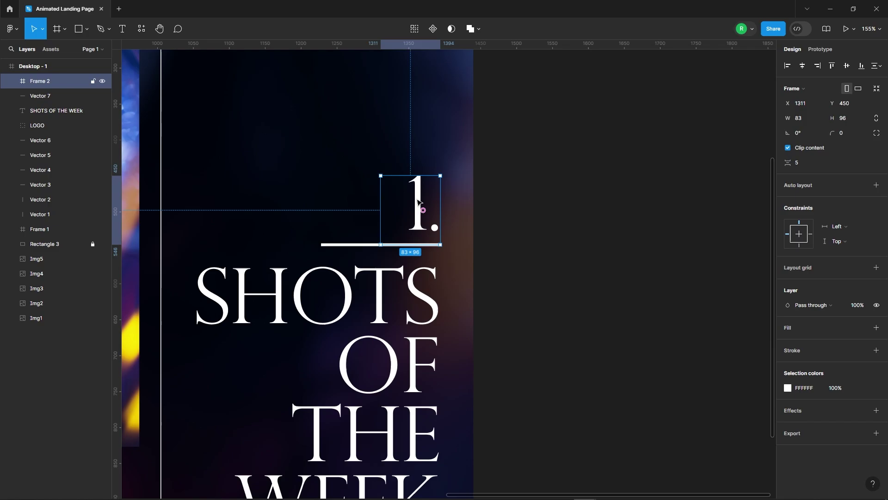
pyautogui.keyDown('ctrl'); pyautogui.scroll(-5, 570, 228); pyautogui.keyUp('ctrl')
pyautogui.click(571, 228)
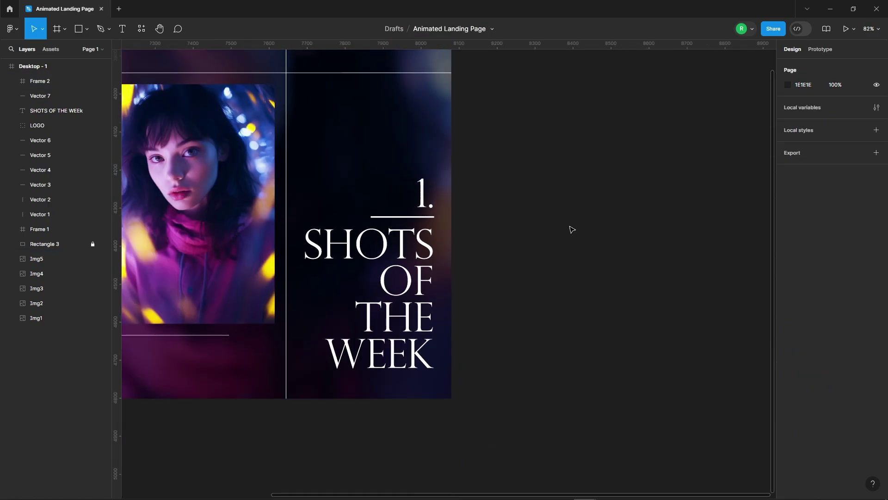
pyautogui.click(479, 241)
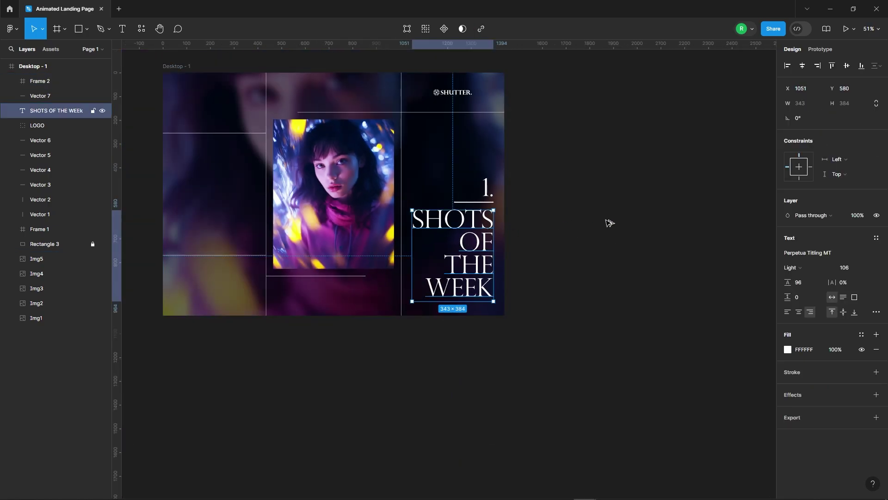
# Paste a copy of the heading outside the frame with font size 20, Auto line height and centred text.
pyautogui.hotkey('ctrl', 'c')
pyautogui.hotkey('ctrl', 'v')
pyautogui.keyDown('ctrl'); pyautogui.scroll(3, 715, 190); pyautogui.keyUp('ctrl')
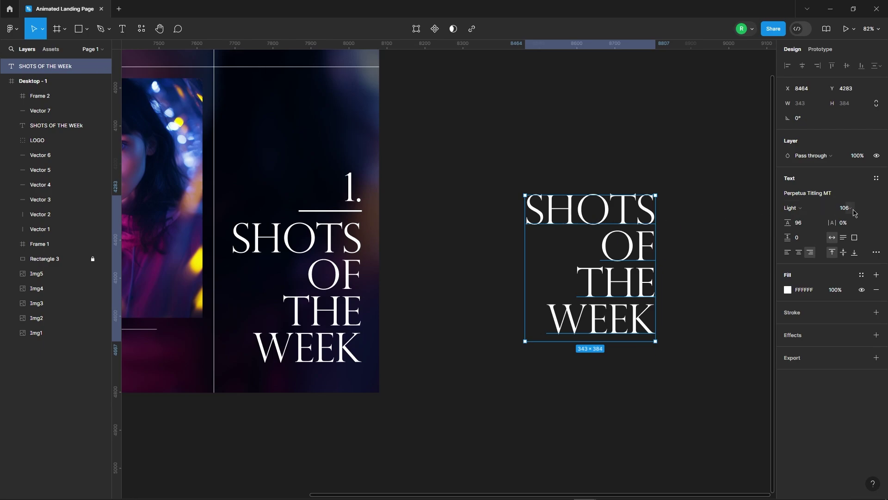
pyautogui.write('au')
pyautogui.press('Return')
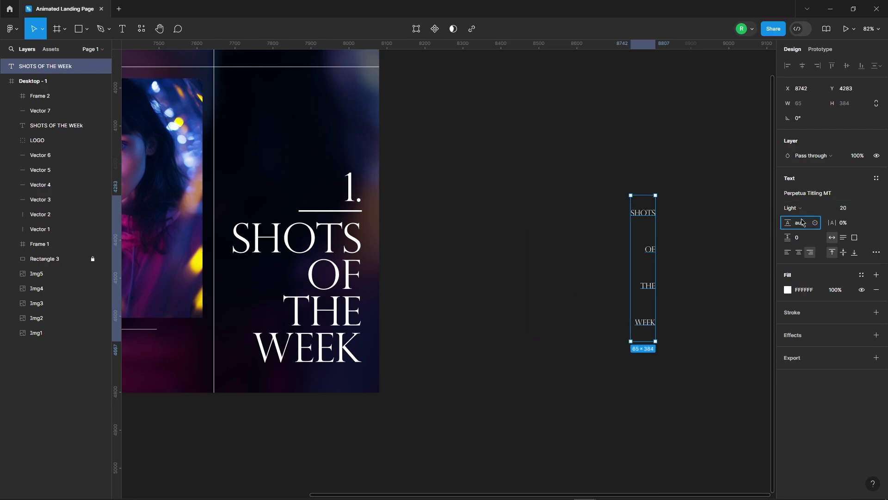
pyautogui.press('Return')
pyautogui.keyDown('ctrl'); pyautogui.scroll(4, 674, 199); pyautogui.keyUp('ctrl')
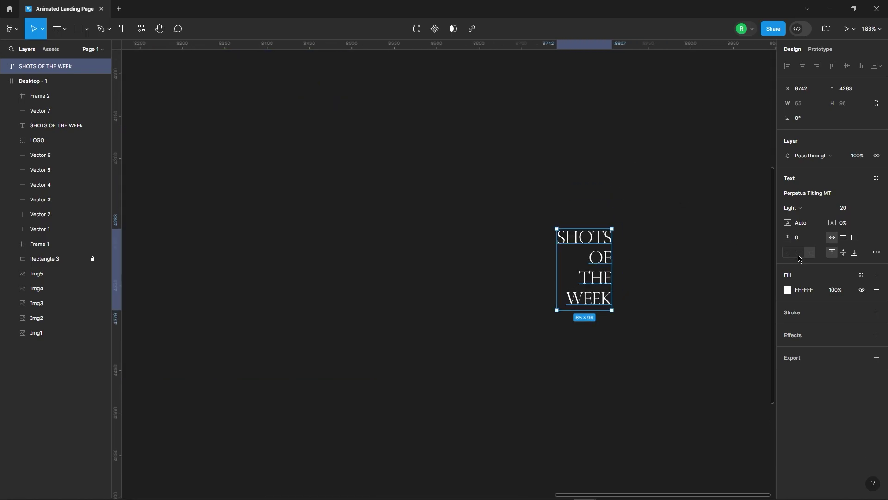
pyautogui.hotkey('ctrl', 'alt', 't')
# Retype the copied heading as PREVIOUS and make it Bold.
pyautogui.doubleClick(588, 241)
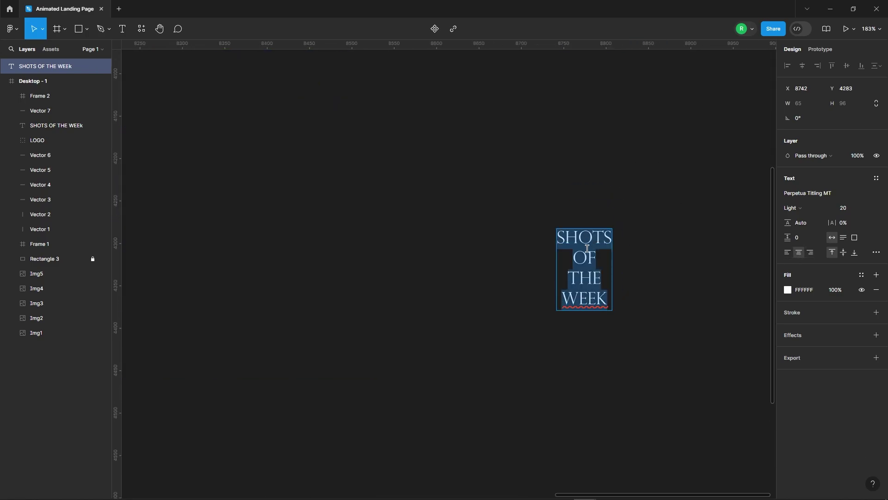
pyautogui.write('PREVIOU')
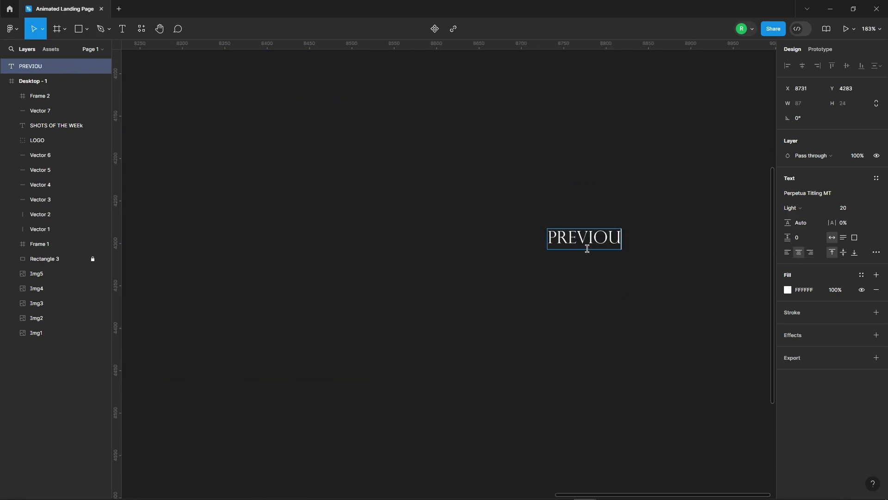
pyautogui.write('S')
pyautogui.press('Escape')
pyautogui.click(813, 208)
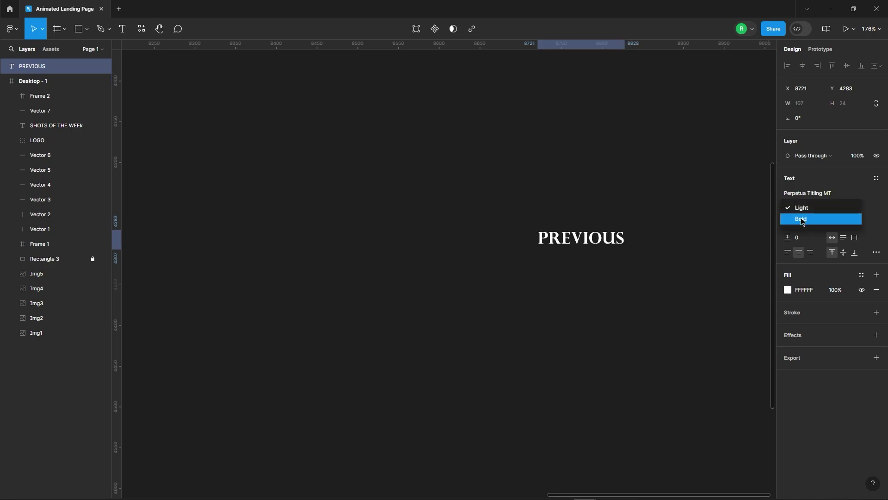
pyautogui.click(881, 255)
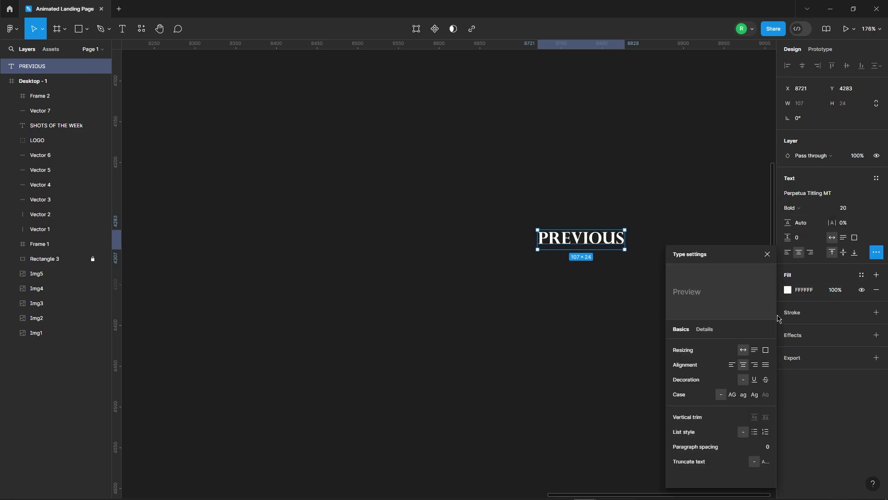
pyautogui.click(530, 322)
pyautogui.click(591, 240)
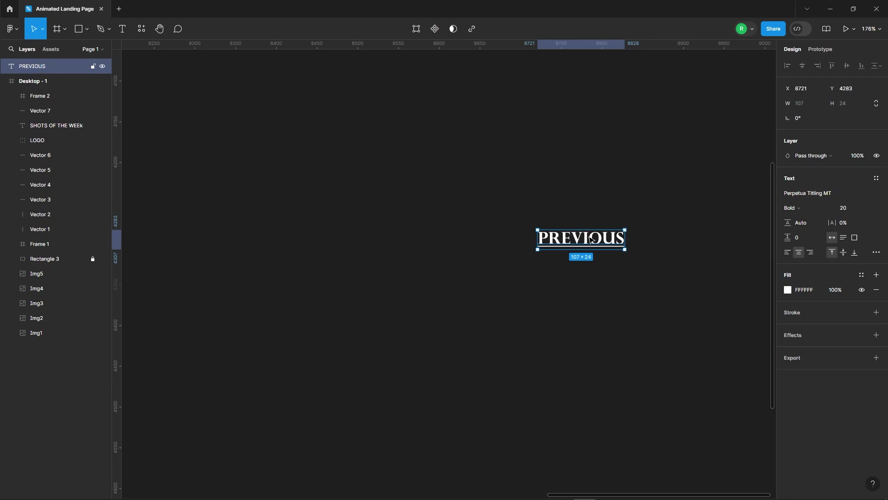
# Duplicate PREVIOUS to its right and rename the copy NEXT.
pyautogui.scroll(-5, 337, 238)
pyautogui.moveTo(455, 239); pyautogui.dragTo(526, 236)
pyautogui.doubleClick(526, 237)
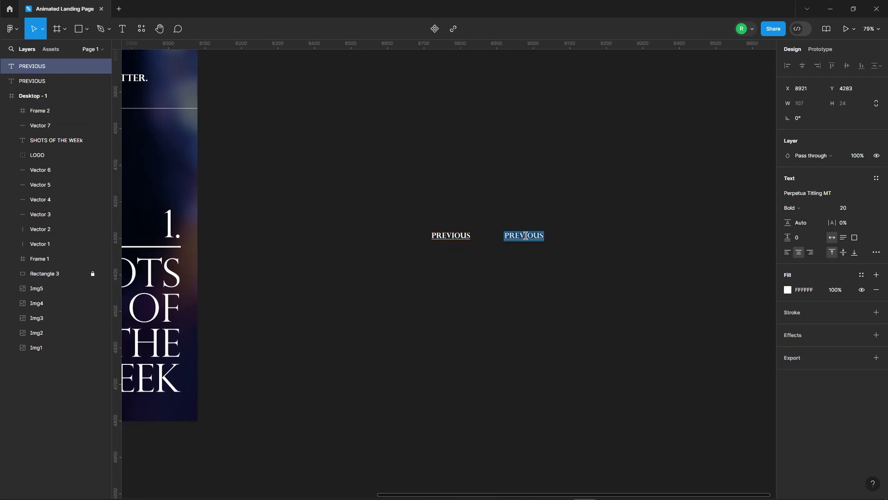
pyautogui.press('Escape')
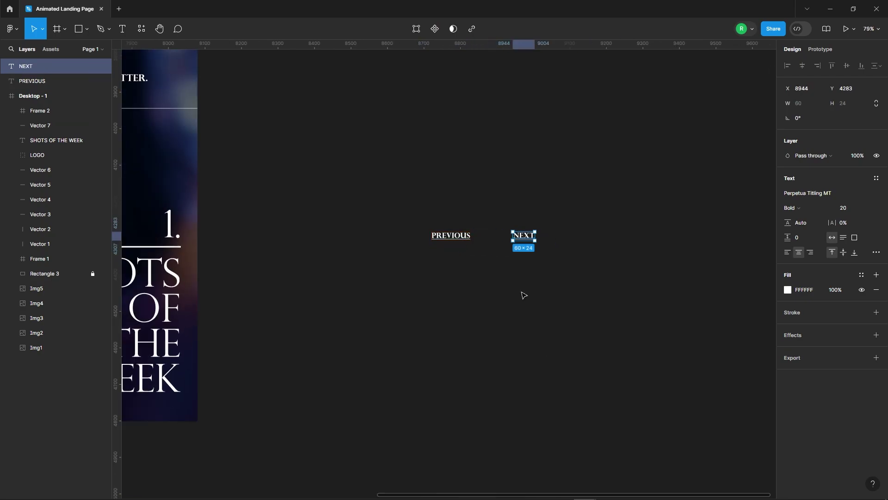
pyautogui.press('Escape')
pyautogui.scroll(-3, 593, 234)
# Move PREVIOUS and NEXT into Desktop - 1 under the photo, PREVIOUS left and NEXT right.
pyautogui.moveTo(474, 206); pyautogui.dragTo(605, 255)
pyautogui.scroll(-2, 604, 256)
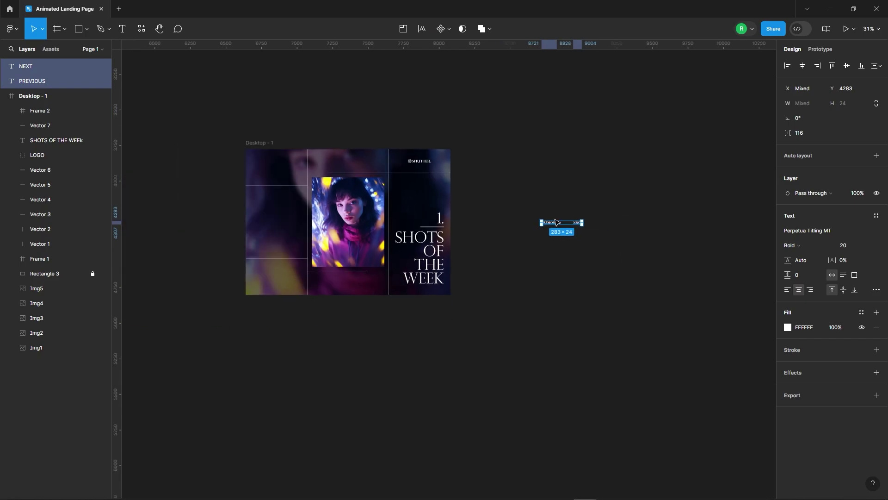
pyautogui.moveTo(555, 224); pyautogui.dragTo(341, 282)
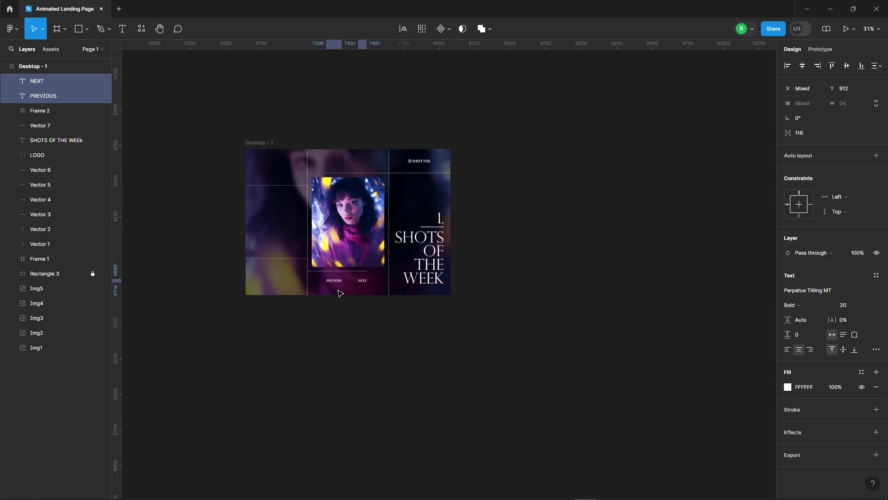
pyautogui.press('Escape')
pyautogui.scroll(5, 303, 296)
pyautogui.moveTo(440, 241); pyautogui.dragTo(362, 246)
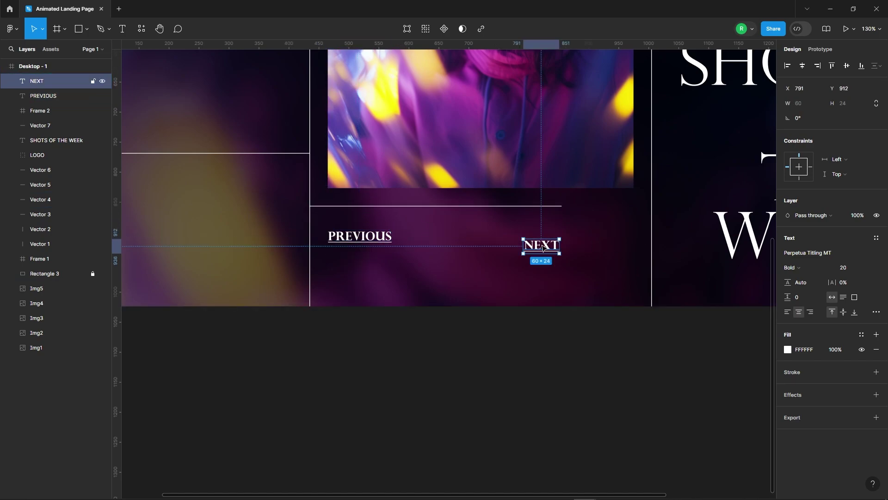
pyautogui.moveTo(555, 244); pyautogui.dragTo(628, 233)
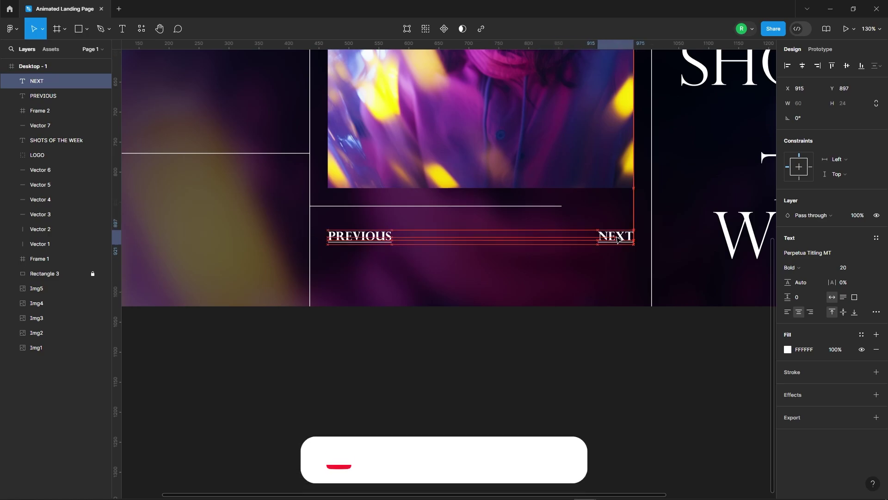
pyautogui.click(401, 336)
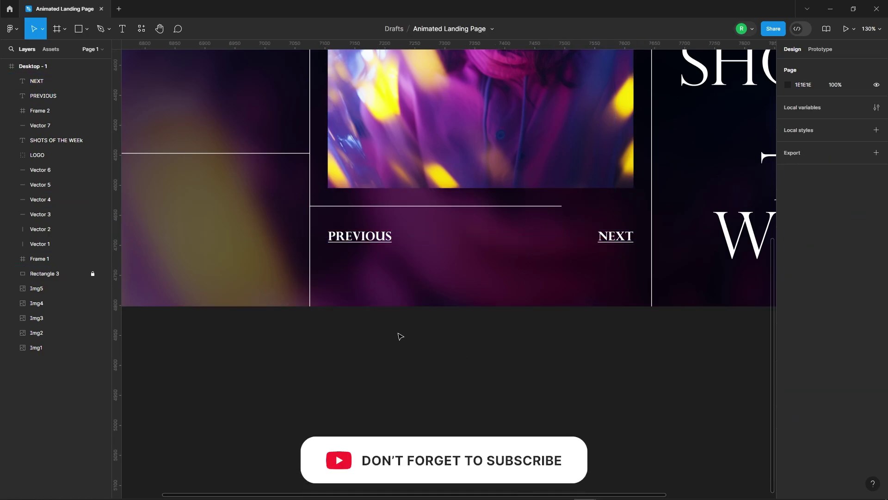
pyautogui.scroll(-5, 417, 380)
# Place a PREVIOUS copy outside the page and duplicate it to its left as a BY label.
pyautogui.moveTo(362, 331); pyautogui.dragTo(677, 317)
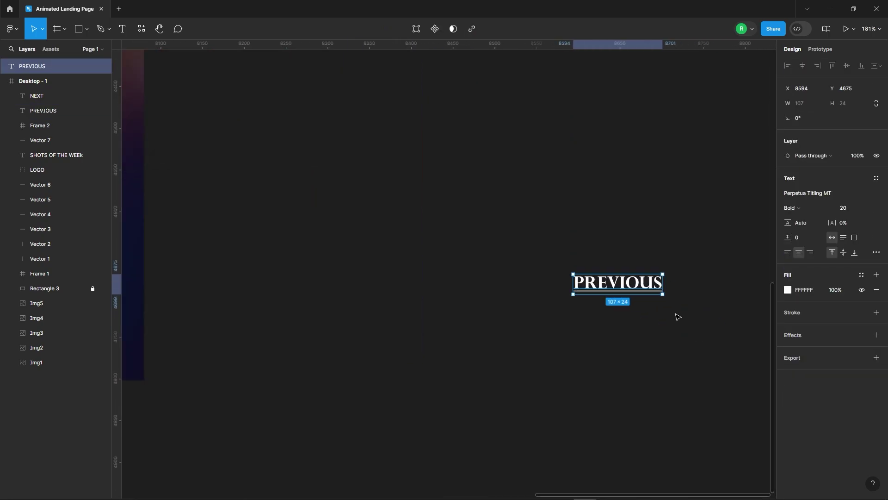
pyautogui.moveTo(633, 288); pyautogui.dragTo(524, 289)
pyautogui.doubleClick(521, 279)
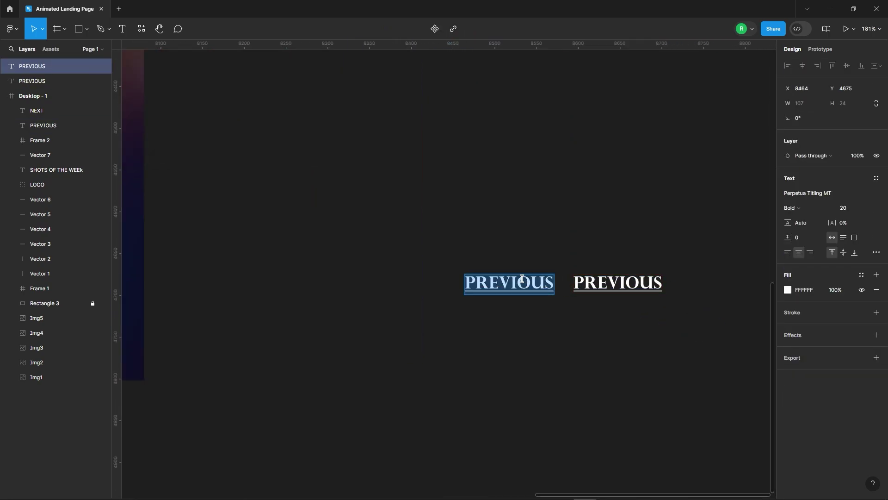
pyautogui.write('BY')
pyautogui.press('Escape')
pyautogui.click(876, 253)
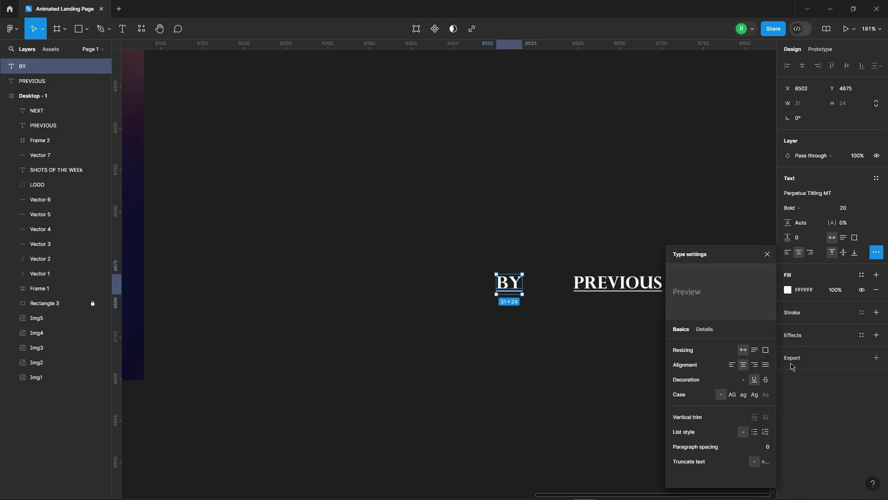
pyautogui.press('Escape')
# Set the BY label to font size 14 and place it right beside PREVIOUS.
pyautogui.click(508, 287)
pyautogui.click(855, 210)
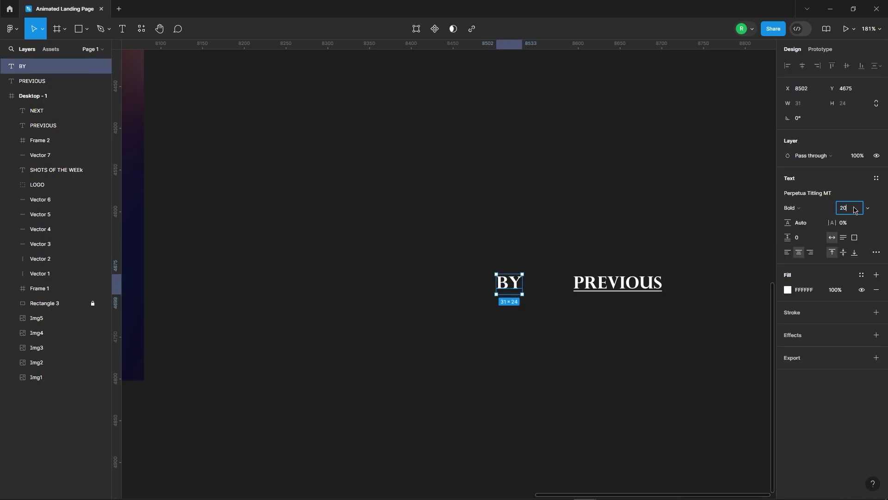
pyautogui.write('14')
pyautogui.press('Return')
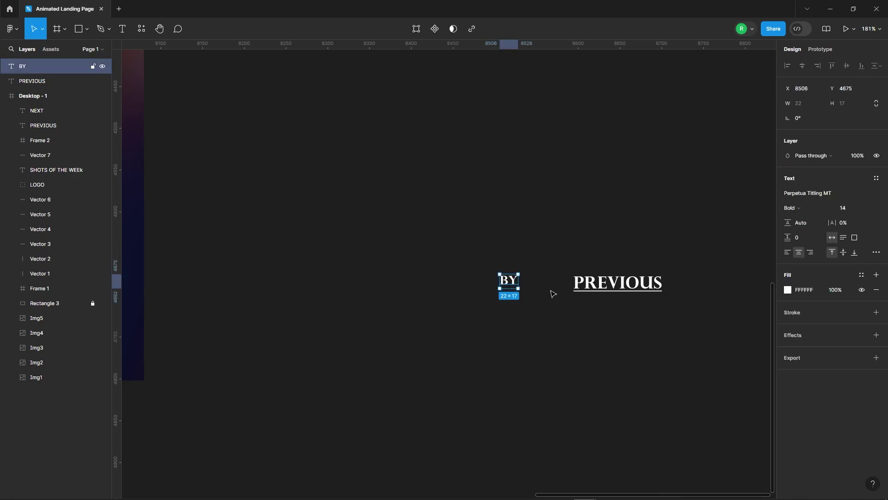
pyautogui.moveTo(511, 286); pyautogui.dragTo(567, 293)
pyautogui.click(513, 293)
# Wrap BY and PREVIOUS together in auto layout Frame 3.
pyautogui.moveTo(448, 194); pyautogui.dragTo(626, 333)
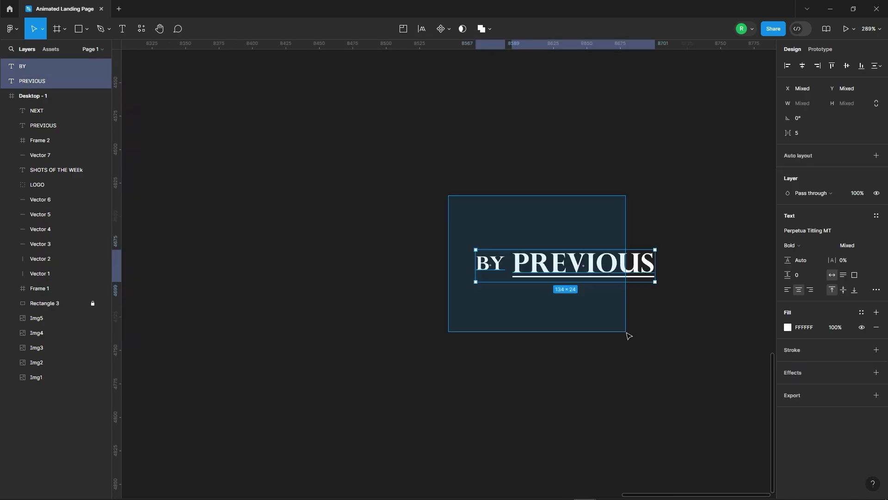
pyautogui.scroll(5, 667, 315)
pyautogui.rightClick(549, 265)
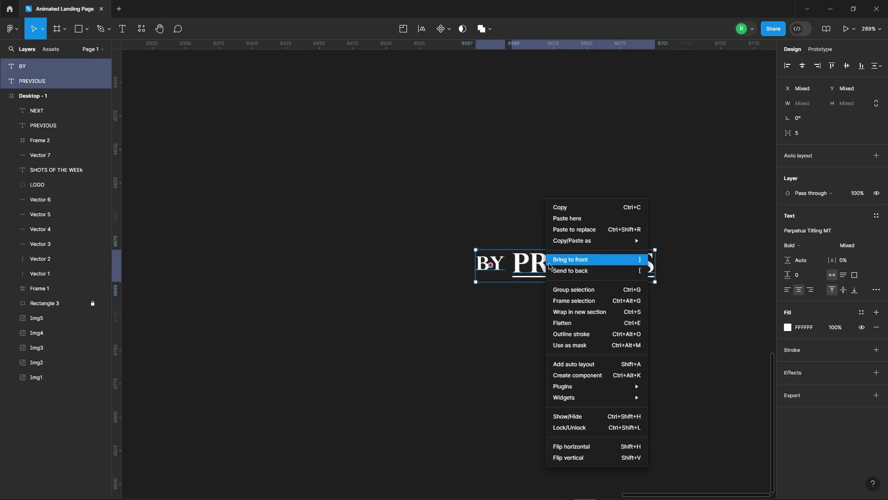
pyautogui.click(571, 366)
pyautogui.click(512, 341)
pyautogui.click(541, 268)
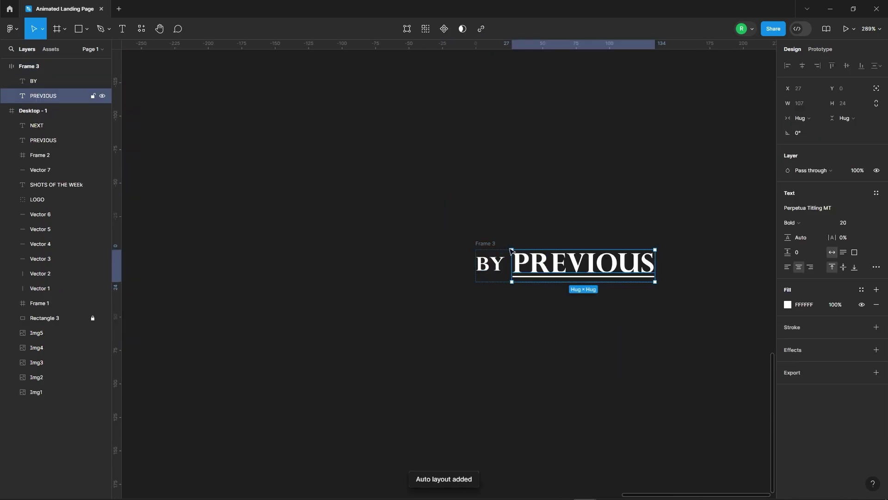
# Replace PREVIOUS with a fake full name using the Lorem Ipsum plugin.
pyautogui.click(142, 29)
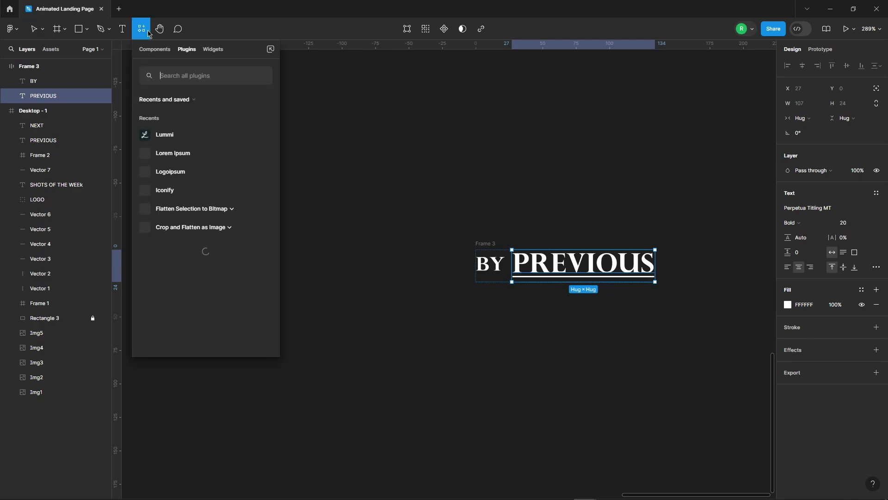
pyautogui.click(200, 157)
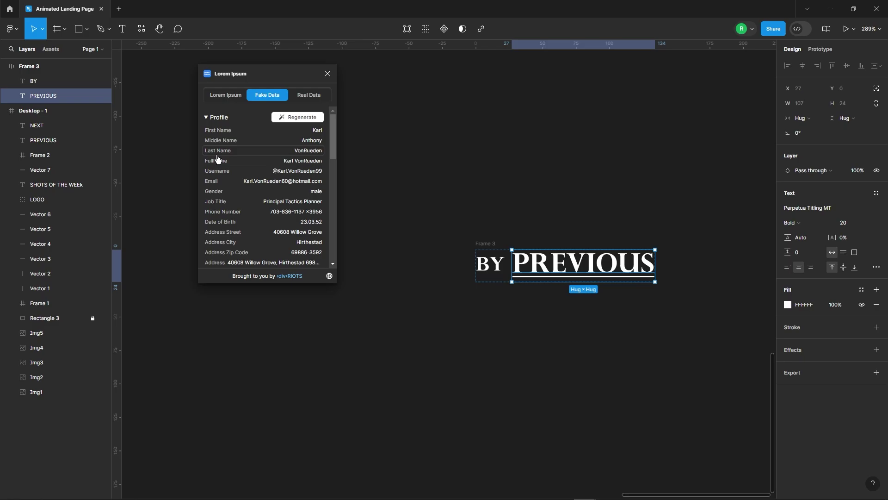
pyautogui.click(303, 161)
pyautogui.keyDown('ctrl'); pyautogui.scroll(-2, 355, 198); pyautogui.keyUp('ctrl')
pyautogui.keyDown('ctrl'); pyautogui.scroll(-2, 355, 198); pyautogui.keyUp('ctrl')
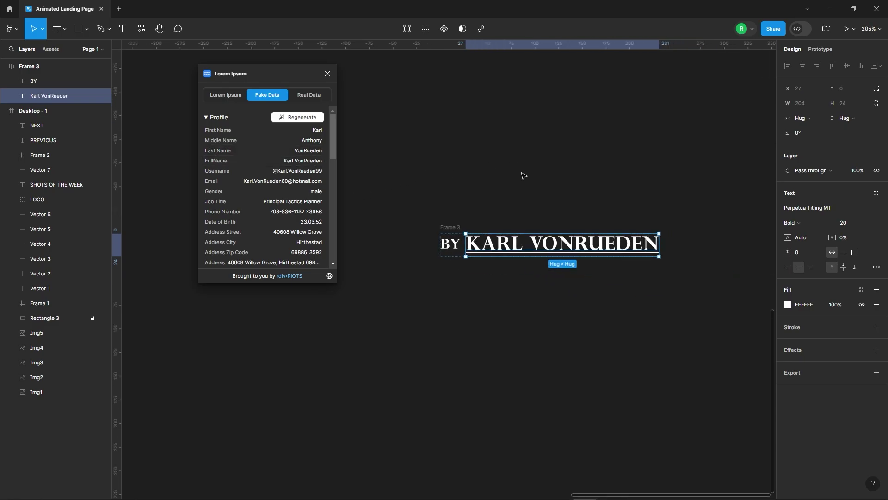
pyautogui.click(524, 176)
# Duplicate Frame 3 into four evenly spaced copies stacked below it.
pyautogui.click(532, 243)
pyautogui.hotkey('ctrl', 'd')
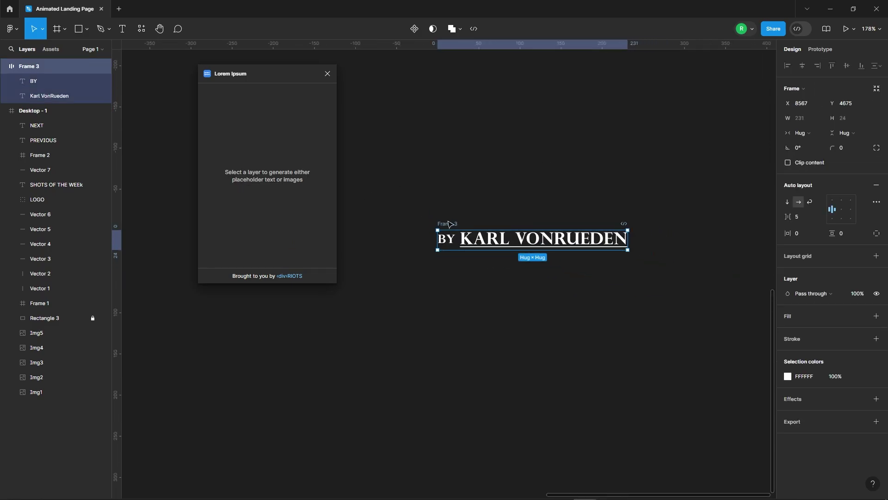
pyautogui.keyDown('ctrl'); pyautogui.scroll(-1, 457, 292); pyautogui.keyUp('ctrl')
pyautogui.moveTo(454, 224); pyautogui.dragTo(455, 257)
pyautogui.hotkey('ctrl', 'd')
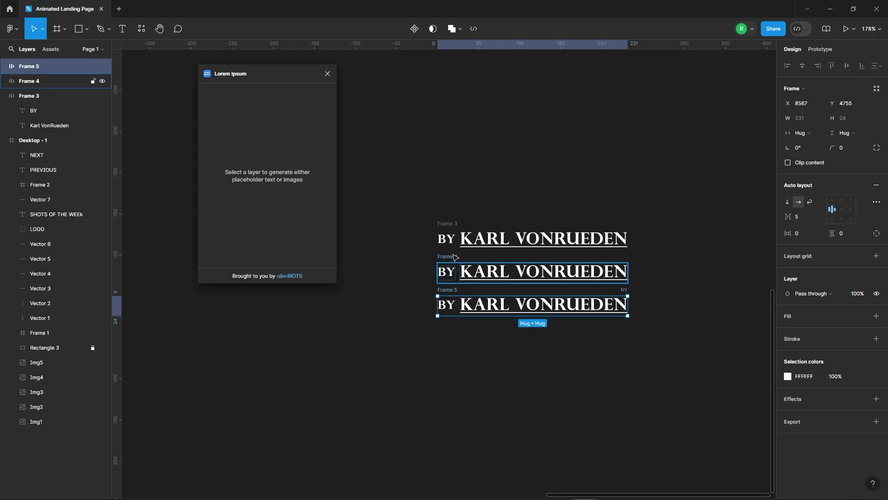
pyautogui.hotkey('ctrl', 'd')
pyautogui.hotkey('ctrl', 'd')
pyautogui.click(429, 255)
# Regenerate and apply a different fake full name in each copy, Frames 4 through 7.
pyautogui.doubleClick(544, 271)
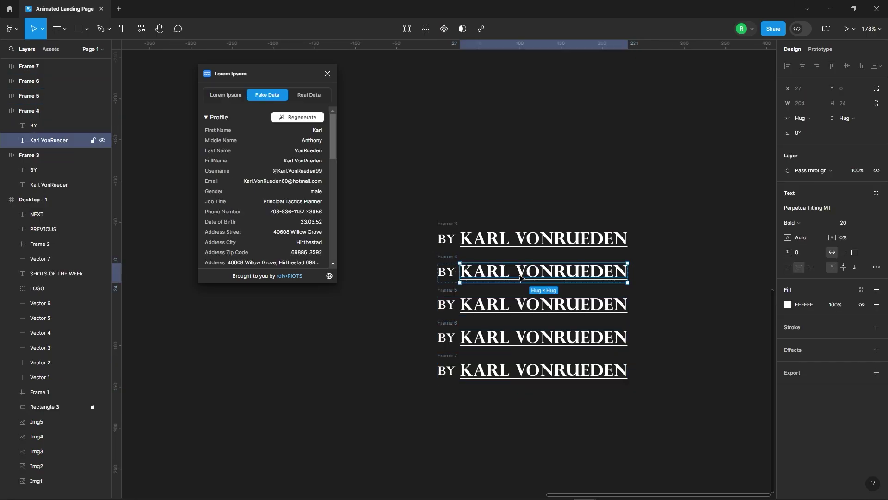
pyautogui.click(308, 119)
pyautogui.click(306, 161)
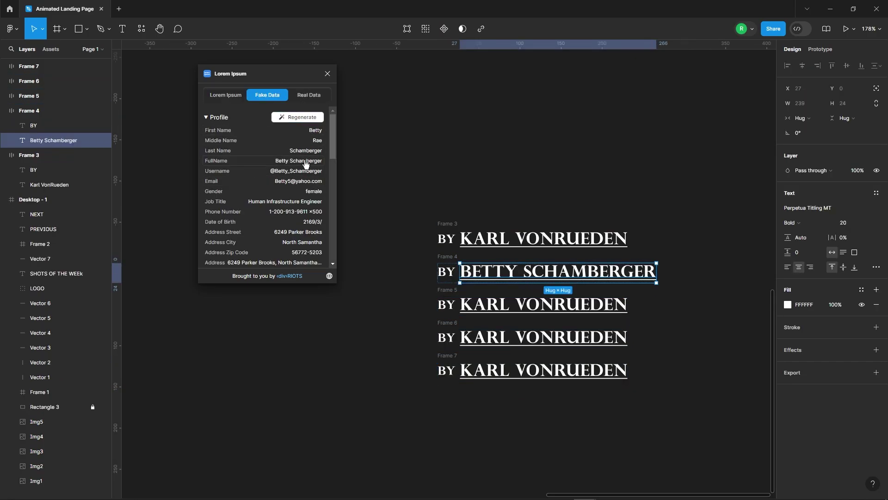
pyautogui.doubleClick(508, 308)
pyautogui.click(294, 118)
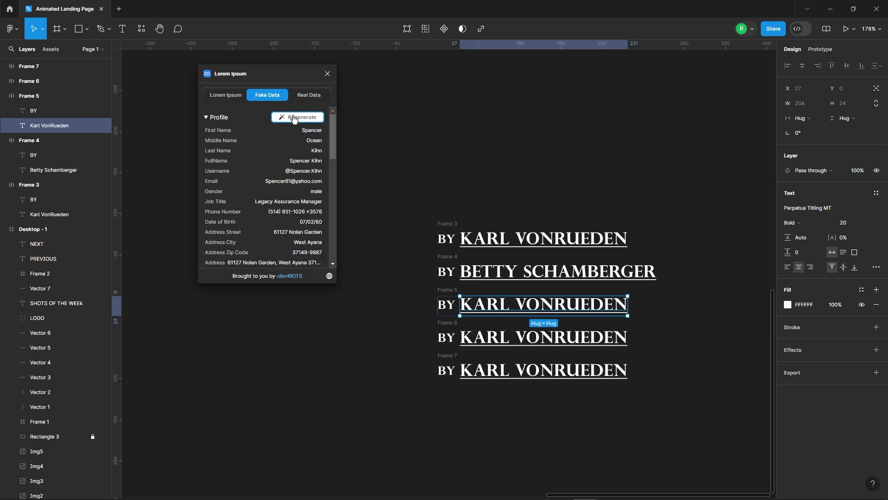
pyautogui.click(312, 166)
pyautogui.doubleClick(528, 341)
pyautogui.click(297, 117)
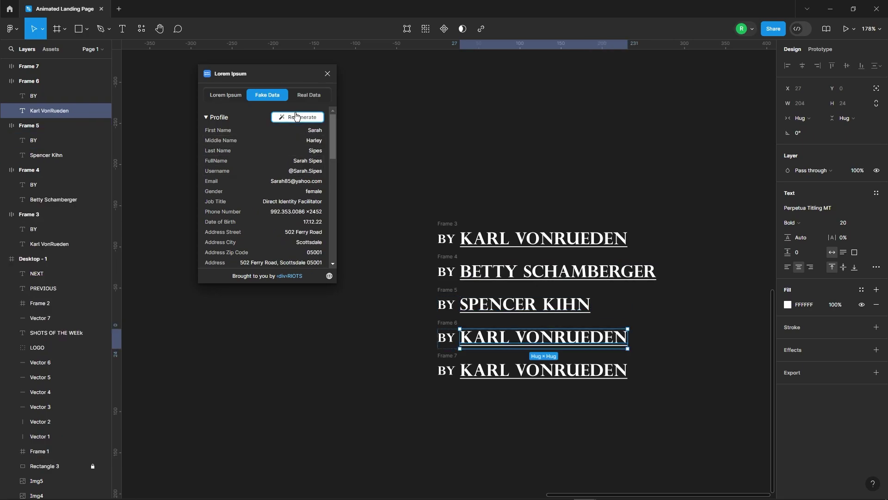
pyautogui.click(309, 162)
pyautogui.doubleClick(515, 374)
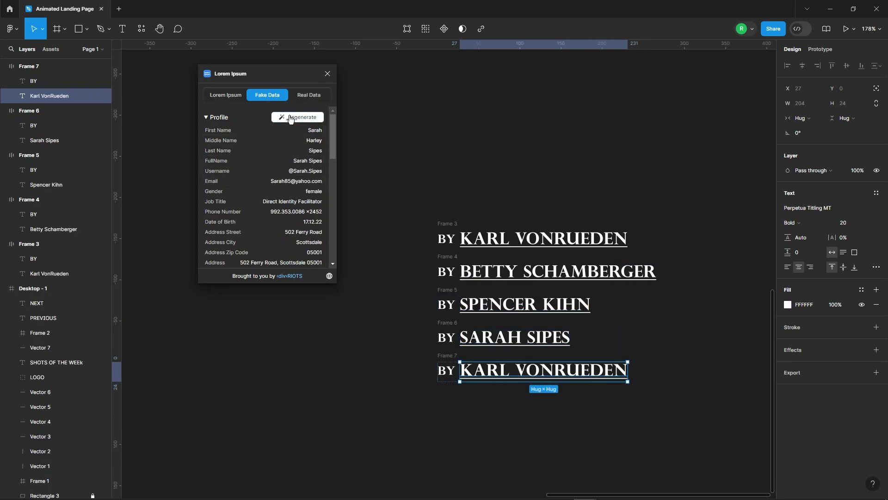
pyautogui.click(297, 117)
pyautogui.click(308, 161)
# Close the Lorem Ipsum plugin.
pyautogui.click(493, 134)
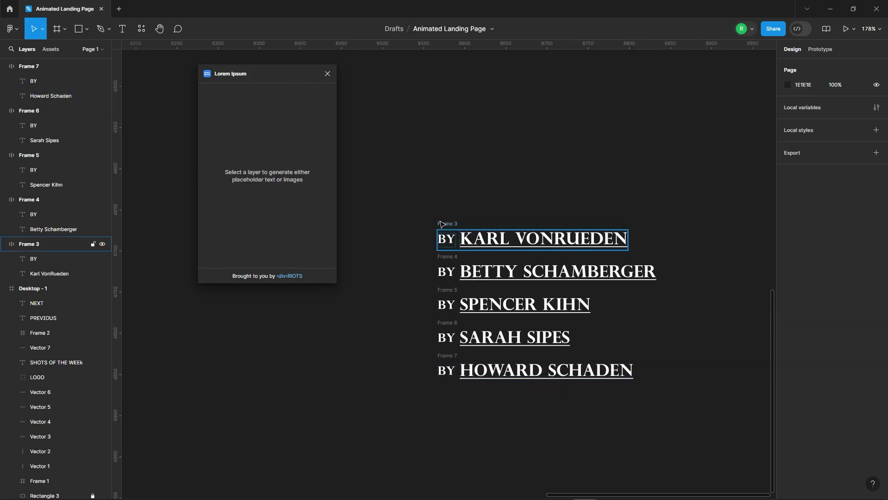
pyautogui.click(470, 227)
pyautogui.click(327, 74)
pyautogui.click(403, 123)
pyautogui.scroll(-3, 297, 216)
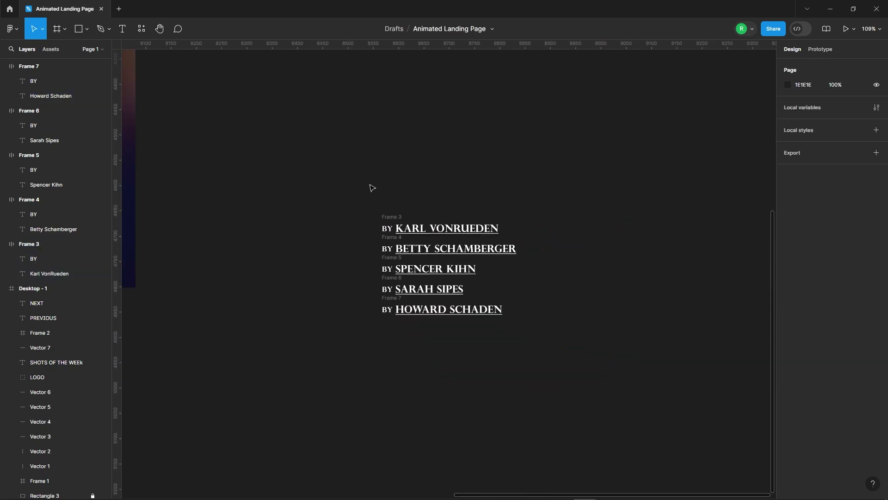
# Set zero spacing between Frames 3–7 and wrap them in a new frame.
pyautogui.moveTo(354, 146); pyautogui.dragTo(565, 370)
pyautogui.scroll(2, 435, 281)
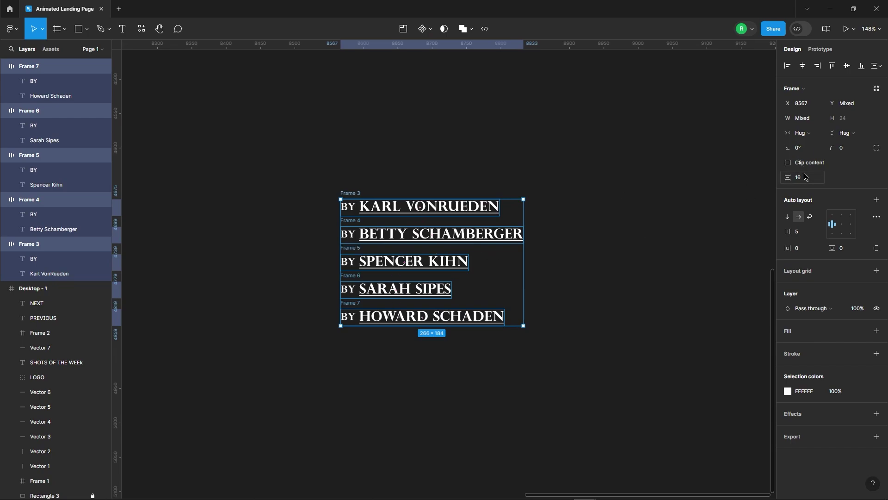
pyautogui.write('0')
pyautogui.press('Return')
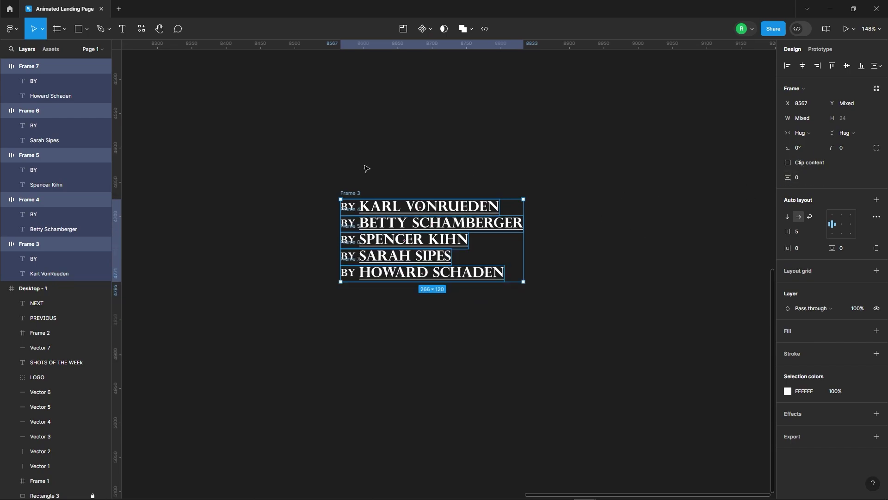
pyautogui.rightClick(421, 213)
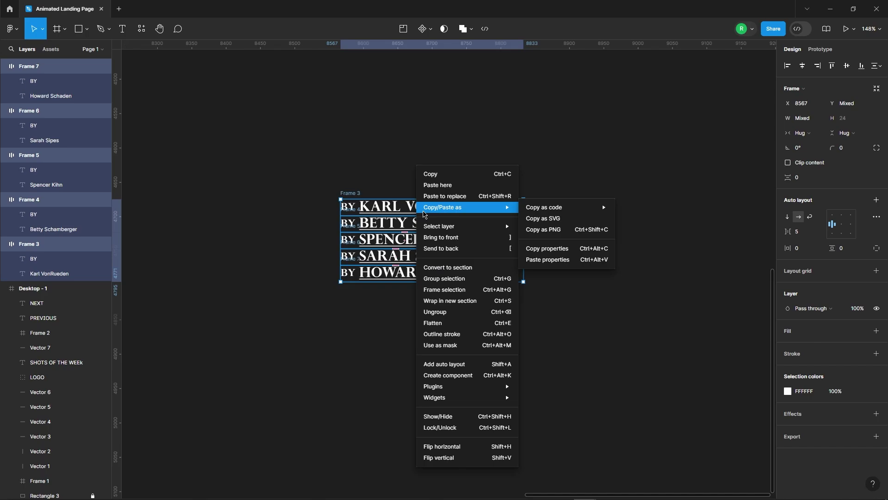
pyautogui.click(458, 287)
# Shrink the wrapper frame to 24 px tall and enable Clip content.
pyautogui.click(404, 142)
pyautogui.scroll(5, 381, 175)
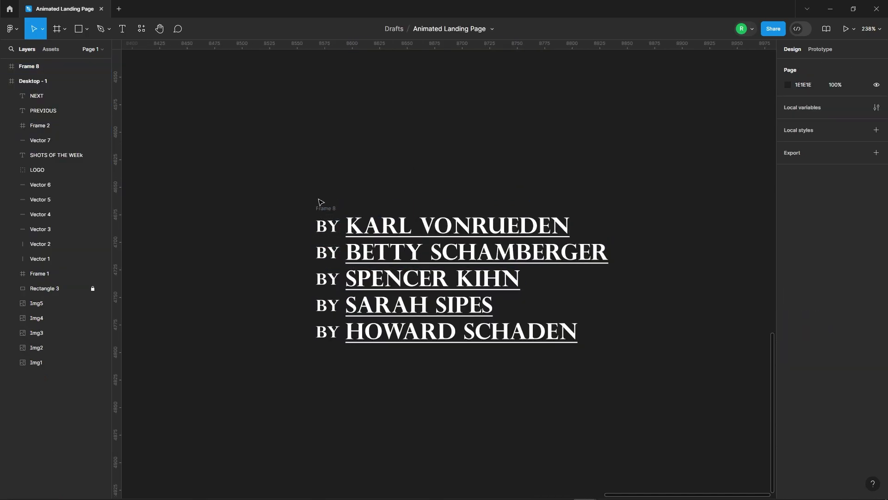
pyautogui.click(326, 208)
pyautogui.moveTo(463, 347); pyautogui.dragTo(486, 240)
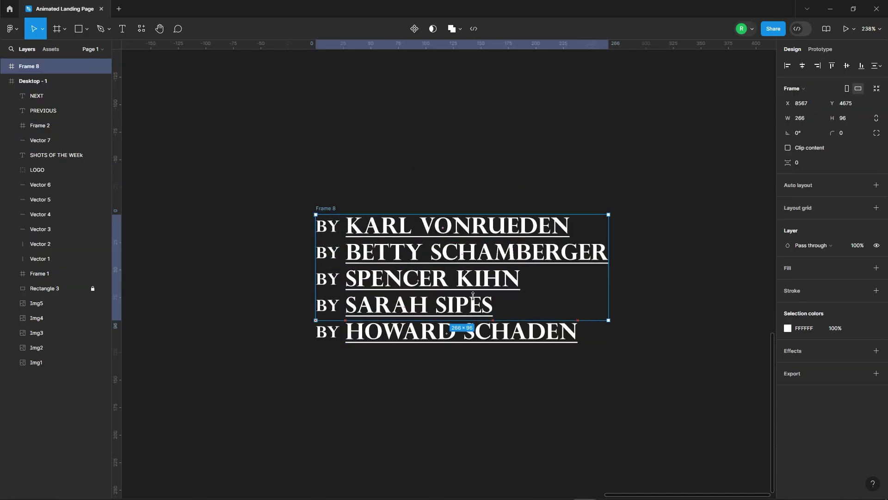
pyautogui.click(818, 153)
pyautogui.click(470, 145)
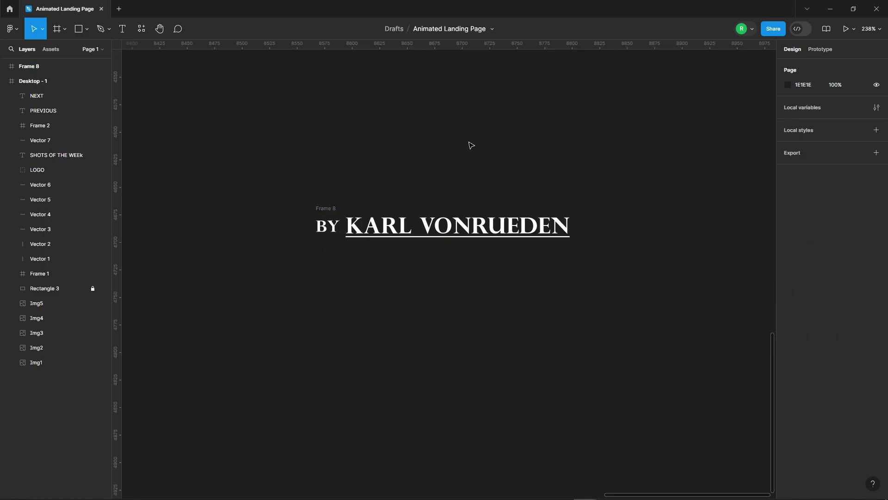
pyautogui.click(326, 208)
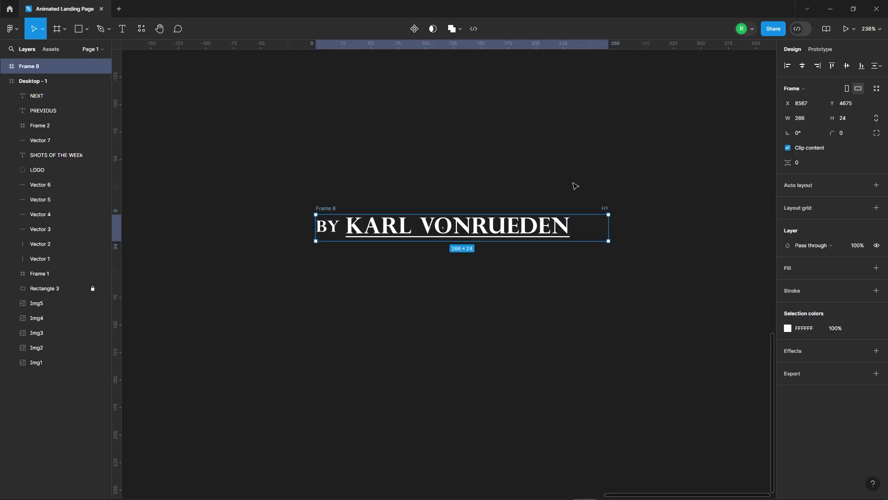
pyautogui.click(532, 218)
pyautogui.scroll(-5, 601, 277)
# Move Frame 8 into Desktop - 1 with Center constraints, horizontally centred and nudged up 10 px.
pyautogui.scroll(-4, 625, 287)
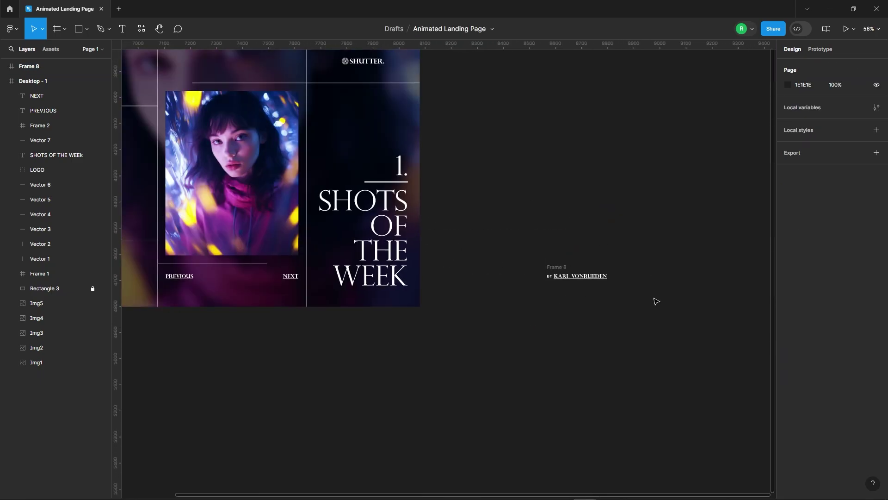
pyautogui.moveTo(563, 266); pyautogui.dragTo(226, 73)
pyautogui.scroll(4, 597, 210)
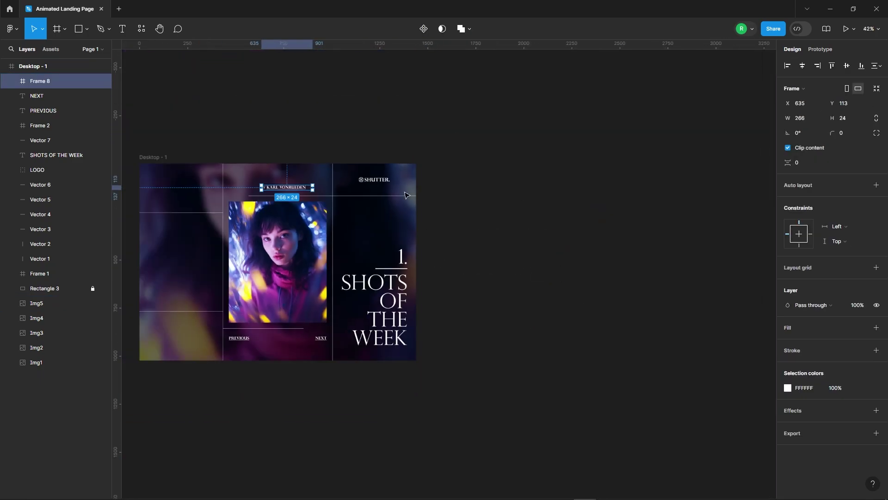
pyautogui.click(800, 235)
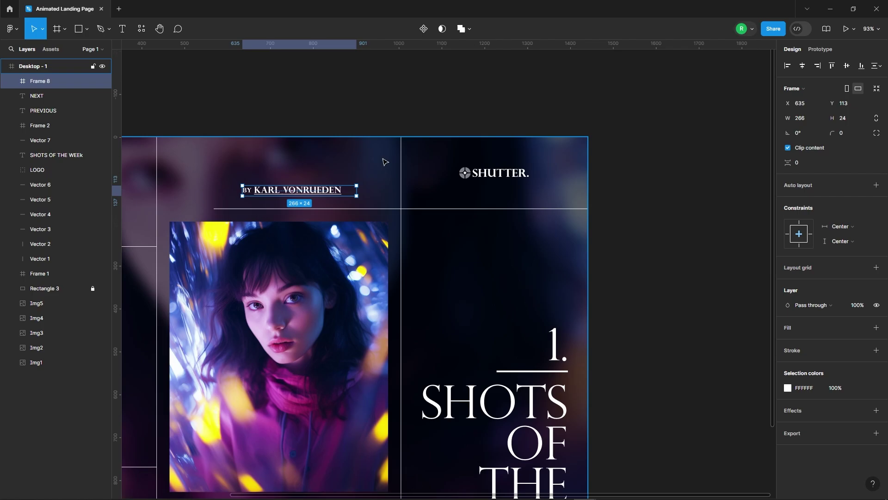
pyautogui.scroll(-3, 393, 187)
pyautogui.scroll(3, 407, 186)
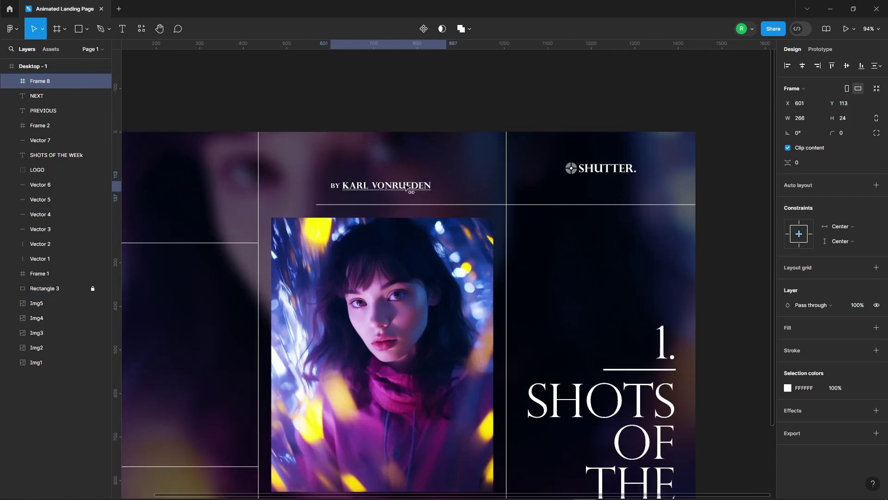
pyautogui.click(803, 66)
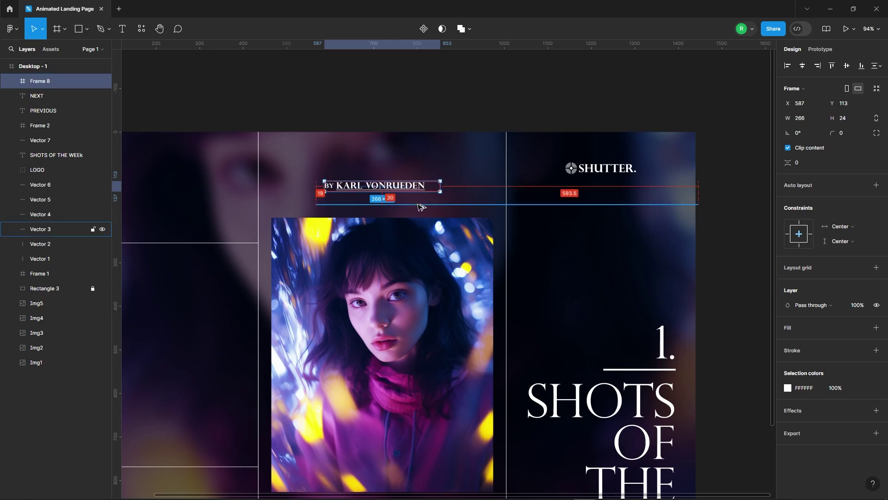
pyautogui.hotkey('shift', 'Up')
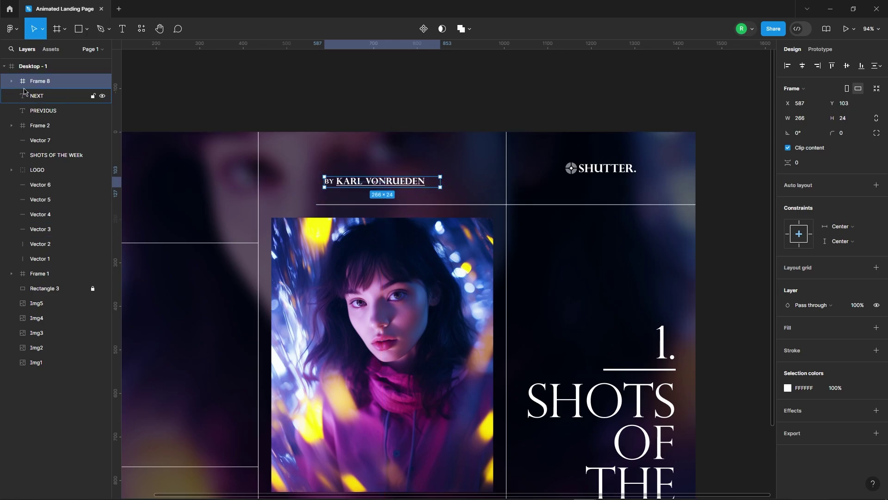
# Collapse Frame 8's nested byline frames in the Layers panel.
pyautogui.keyDown('alt'); pyautogui.click(12, 81); pyautogui.keyUp('alt')
pyautogui.click(23, 96)
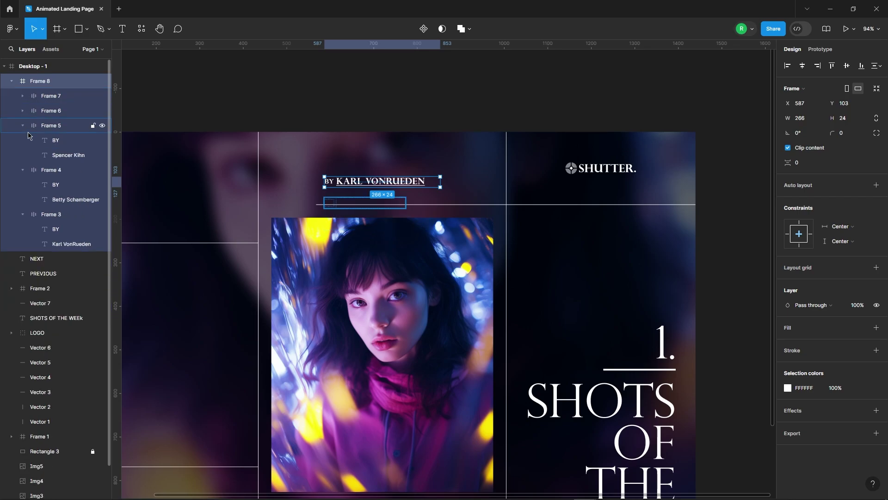
pyautogui.click(22, 126)
pyautogui.click(22, 155)
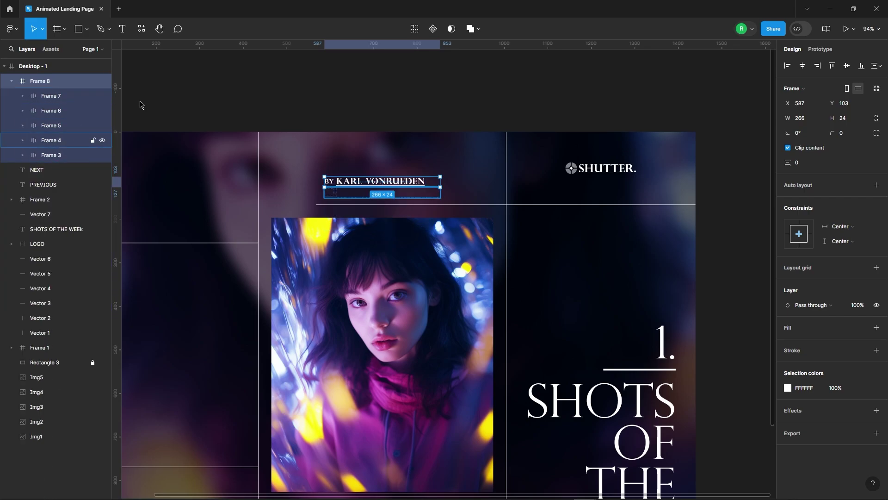
pyautogui.click(235, 113)
pyautogui.click(40, 81)
pyautogui.click(51, 96)
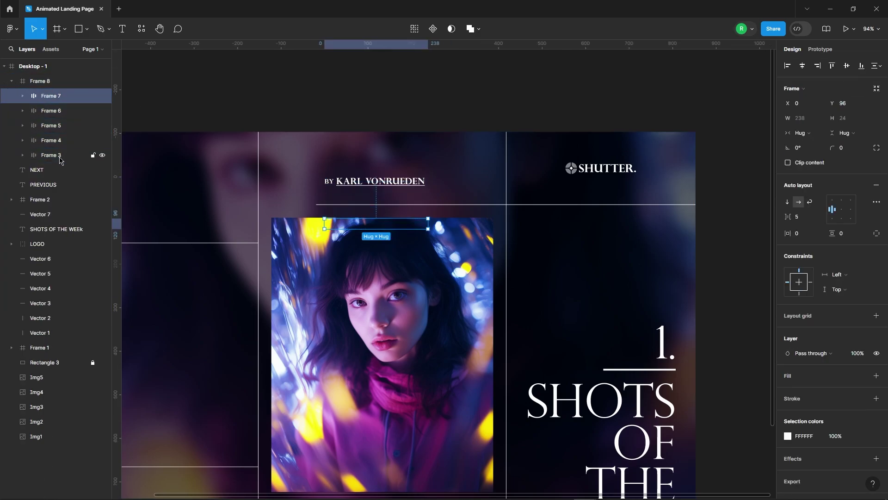
pyautogui.keyDown('shift'); pyautogui.click(59, 160); pyautogui.keyUp('shift')
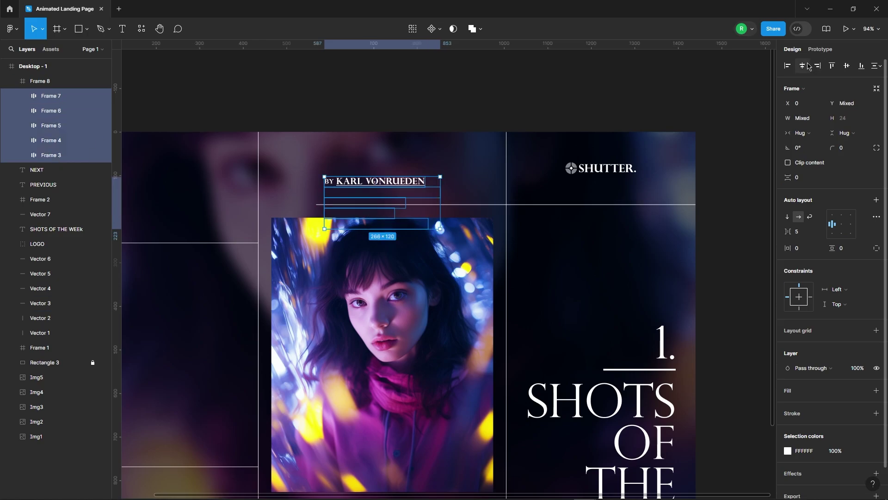
pyautogui.click(422, 93)
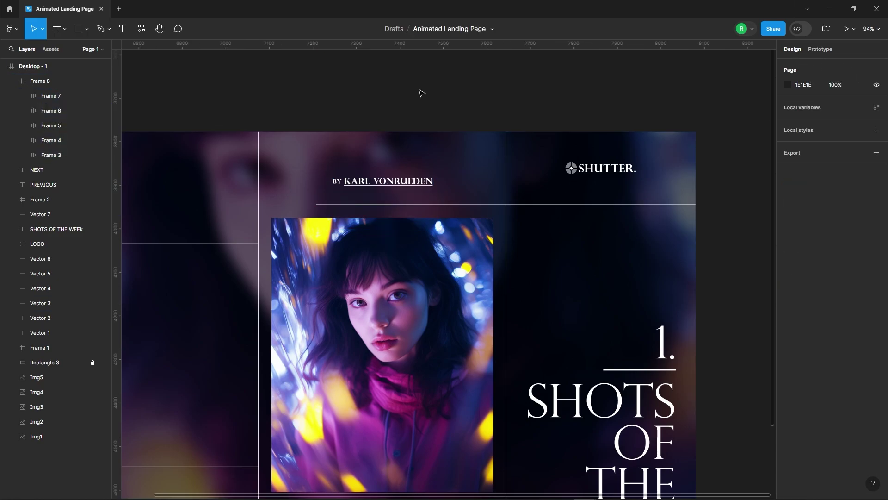
pyautogui.click(384, 181)
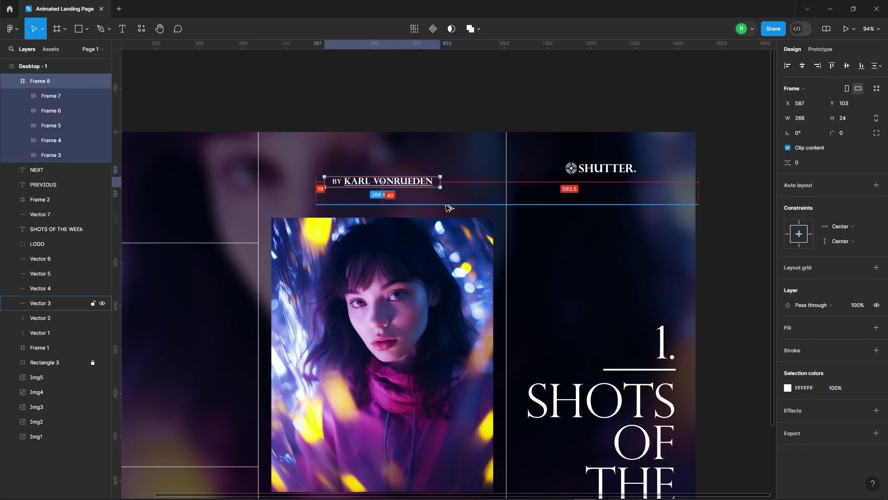
pyautogui.click(437, 76)
pyautogui.keyDown('ctrl'); pyautogui.scroll(-5, 437, 76); pyautogui.keyUp('ctrl')
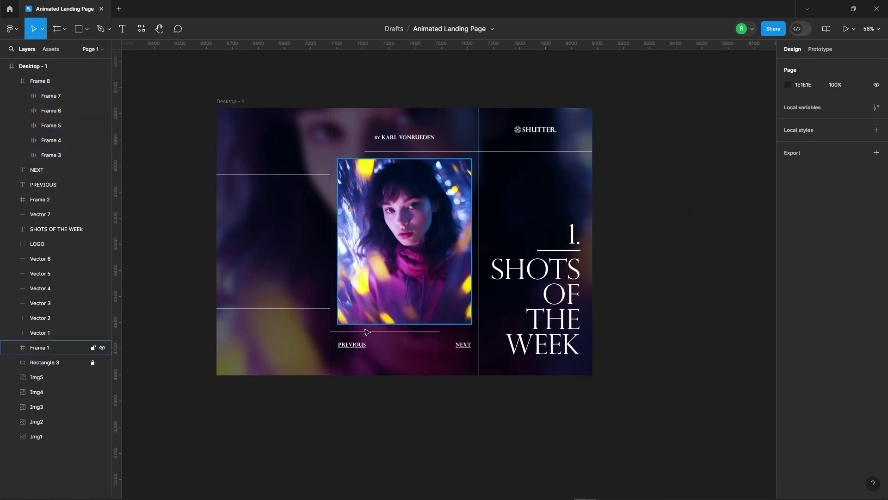
pyautogui.click(359, 348)
# Copy PREVIOUS outside the landing page and change it to PREV. WEEK.
pyautogui.moveTo(360, 348); pyautogui.dragTo(714, 294)
pyautogui.keyDown('ctrl'); pyautogui.scroll(10, 738, 290); pyautogui.keyUp('ctrl')
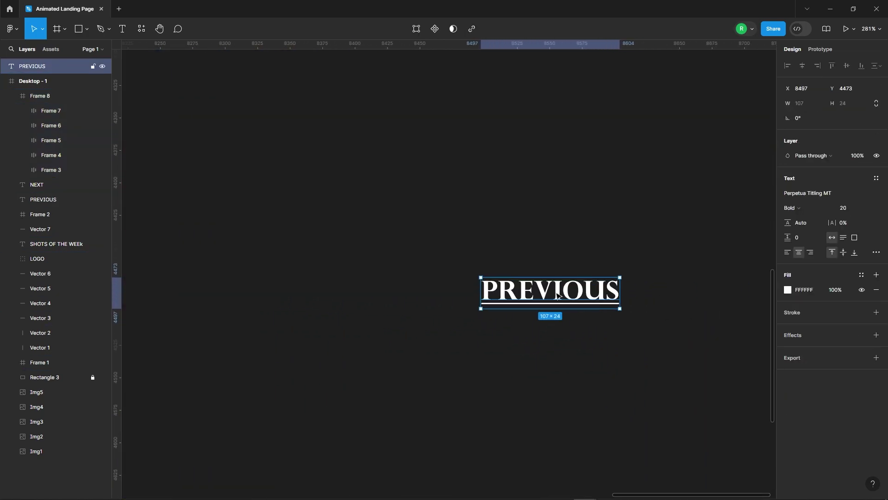
pyautogui.write('. Week')
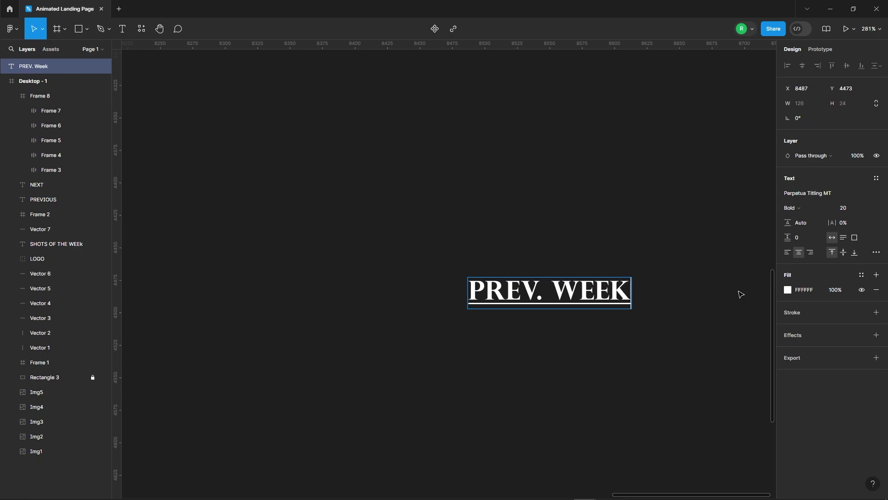
pyautogui.press('Escape')
pyautogui.keyDown('ctrl'); pyautogui.scroll(-8, 642, 231); pyautogui.keyUp('ctrl')
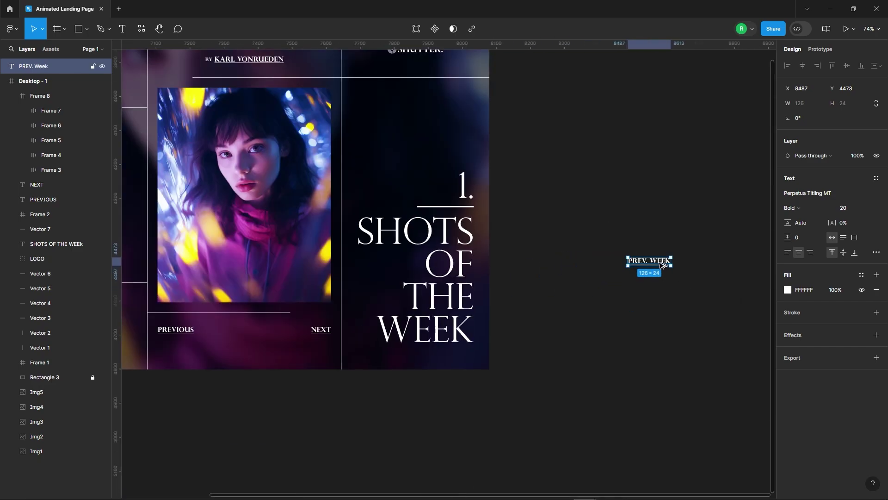
# Duplicate PREV. WEEK below and change the copy's text to 1st week june 2024.
pyautogui.keyDown('alt'); pyautogui.moveTo(663, 264); pyautogui.dragTo(662, 310); pyautogui.keyUp('alt')
pyautogui.press('Return')
pyautogui.write('1st week j')
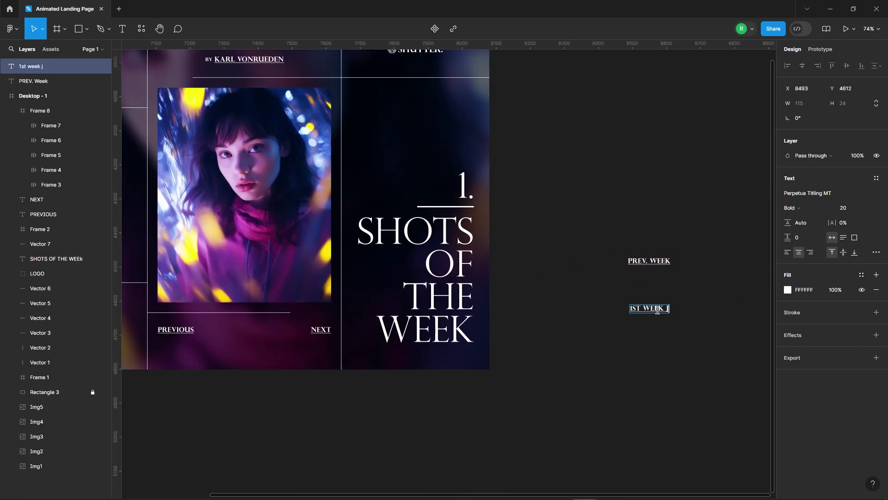
pyautogui.write('4')
pyautogui.press('Escape')
pyautogui.keyDown('ctrl'); pyautogui.scroll(5, 692, 323); pyautogui.keyUp('ctrl')
pyautogui.click(876, 252)
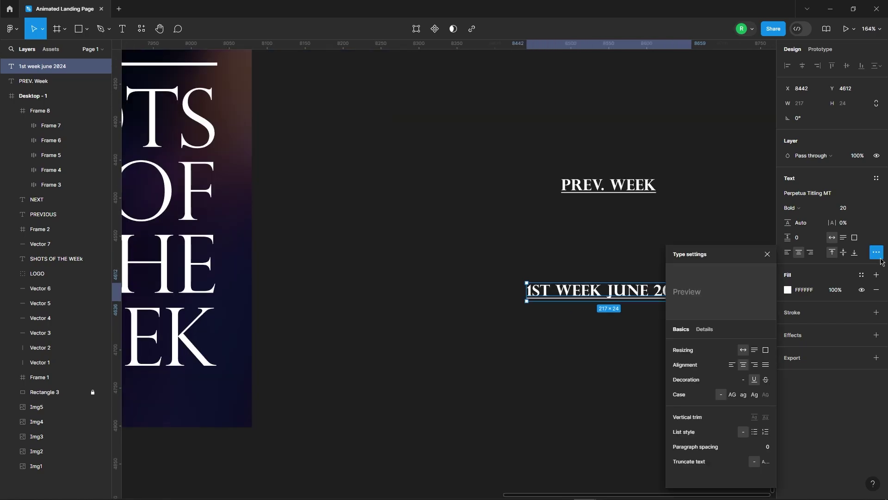
pyautogui.click(634, 258)
# Move the date label to the page's top-left and PREV. WEEK to the bottom-left.
pyautogui.keyDown('ctrl'); pyautogui.scroll(-5, 615, 277); pyautogui.keyUp('ctrl')
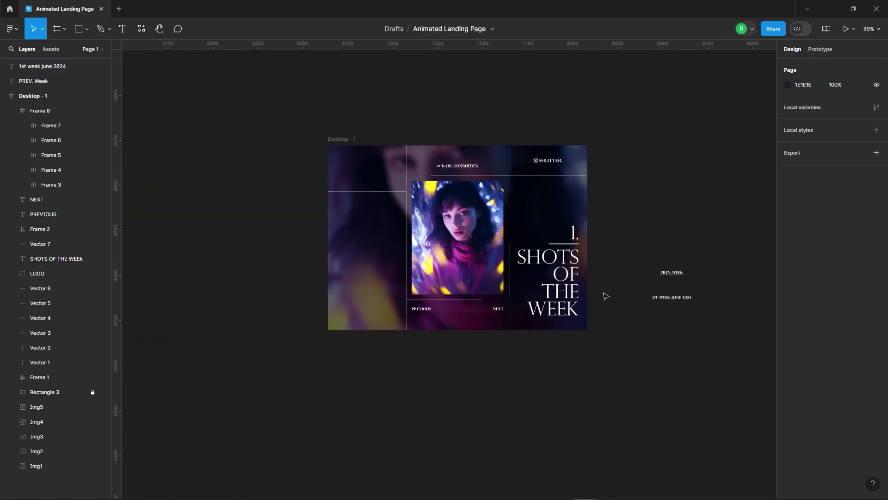
pyautogui.moveTo(728, 305); pyautogui.dragTo(232, 94)
pyautogui.moveTo(716, 262)
pyautogui.mouseDown()
pyautogui.moveTo(407, 323)
pyautogui.moveTo(221, 317)
pyautogui.mouseUp()
pyautogui.click(551, 452)
# Draw a rectangle over the top-left cell and centre the date label within it.
pyautogui.keyDown('ctrl'); pyautogui.scroll(5, 260, 143); pyautogui.keyUp('ctrl')
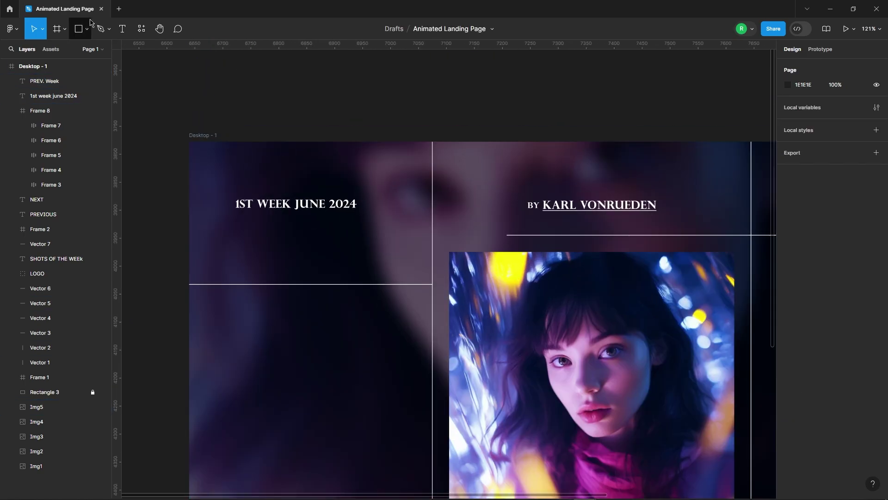
pyautogui.press('r')
pyautogui.moveTo(189, 141); pyautogui.dragTo(432, 284)
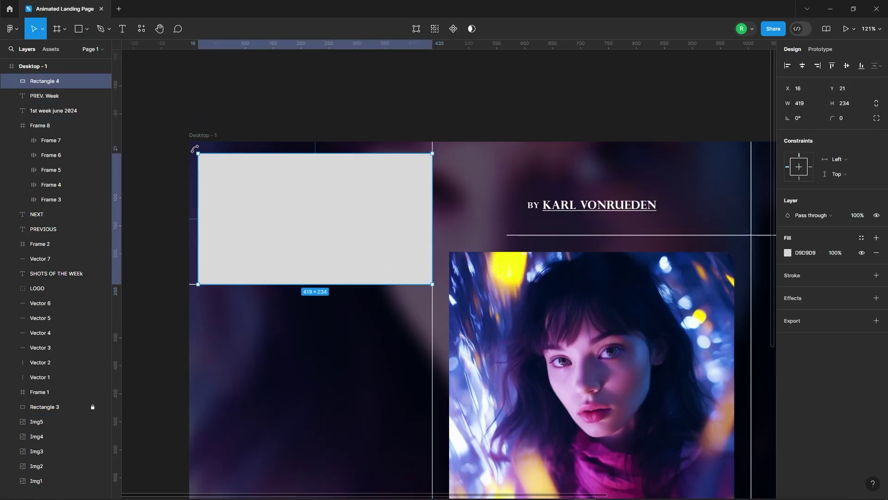
pyautogui.moveTo(50, 112); pyautogui.dragTo(55, 81)
pyautogui.keyDown('shift'); pyautogui.click(51, 96); pyautogui.keyUp('shift')
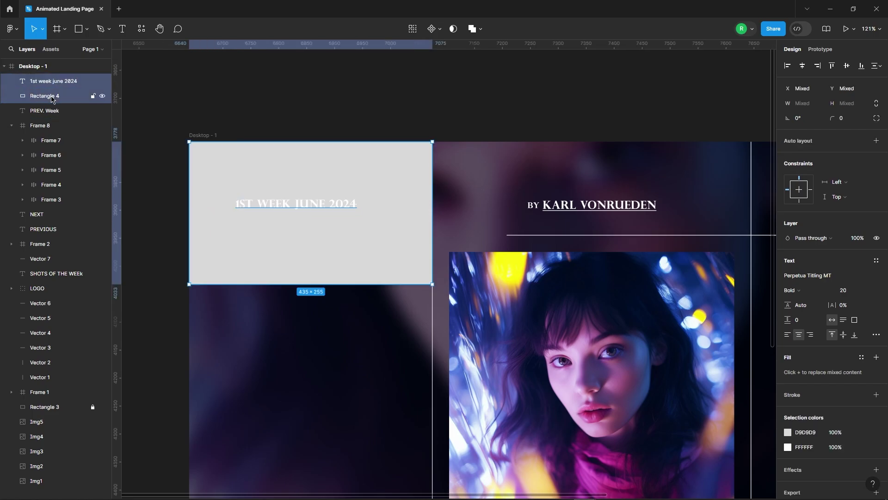
pyautogui.click(802, 65)
pyautogui.click(847, 65)
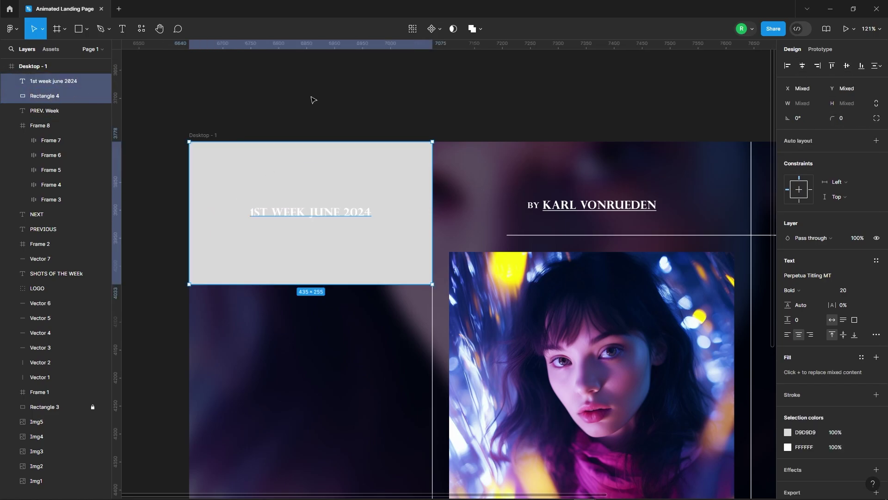
pyautogui.click(380, 197)
# Move the rectangle to the page's bottom-left and select it with PREV. WEEK.
pyautogui.scroll(-5, 379, 197)
pyautogui.moveTo(361, 126)
pyautogui.mouseDown()
pyautogui.moveTo(364, 271)
pyautogui.moveTo(382, 253)
pyautogui.mouseUp()
pyautogui.scroll(4, 364, 270)
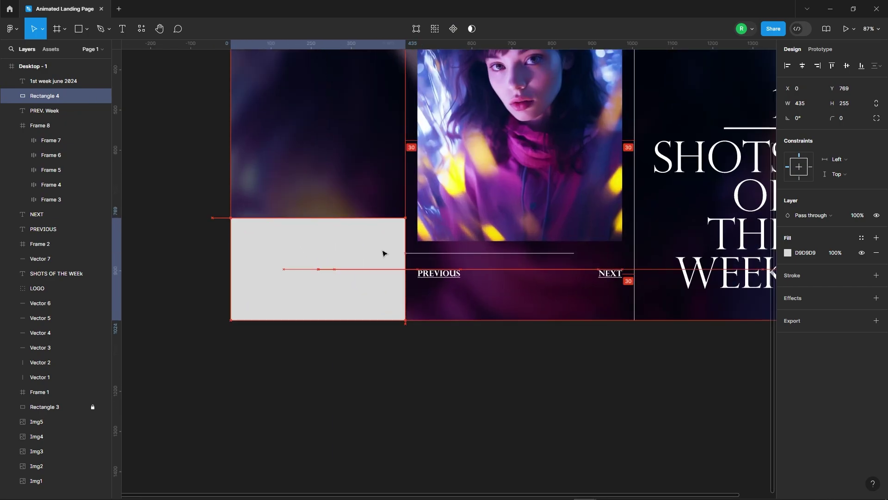
pyautogui.keyDown('shift'); pyautogui.click(44, 110); pyautogui.keyUp('shift')
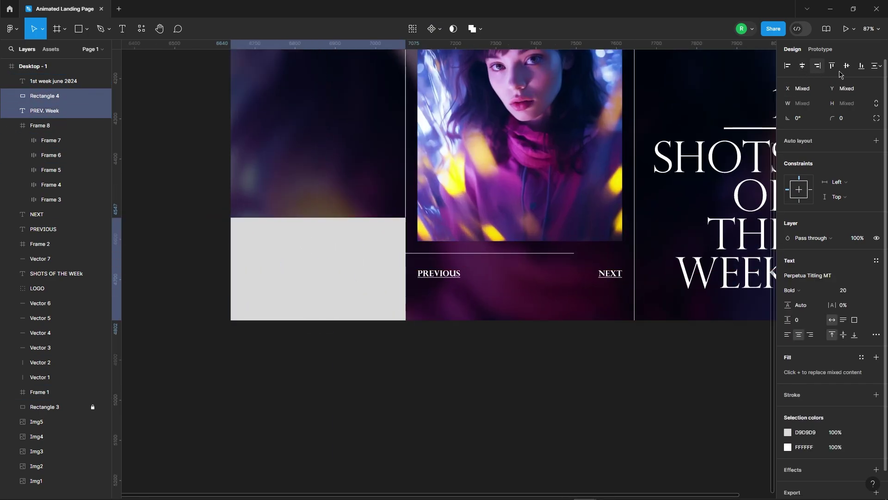
pyautogui.click(408, 371)
# Delete the grey placeholder rectangle covering PREV. WEEK.
pyautogui.click(369, 269)
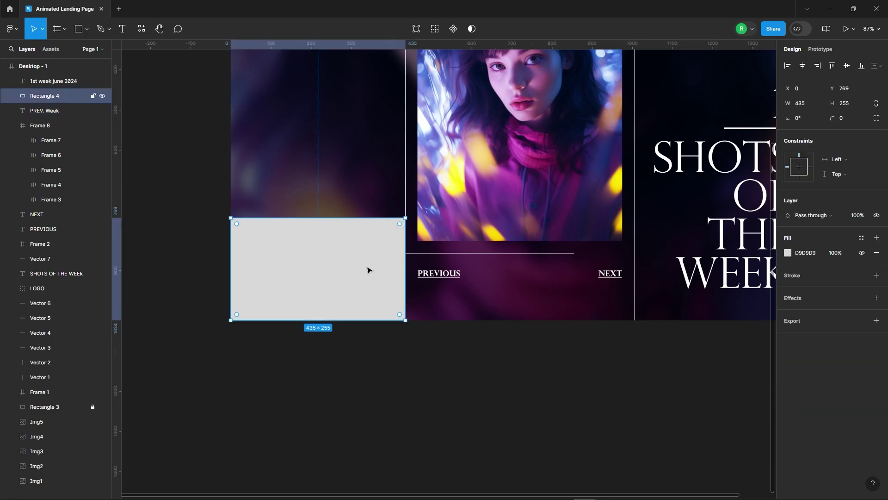
pyautogui.press('Delete')
pyautogui.click(320, 268)
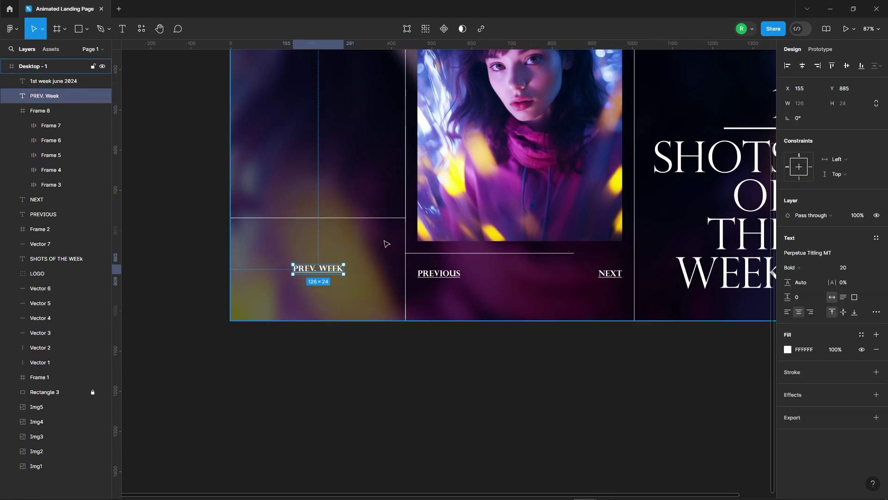
pyautogui.click(381, 339)
pyautogui.scroll(-3, 347, 407)
pyautogui.scroll(-2, 347, 407)
# Alt-drag a copy of the SHOTS OF THE WEEK heading right of the page.
pyautogui.click(325, 207)
pyautogui.scroll(4, 325, 207)
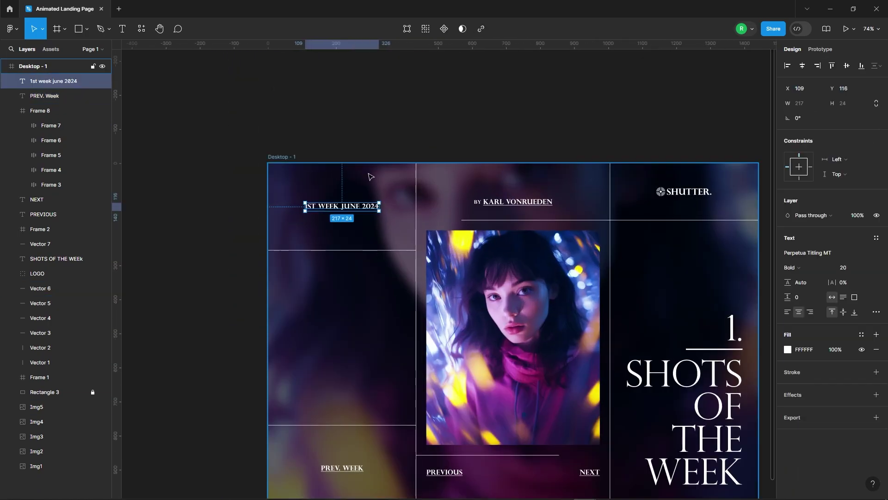
pyautogui.click(192, 139)
pyautogui.scroll(-3, 370, 144)
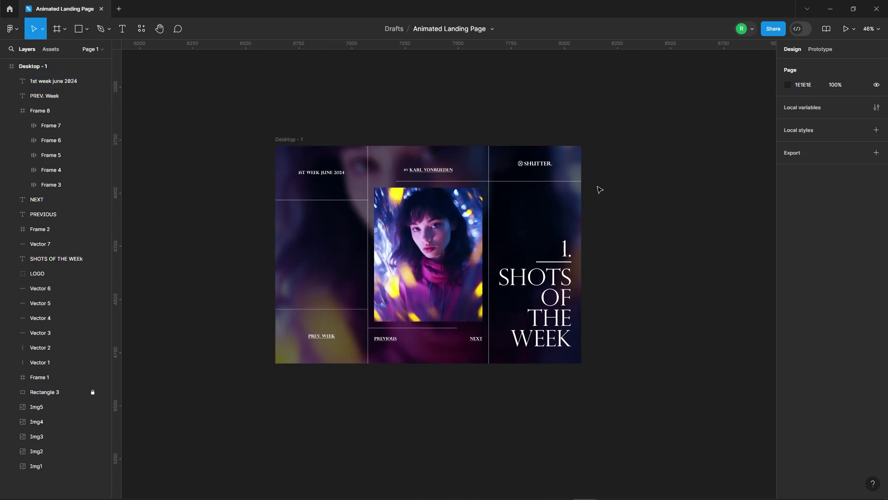
pyautogui.click(574, 314)
pyautogui.moveTo(574, 314); pyautogui.dragTo(706, 270)
# Retype the heading copy as NEXT WEEK CONTEST and centre-align it.
pyautogui.scroll(-2, 654, 284)
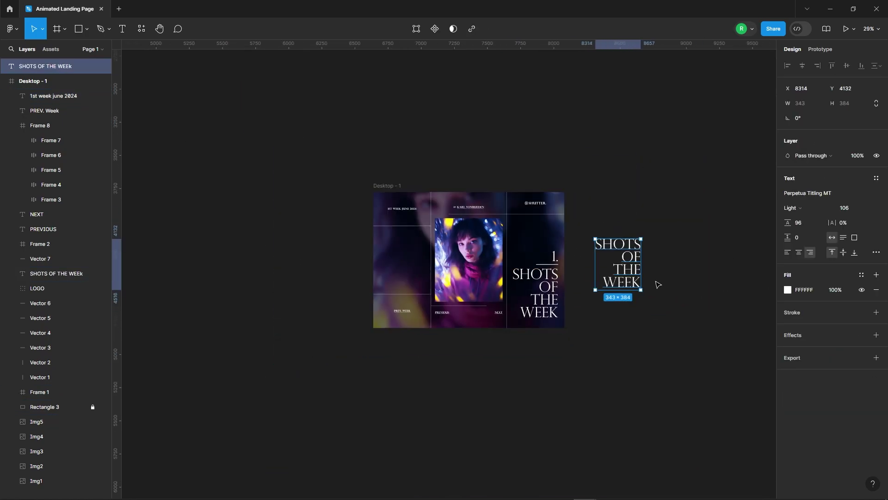
pyautogui.scroll(5, 592, 224)
pyautogui.doubleClick(592, 196)
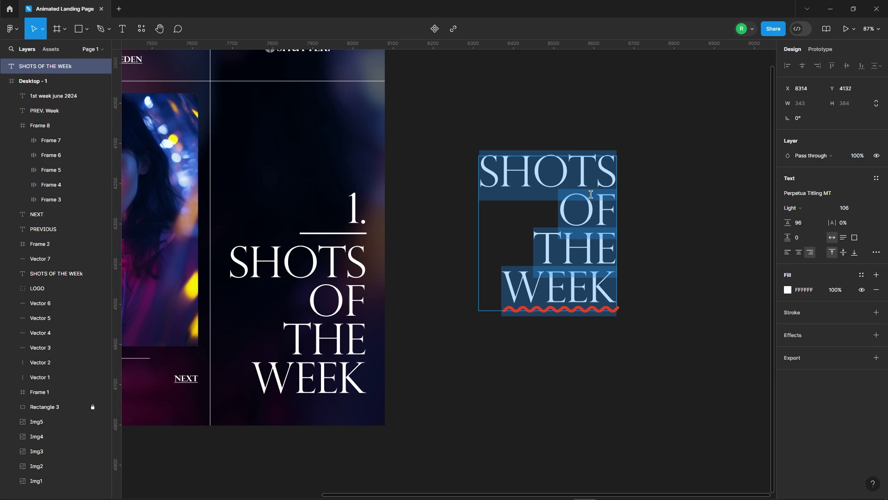
pyautogui.write('NEXT WEEK')
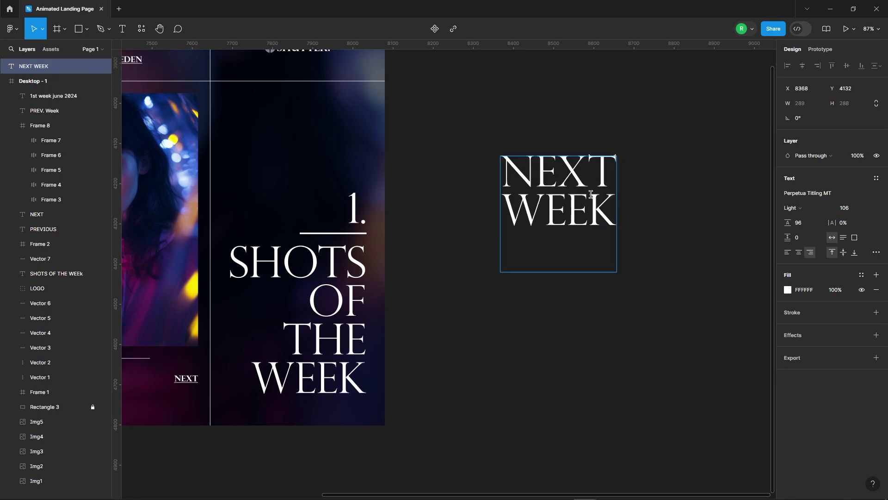
pyautogui.write(' CONTEST')
pyautogui.press('Escape')
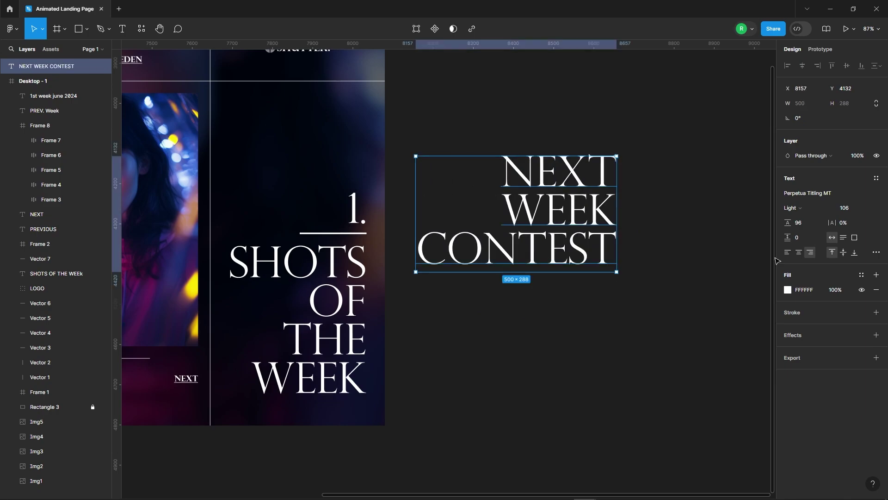
pyautogui.click(799, 252)
pyautogui.click(613, 123)
# Give NEXT WEEK CONTEST 80% opacity, font size 72 and line height 65.
pyautogui.scroll(-3, 634, 240)
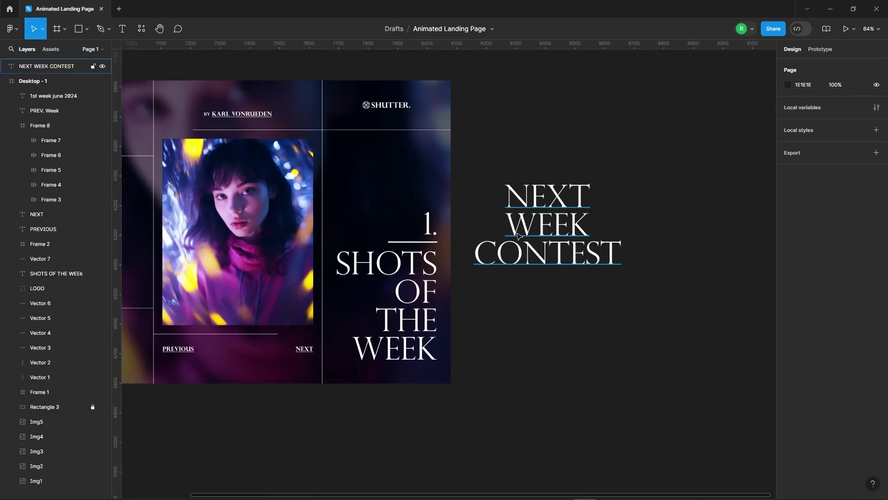
pyautogui.click(517, 234)
pyautogui.write('80')
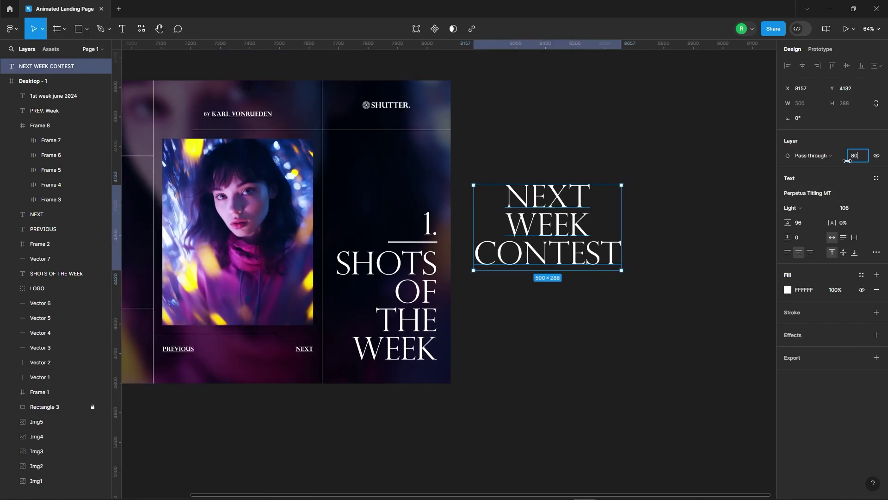
pyautogui.press('Return')
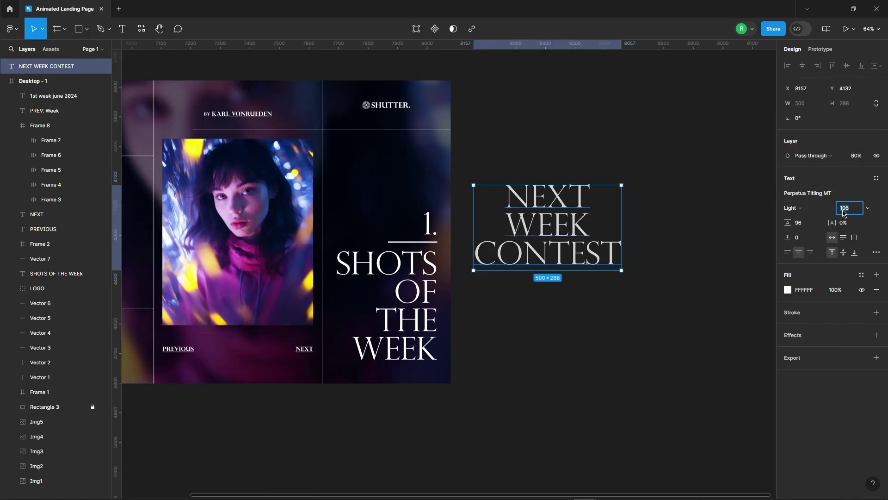
pyautogui.write('72')
pyautogui.scroll(5, 570, 245)
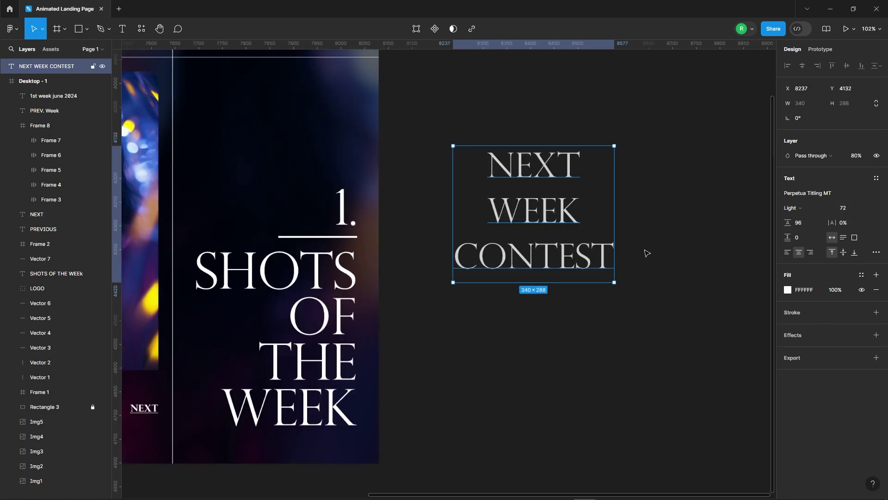
pyautogui.write('65')
pyautogui.press('Return')
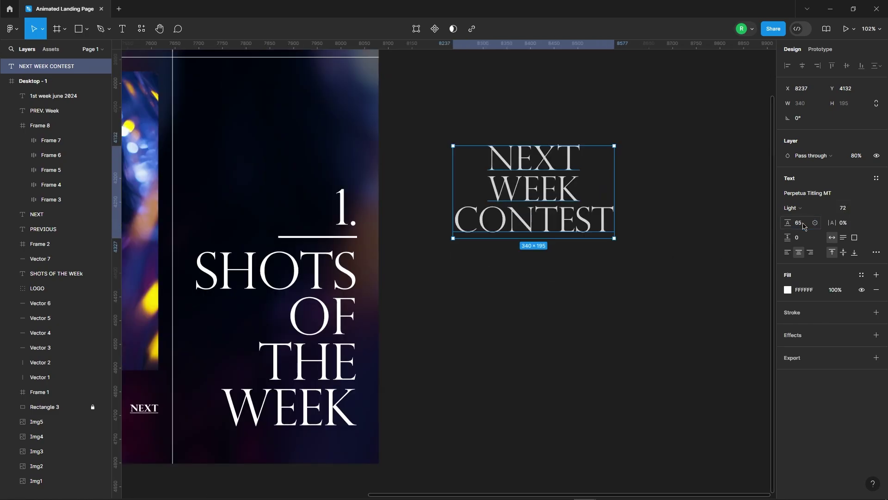
pyautogui.click(573, 306)
pyautogui.scroll(-5, 601, 296)
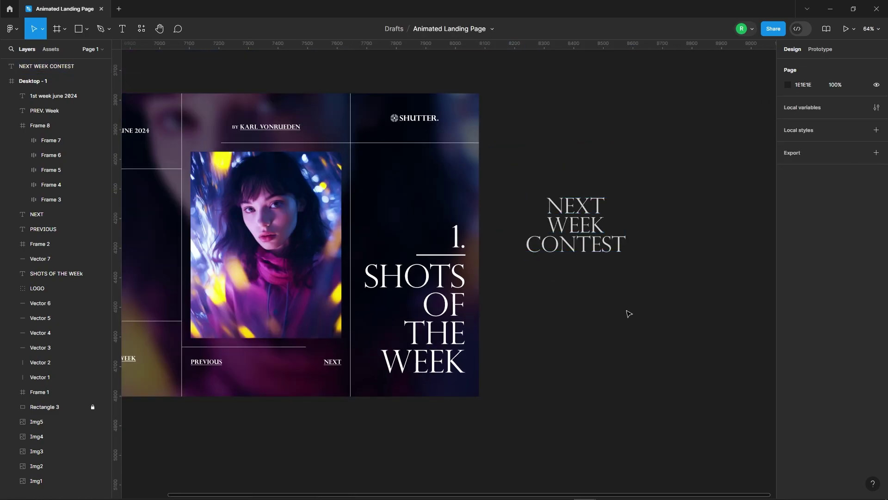
pyautogui.click(292, 357)
pyautogui.click(257, 348)
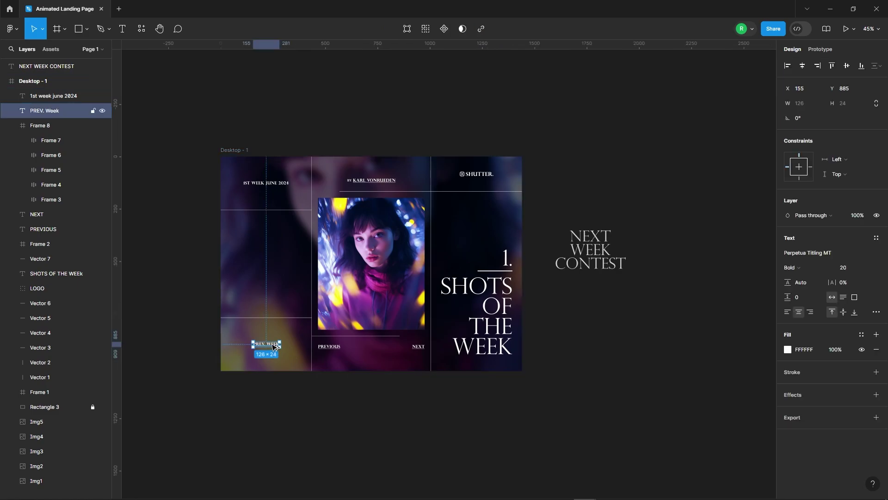
# Copy PREV. WEEK below the heading as JOIN NOW and auto-layout both with 20 gap.
pyautogui.keyDown('alt'); pyautogui.moveTo(274, 347); pyautogui.dragTo(596, 283); pyautogui.keyUp('alt')
pyautogui.scroll(5, 574, 283)
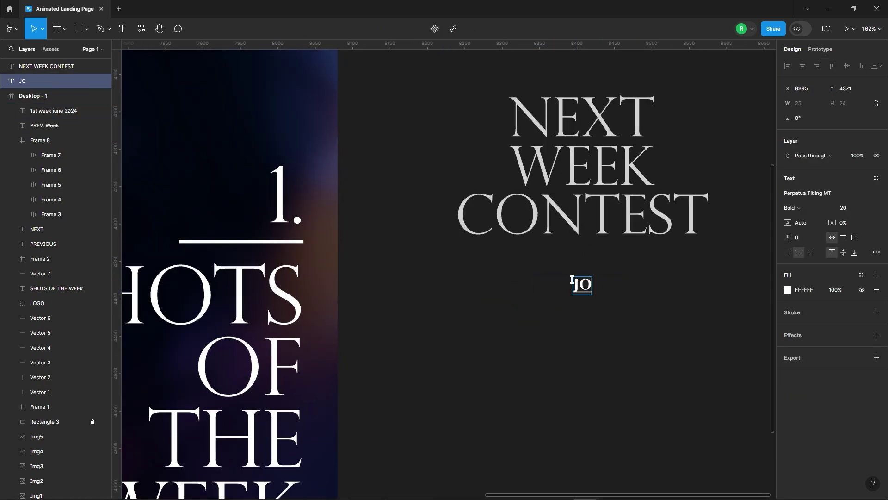
pyautogui.scroll(-3, 574, 363)
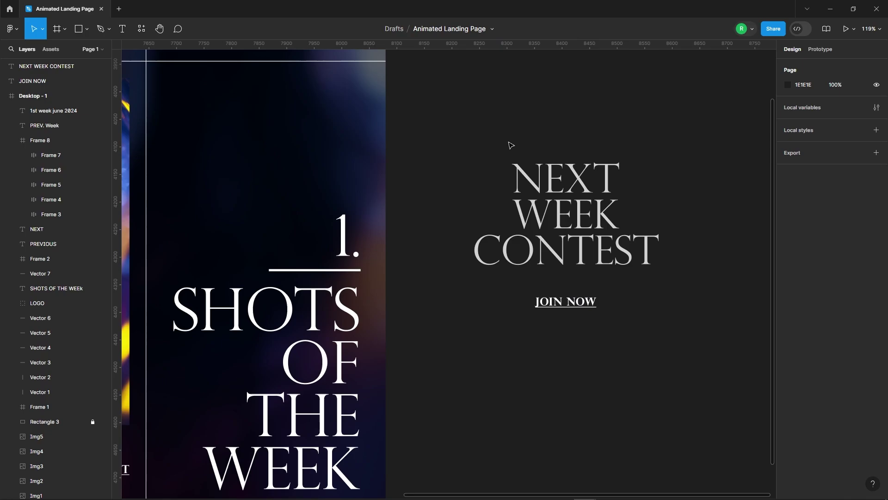
pyautogui.moveTo(510, 143); pyautogui.dragTo(627, 320)
pyautogui.rightClick(613, 209)
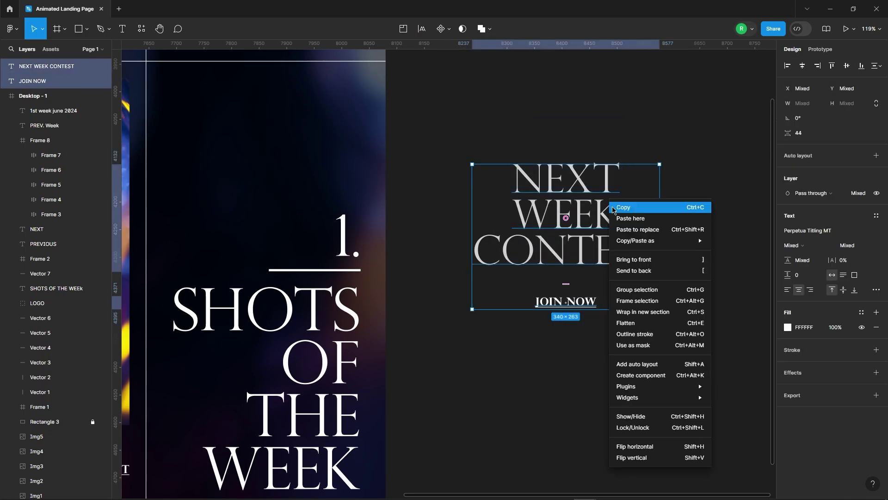
pyautogui.click(659, 364)
pyautogui.write('20')
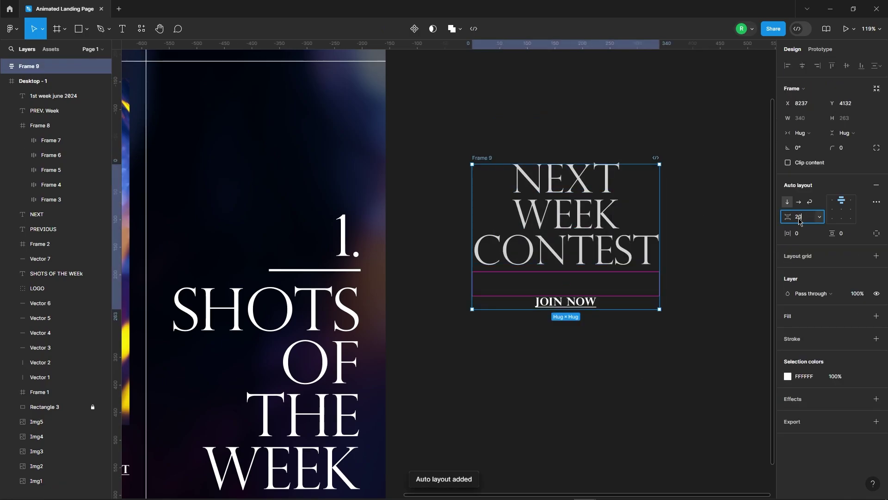
pyautogui.press('Return')
pyautogui.click(662, 366)
# Move the NEXT WEEK CONTEST stack into the page's left column.
pyautogui.scroll(-3, 647, 347)
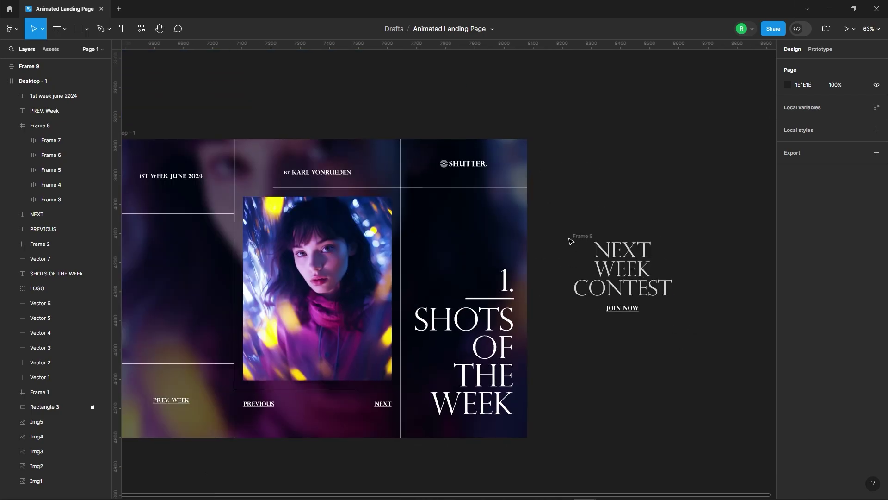
pyautogui.click(579, 238)
pyautogui.scroll(-2, 627, 228)
pyautogui.moveTo(626, 226); pyautogui.dragTo(345, 231)
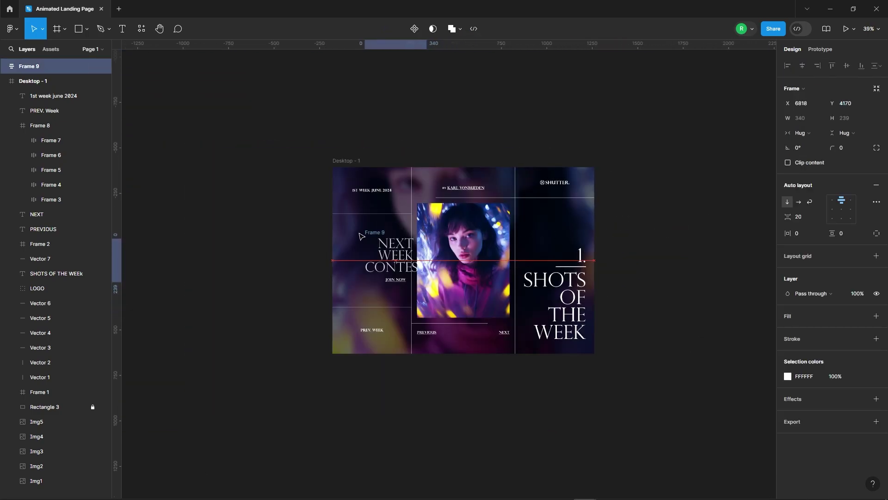
pyautogui.scroll(3, 347, 255)
pyautogui.moveTo(396, 261); pyautogui.dragTo(399, 273)
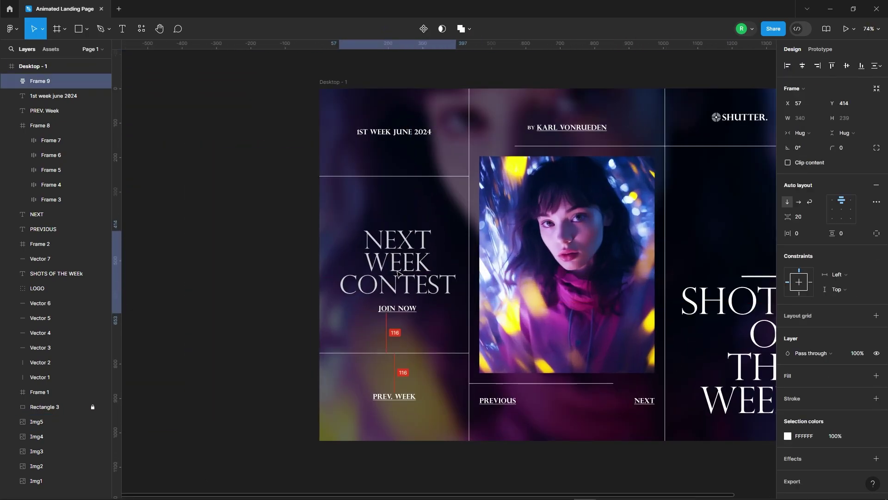
pyautogui.click(299, 238)
pyautogui.scroll(3, 379, 277)
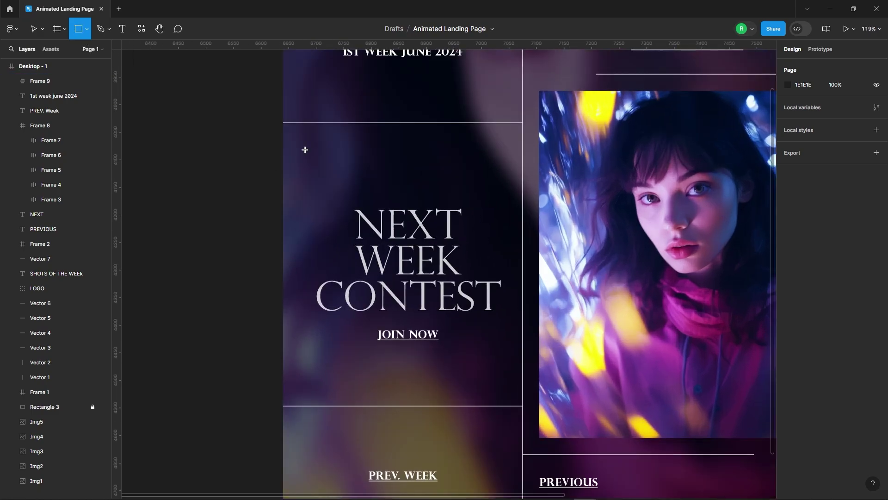
# Centre the stack in the left column's middle cell using a temporary rectangle, then delete it.
pyautogui.moveTo(301, 144); pyautogui.dragTo(523, 405)
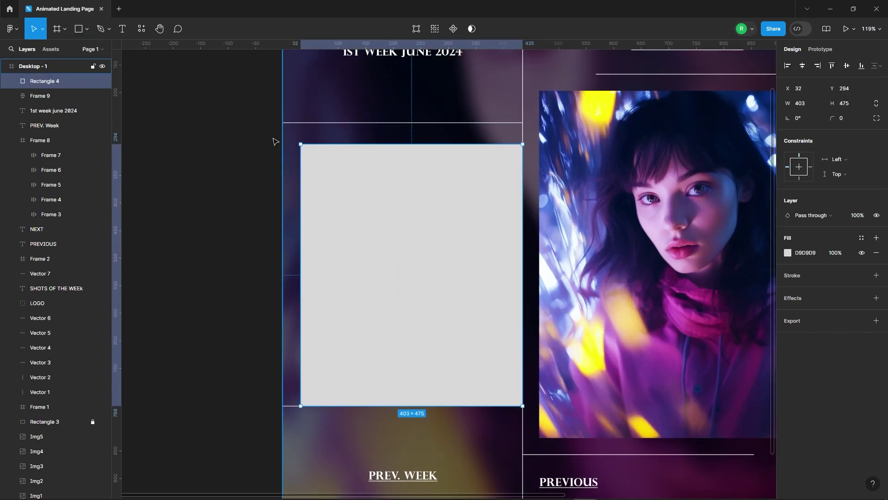
pyautogui.moveTo(299, 140); pyautogui.dragTo(282, 122)
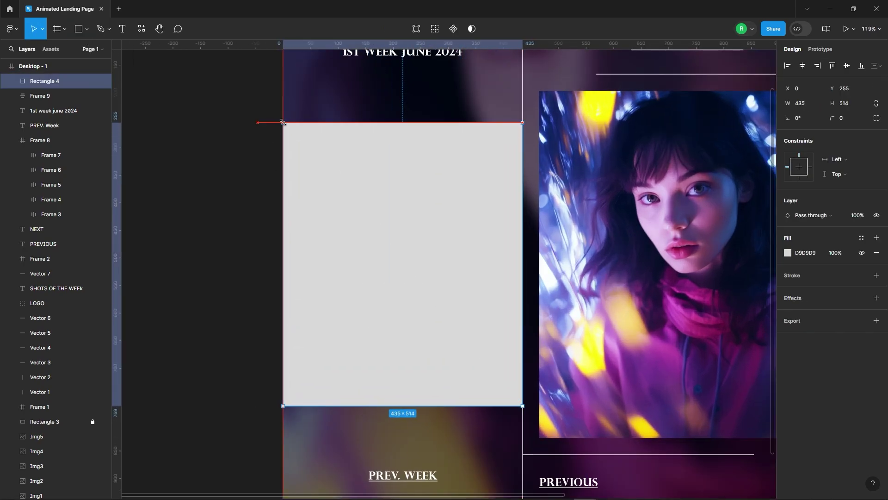
pyautogui.click(57, 97)
pyautogui.moveTo(58, 97); pyautogui.dragTo(57, 76)
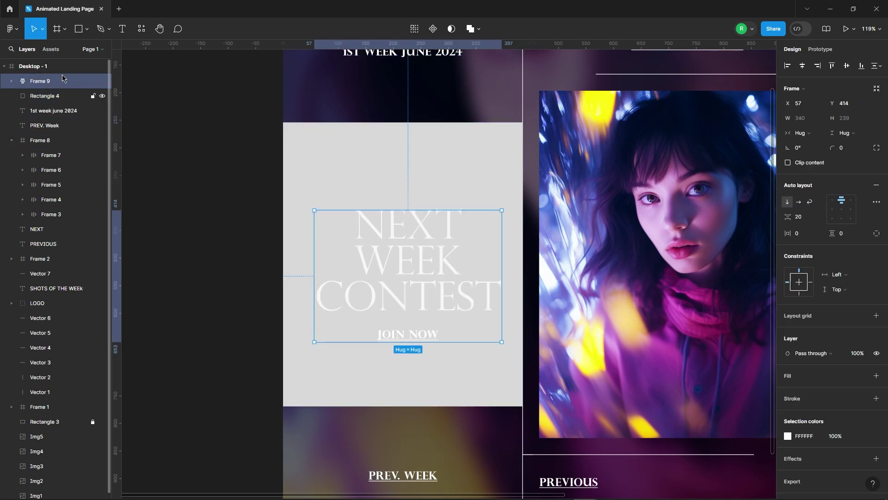
pyautogui.keyDown('shift'); pyautogui.click(51, 96); pyautogui.keyUp('shift')
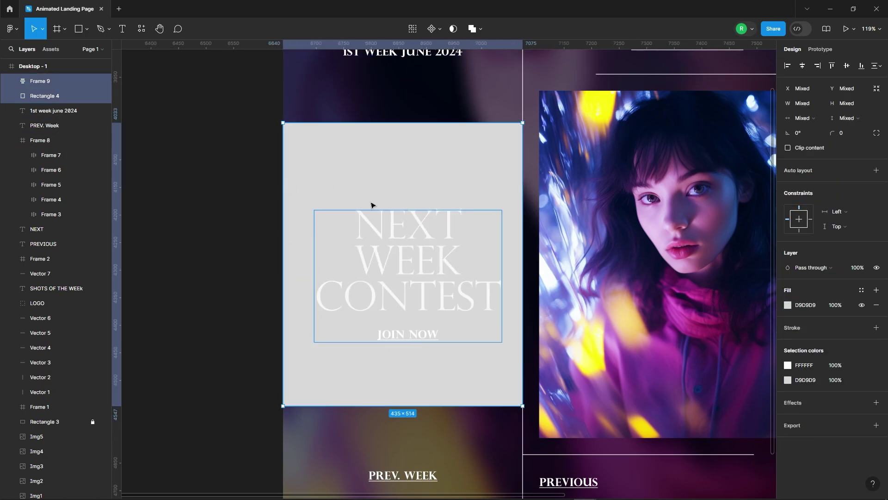
pyautogui.click(803, 66)
pyautogui.click(846, 66)
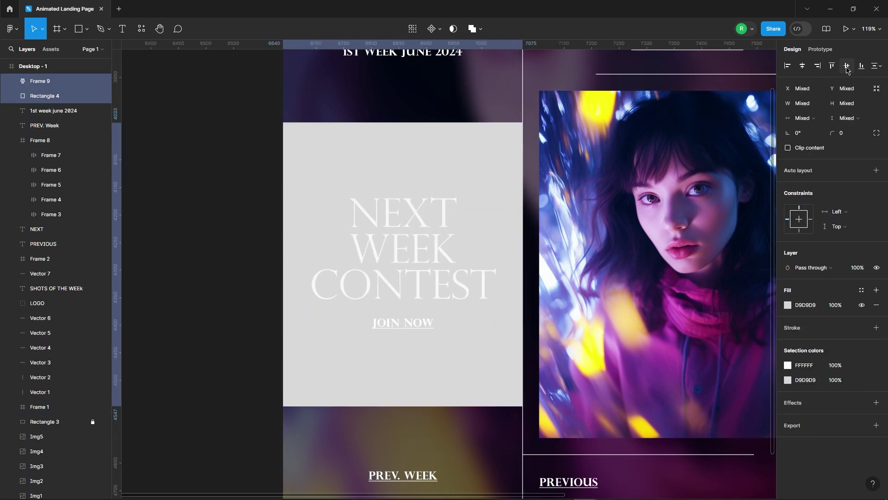
pyautogui.click(179, 133)
pyautogui.click(46, 96)
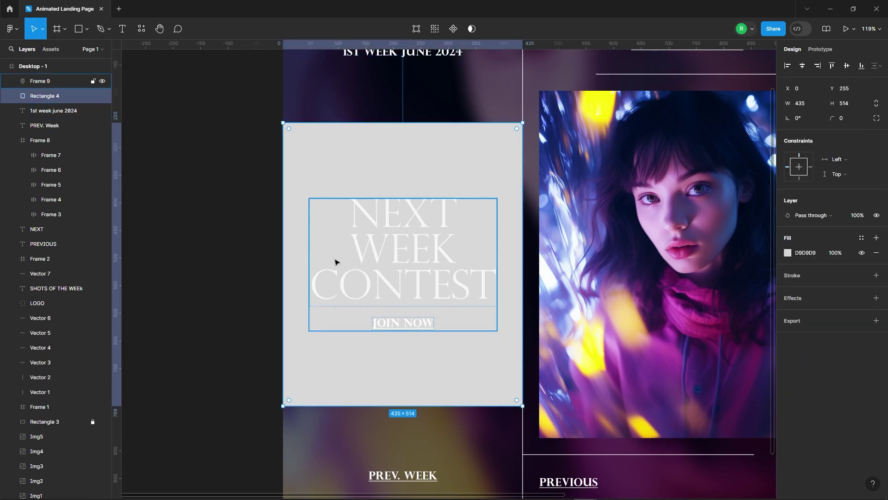
pyautogui.press('Delete')
pyautogui.scroll(-5, 222, 204)
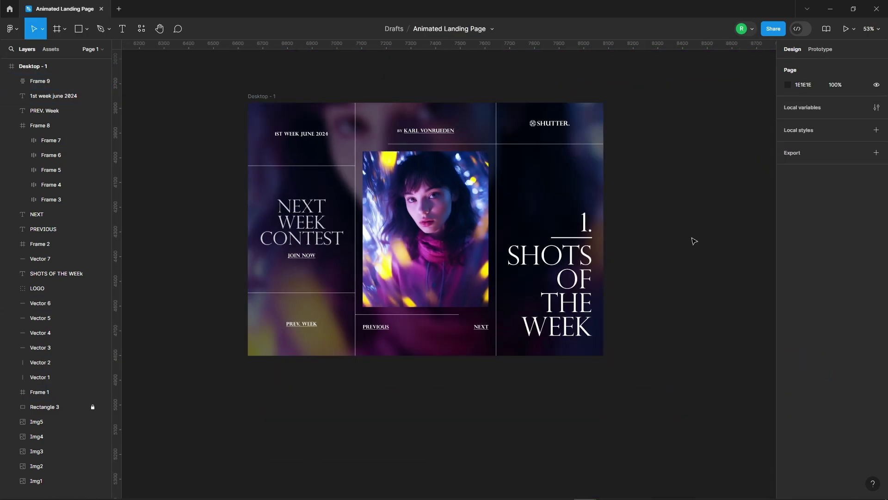
# Place a vertical guide on the centre photo's left edge and zoom in to check it.
pyautogui.scroll(2, 694, 240)
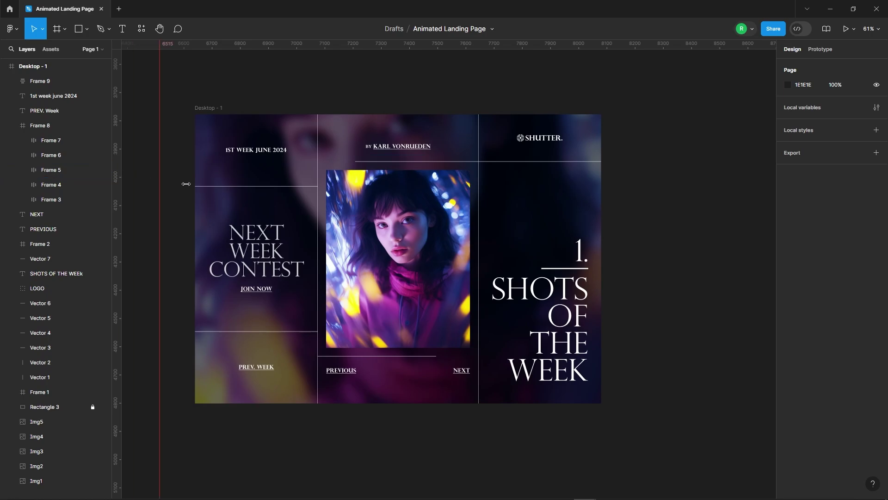
pyautogui.moveTo(186, 184); pyautogui.dragTo(332, 190)
pyautogui.scroll(2, 333, 192)
pyautogui.scroll(8, 332, 192)
pyautogui.scroll(2, 333, 192)
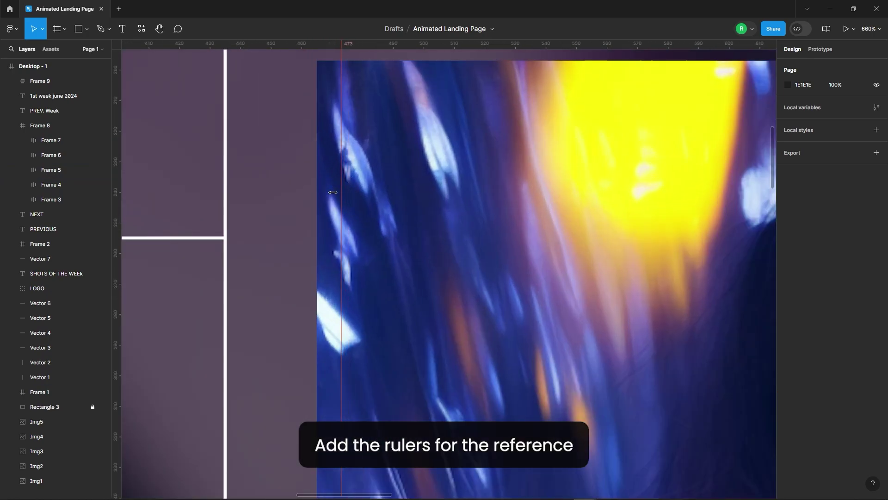
pyautogui.scroll(3, 372, 92)
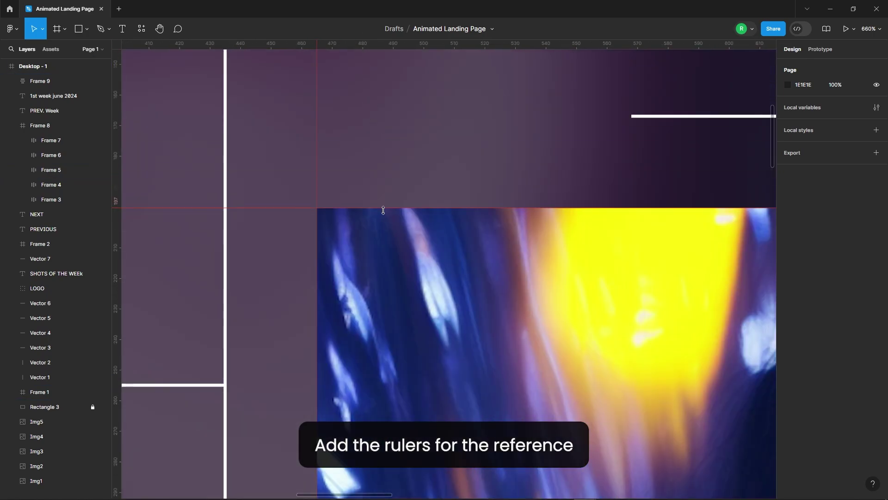
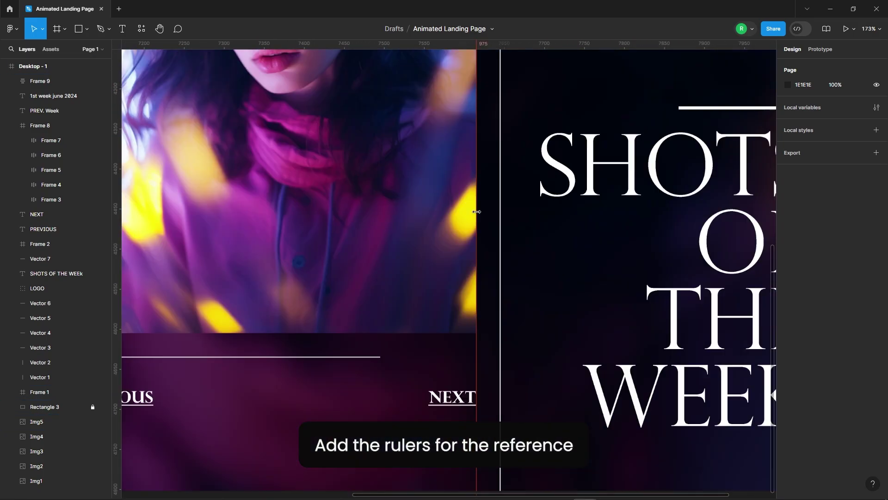
# Duplicate Desktop - 1 to its right to create Desktop - 2.
pyautogui.hotkey('shift', '1')
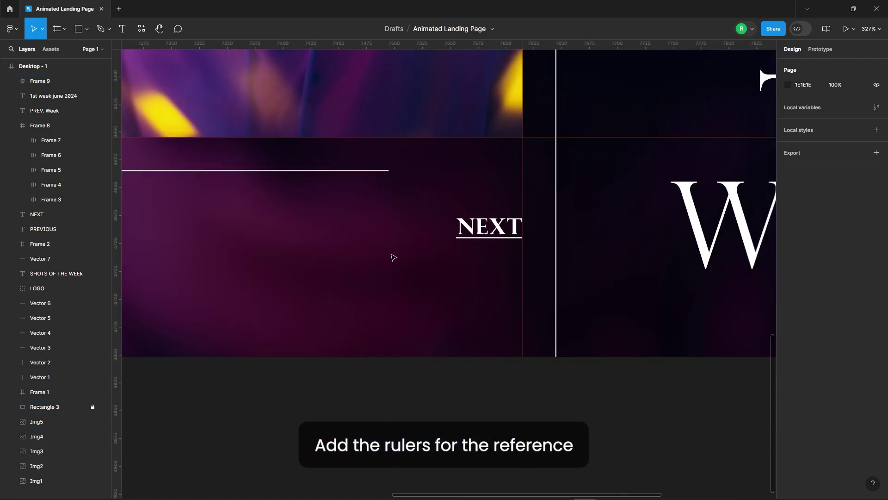
pyautogui.scroll(5, 482, 216)
pyautogui.scroll(10, 481, 215)
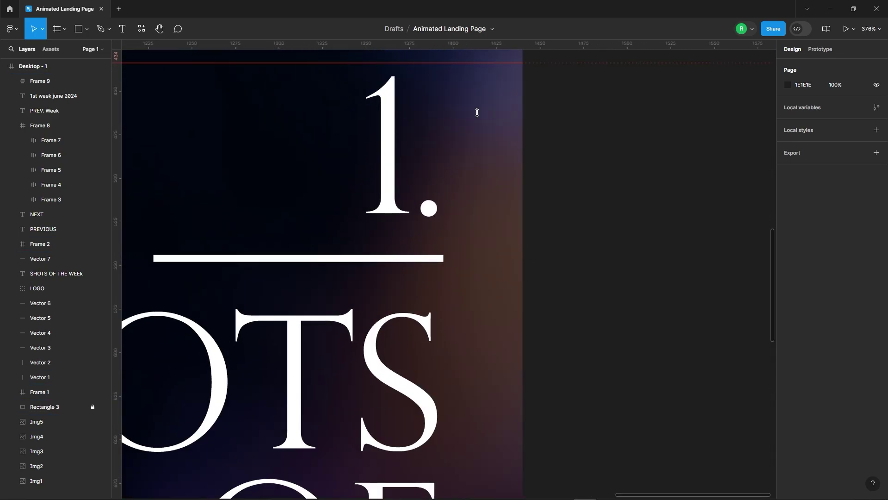
pyautogui.hotkey('shift', '1')
pyautogui.scroll(10, 541, 198)
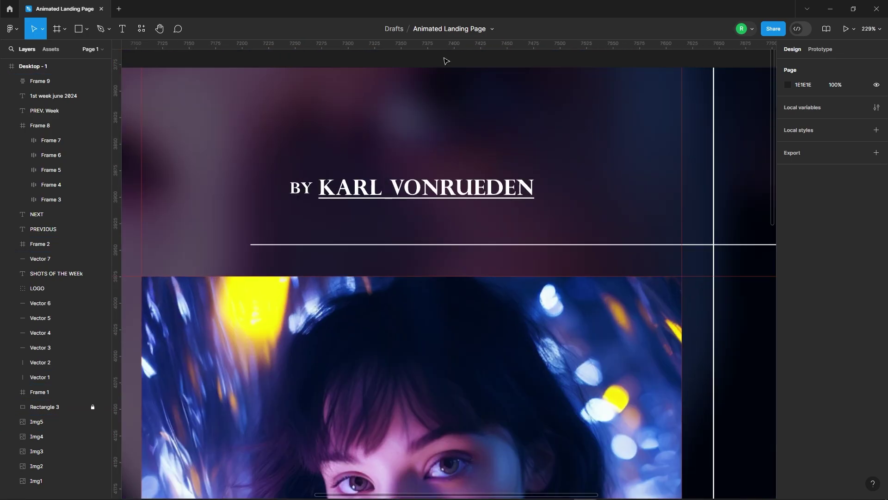
pyautogui.scroll(3, 542, 198)
pyautogui.scroll(4, 541, 198)
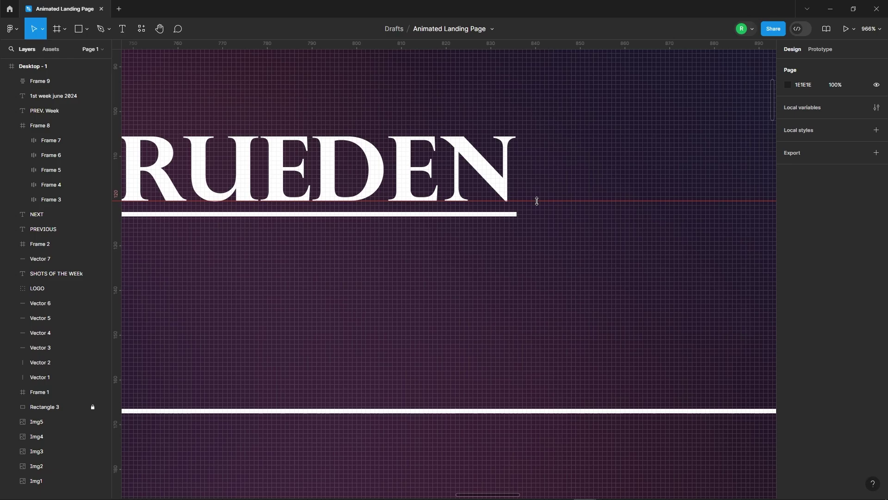
pyautogui.scroll(-5, 536, 201)
pyautogui.scroll(-10, 569, 214)
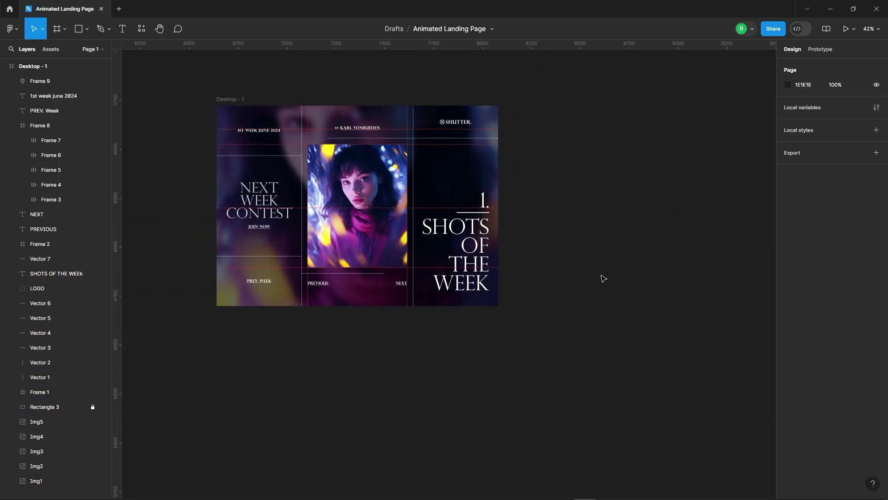
pyautogui.click(220, 99)
pyautogui.scroll(-2, 167, 235)
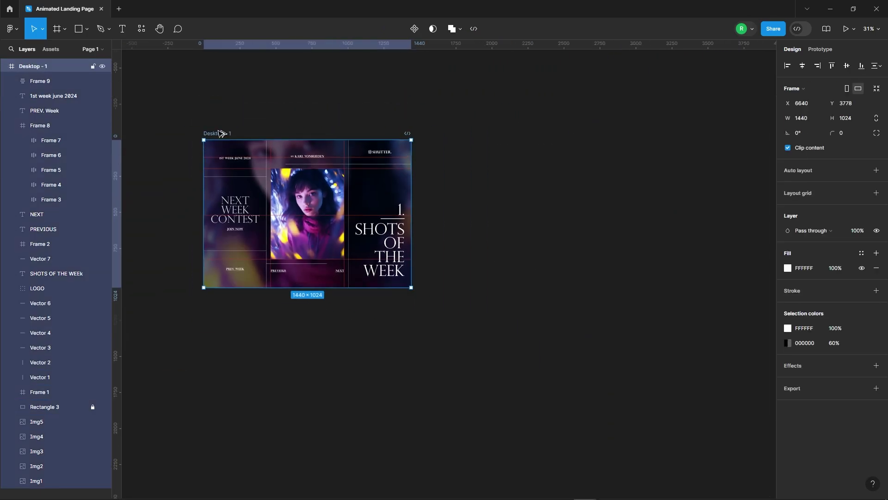
pyautogui.moveTo(221, 134); pyautogui.dragTo(456, 147)
pyautogui.click(734, 266)
# In Desktop - 2, set Img1 background opacity to 0% and Img2 to 100%.
pyautogui.scroll(2, 648, 190)
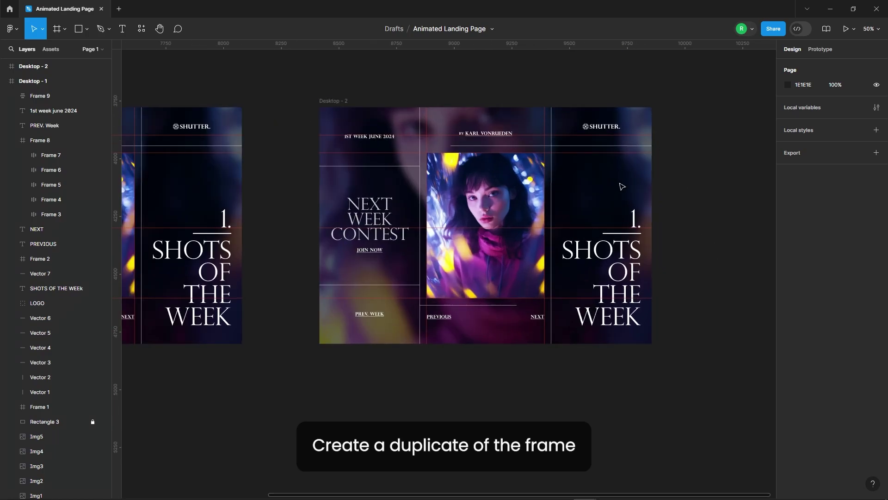
pyautogui.click(618, 185)
pyautogui.scroll(-5, 55, 291)
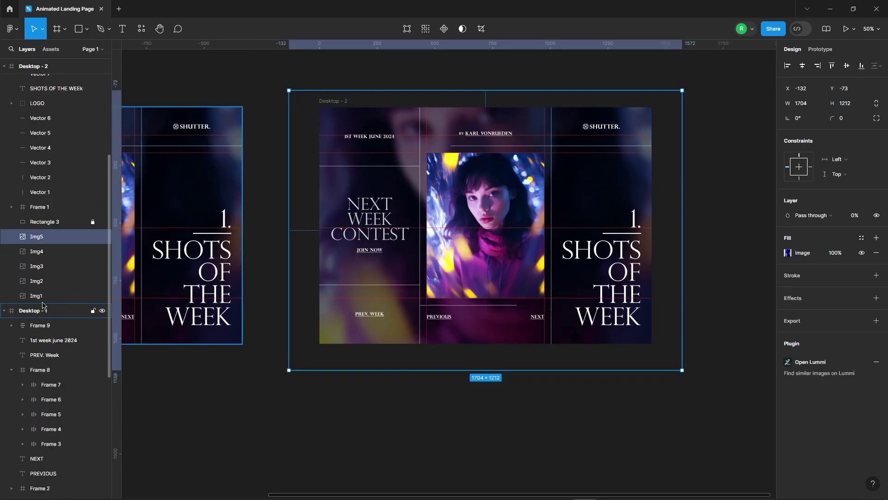
pyautogui.click(45, 296)
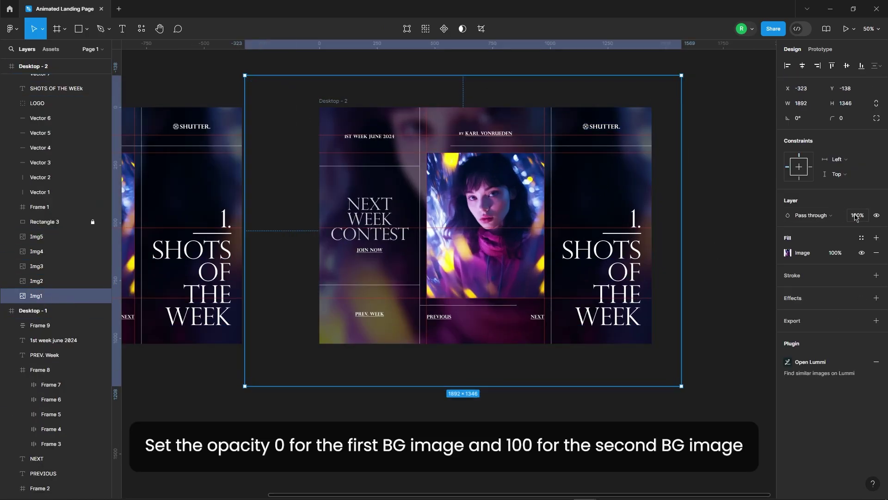
pyautogui.press('Return')
pyautogui.hotkey('shift', 'Tab')
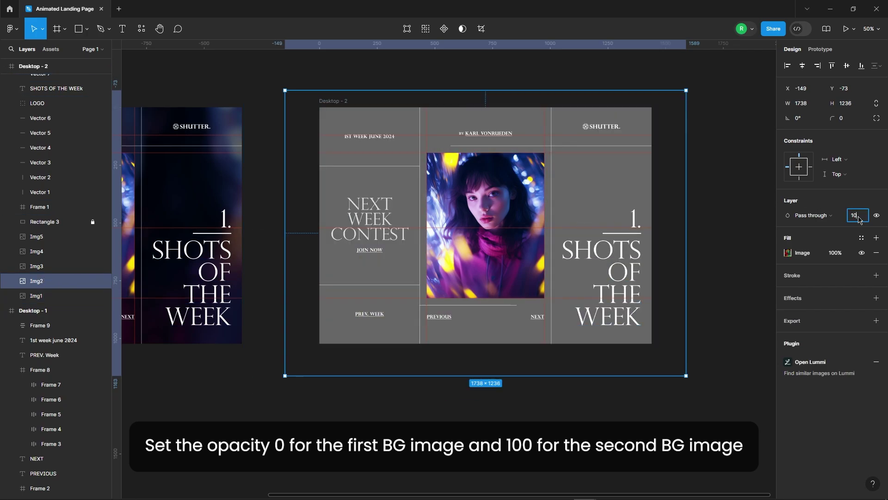
pyautogui.write('0')
pyautogui.press('Return')
# In Frame 1, set photo layer 1 to 50% opacity and centre photo layer 2 horizontally.
pyautogui.click(507, 221)
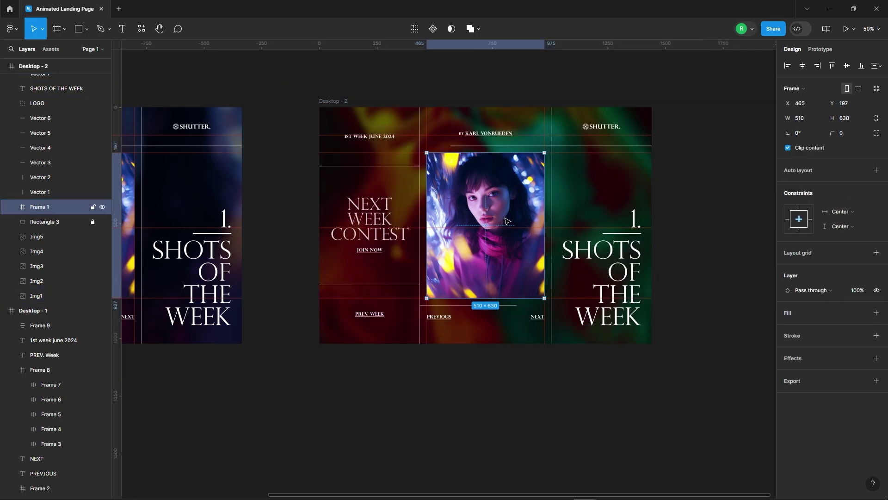
pyautogui.click(11, 207)
pyautogui.click(44, 283)
pyautogui.write('5')
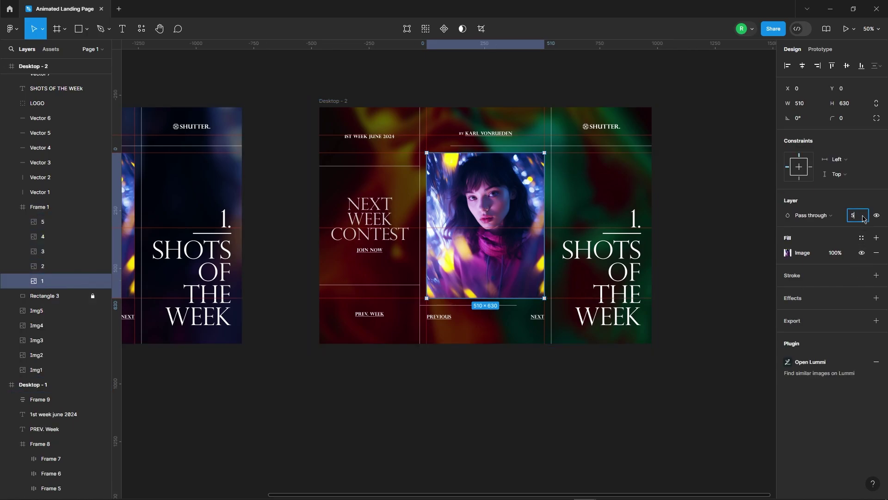
pyautogui.write('0')
pyautogui.press('Return')
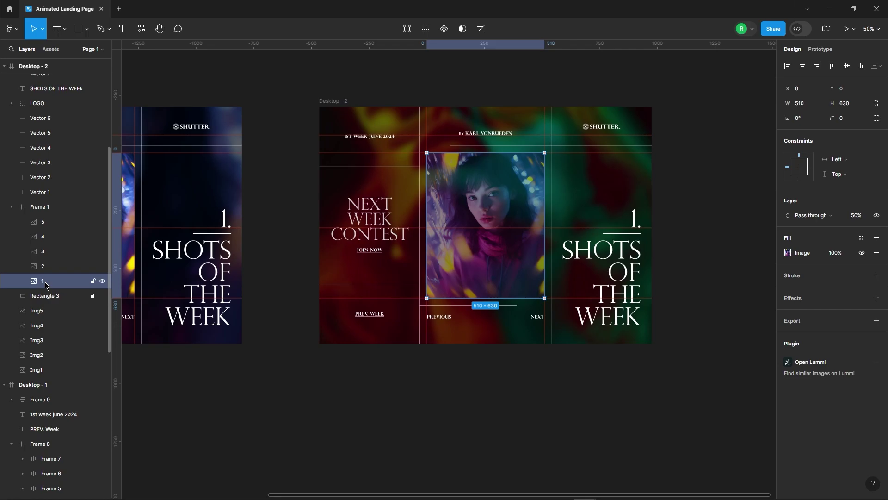
pyautogui.click(55, 266)
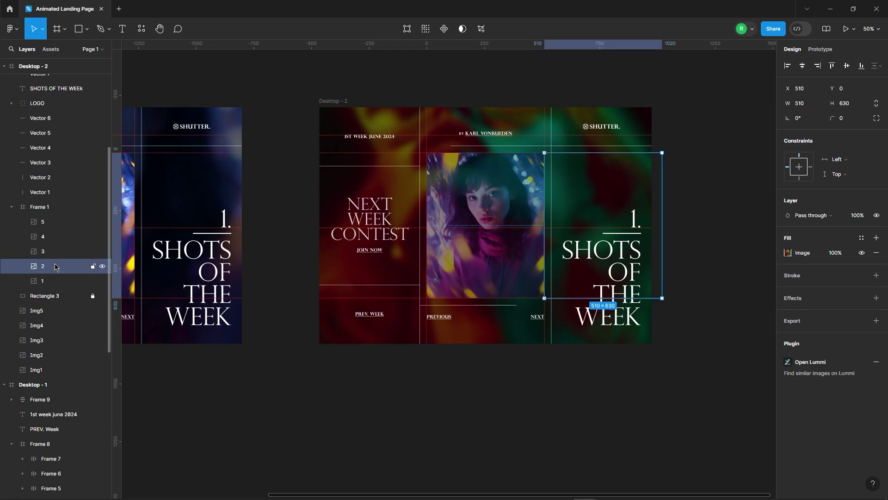
pyautogui.click(802, 66)
pyautogui.click(686, 193)
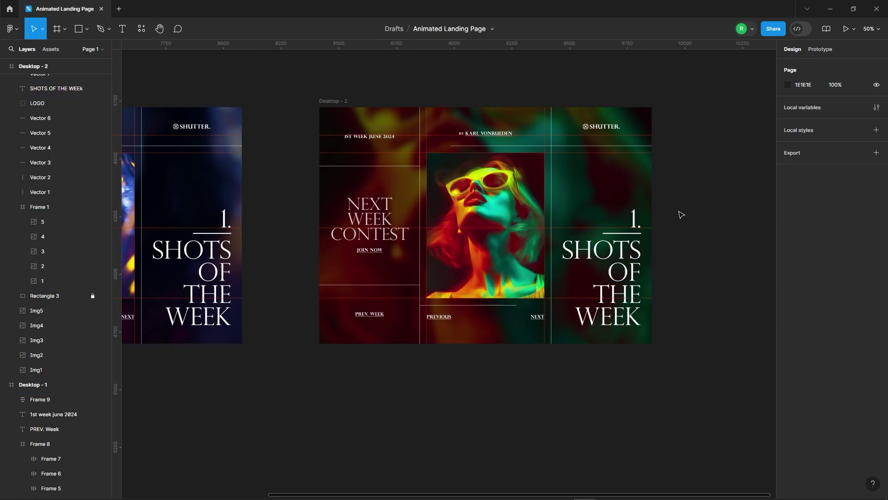
pyautogui.scroll(5, 681, 214)
# Select number layers 5. through 1. in Frame 2 and nudge them up until 2. shows.
pyautogui.click(535, 229)
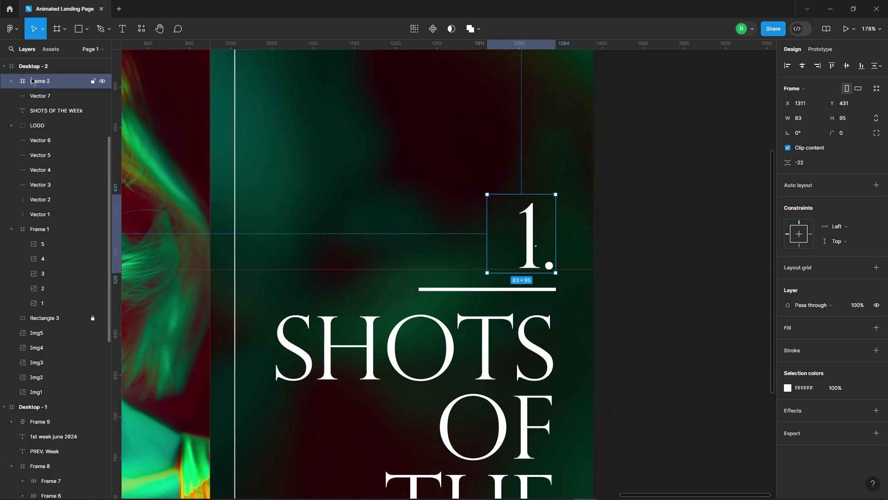
pyautogui.click(12, 81)
pyautogui.click(61, 95)
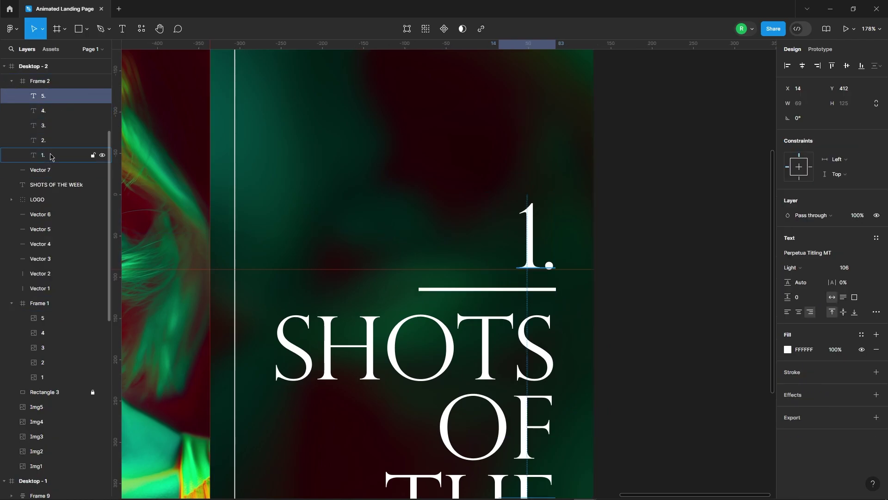
pyautogui.keyDown('shift'); pyautogui.click(51, 156); pyautogui.keyUp('shift')
pyautogui.scroll(2, 507, 228)
pyautogui.hotkey('shift', 'Up')
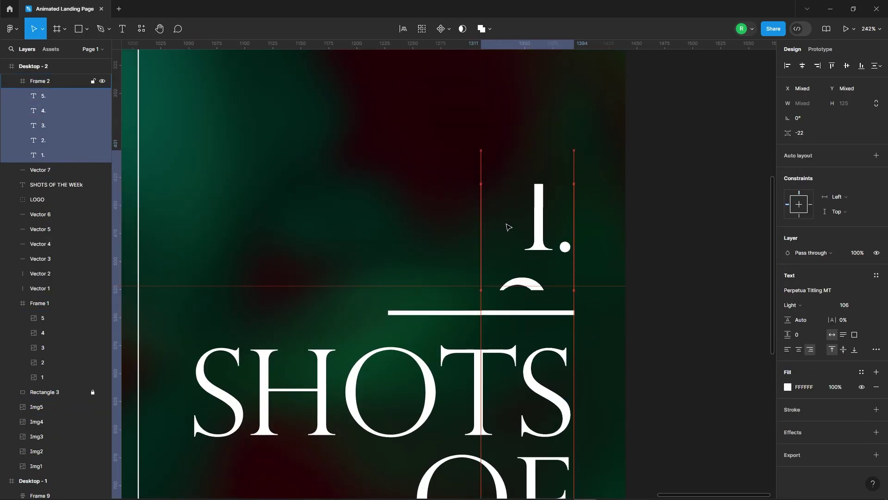
pyautogui.hotkey('shift', 'Up')
pyautogui.hotkey('shift', 'Up')
pyautogui.hotkey('shift', 'Up')
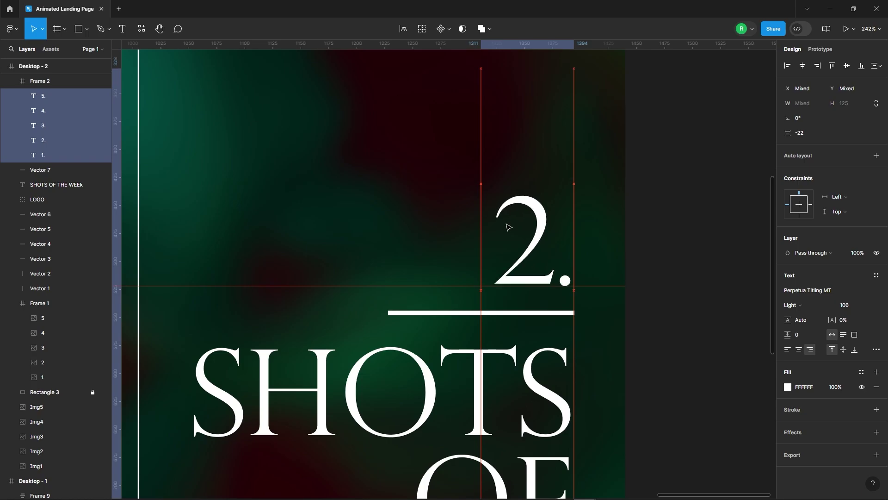
pyautogui.scroll(5, 578, 272)
pyautogui.scroll(3, 601, 301)
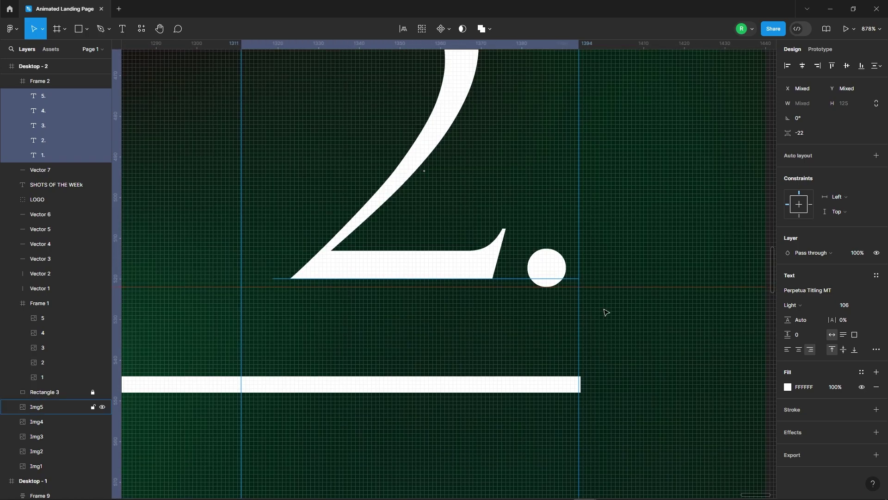
pyautogui.scroll(-8, 604, 311)
pyautogui.scroll(-4, 611, 247)
pyautogui.click(610, 246)
pyautogui.scroll(-5, 611, 247)
pyautogui.scroll(3, 494, 174)
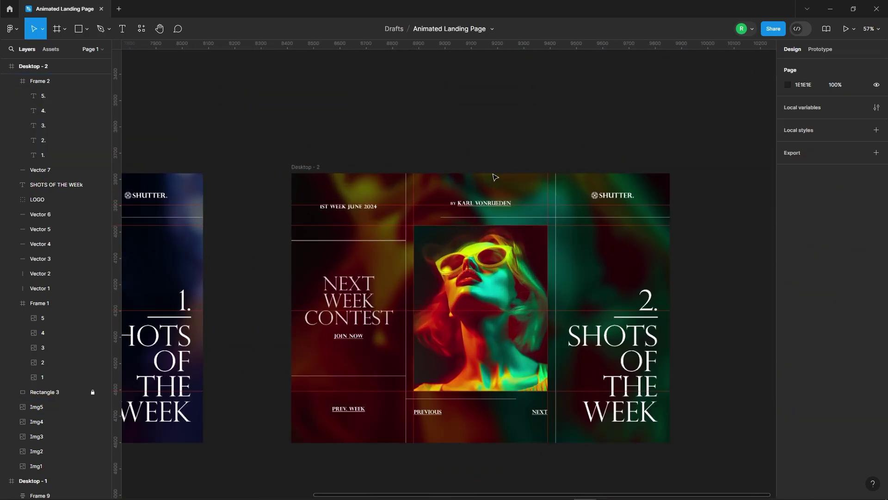
pyautogui.scroll(3, 486, 224)
pyautogui.scroll(2, 486, 212)
pyautogui.scroll(3, 486, 211)
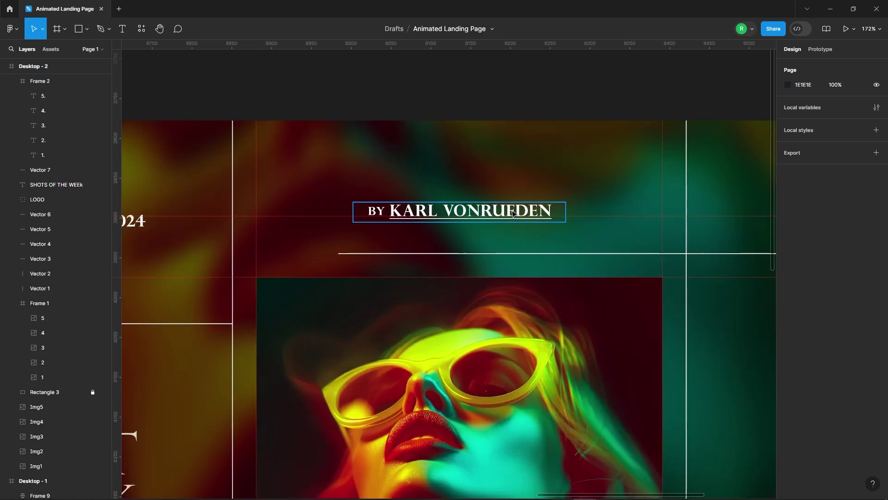
# Select credit frames 7 through 3 in Frame 8 and drag them up to show the second name.
pyautogui.click(513, 213)
pyautogui.click(51, 155)
pyautogui.keyDown('shift'); pyautogui.click(51, 95); pyautogui.keyUp('shift')
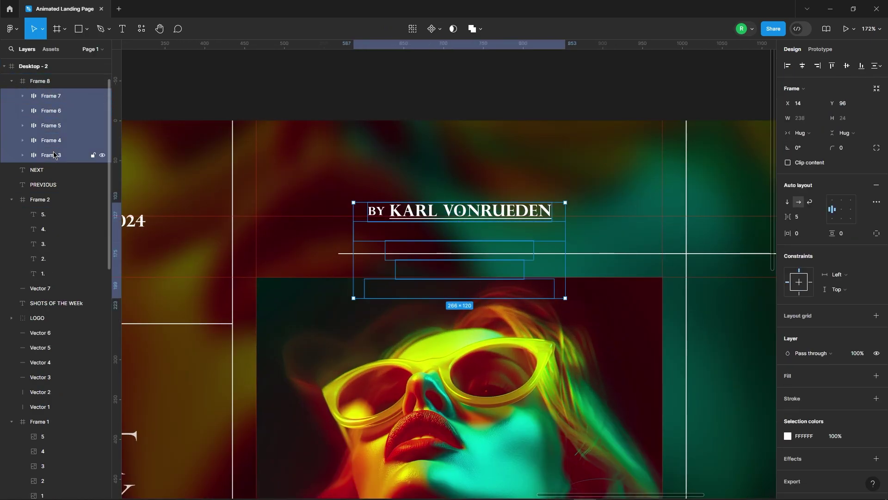
pyautogui.moveTo(551, 205); pyautogui.dragTo(554, 209)
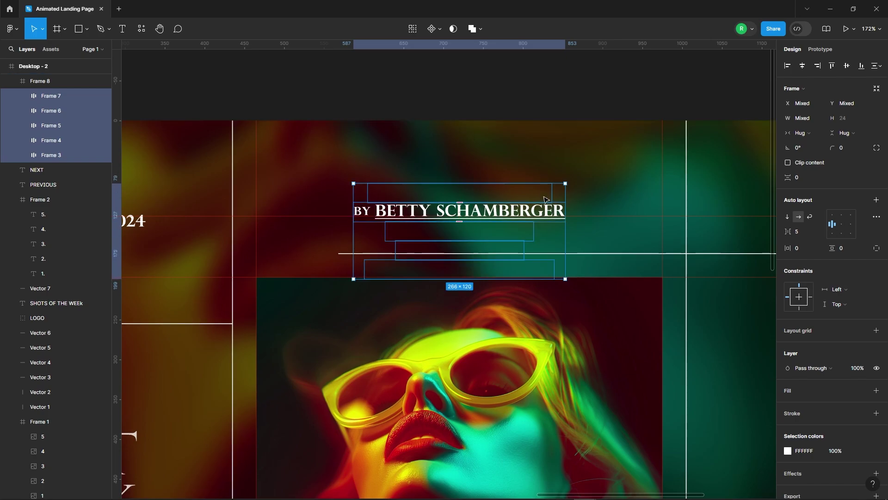
pyautogui.hotkey('shift', '2')
pyautogui.scroll(3, 360, 204)
pyautogui.scroll(-10, 366, 198)
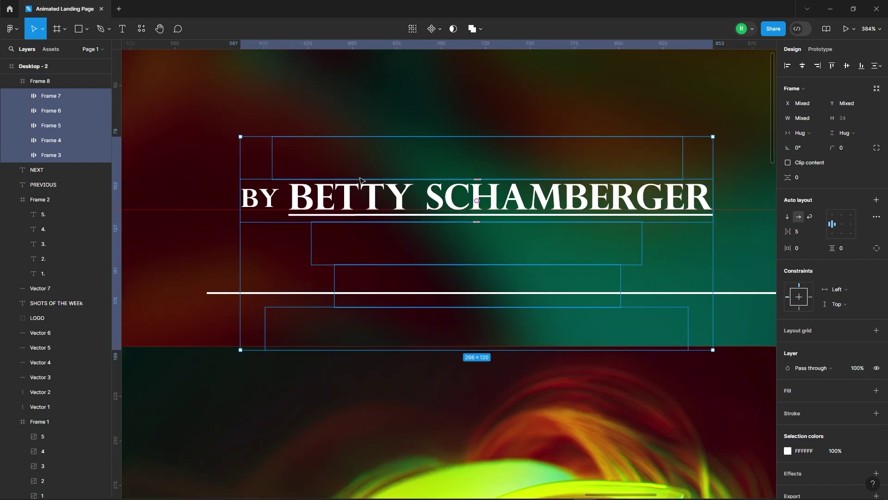
pyautogui.click(532, 97)
pyautogui.scroll(-5, 550, 95)
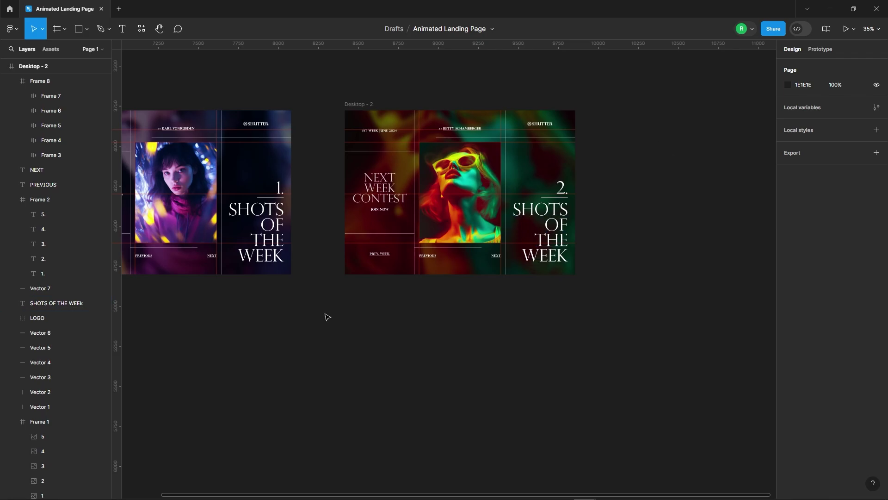
pyautogui.scroll(-2, 327, 317)
pyautogui.scroll(2, 525, 238)
# Duplicate Desktop - 2 as Desktop - 3.
pyautogui.click(204, 143)
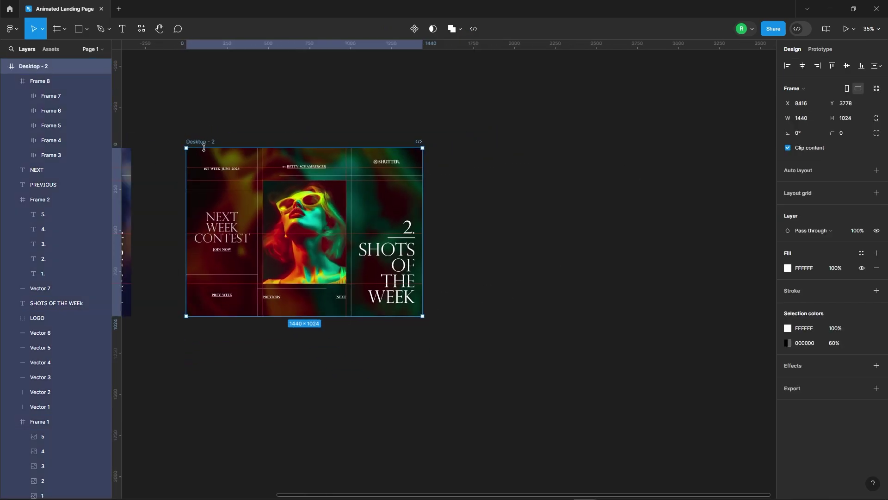
pyautogui.hotkey('ctrl', 'd')
pyautogui.scroll(3, 604, 206)
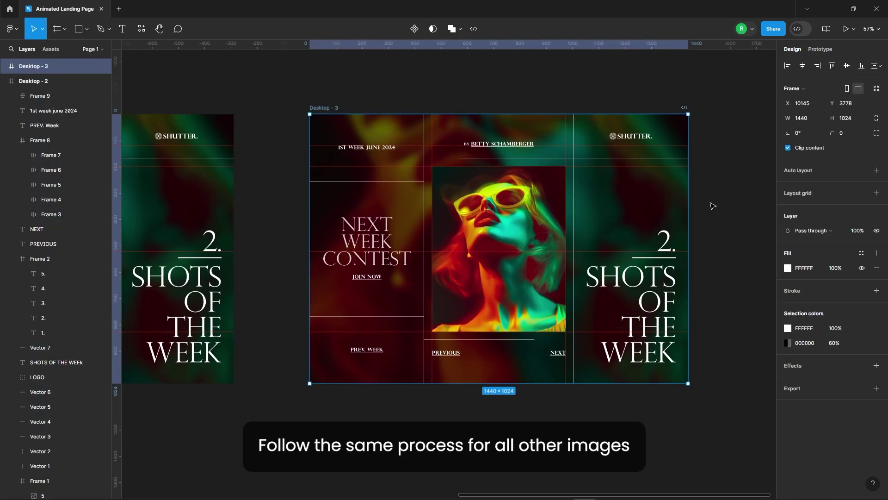
# In Desktop - 3, set Img2 background opacity to 0% and Img3 to 100%.
pyautogui.click(604, 206)
pyautogui.click(4, 66)
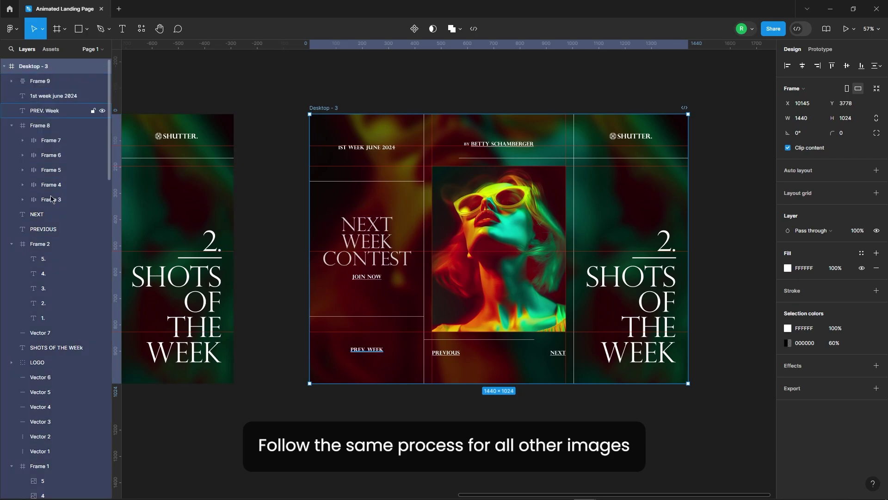
pyautogui.scroll(-4, 51, 277)
pyautogui.scroll(-3, 51, 287)
pyautogui.click(51, 292)
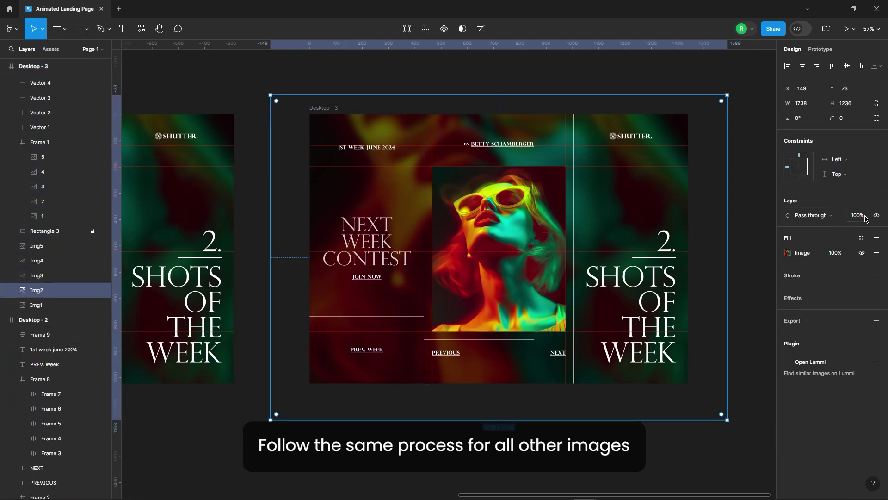
pyautogui.write('0')
pyautogui.press('Return')
pyautogui.hotkey('shift', 'Tab')
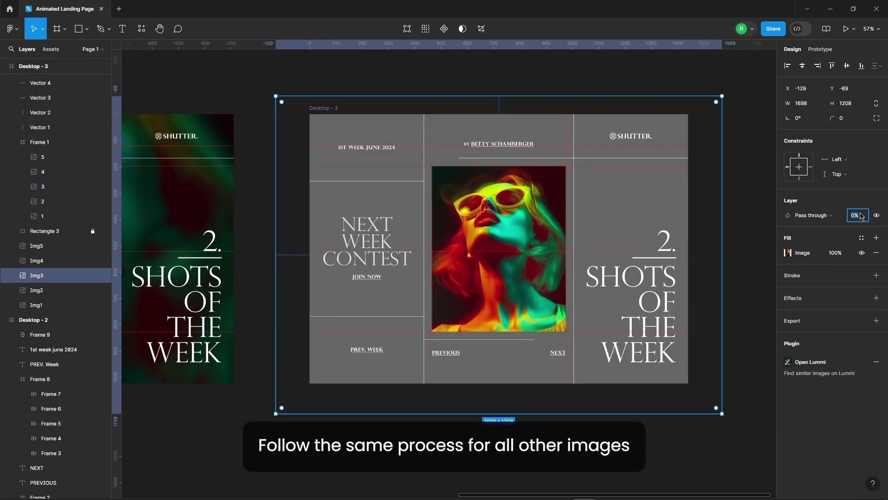
pyautogui.write('100')
pyautogui.press('Return')
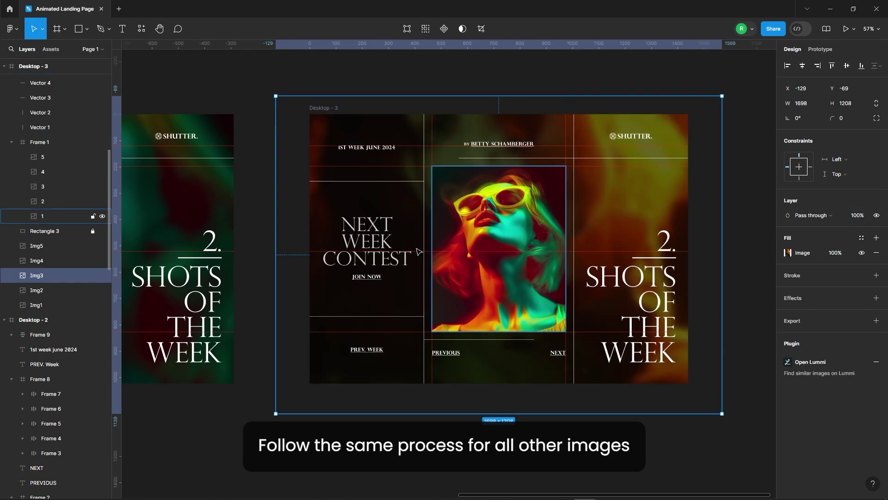
# In Frame 1, hide image 1, set image 2 to 50% opacity and centre image 3.
pyautogui.click(41, 142)
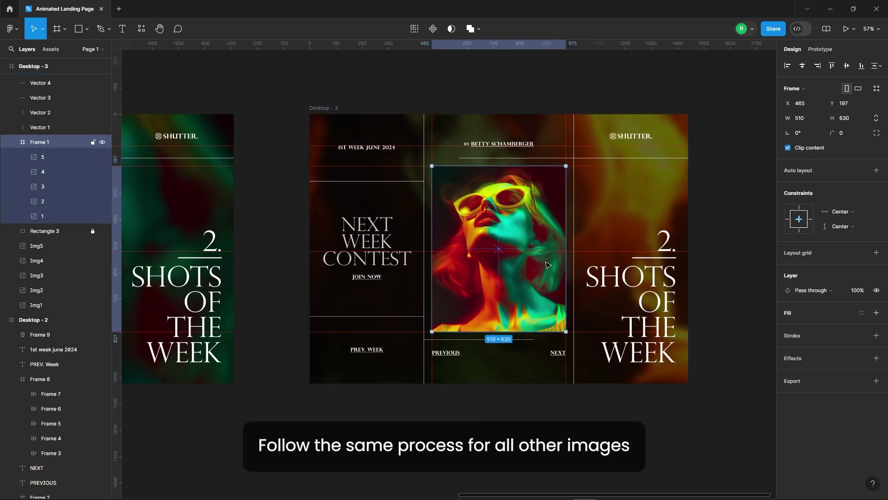
pyautogui.click(102, 201)
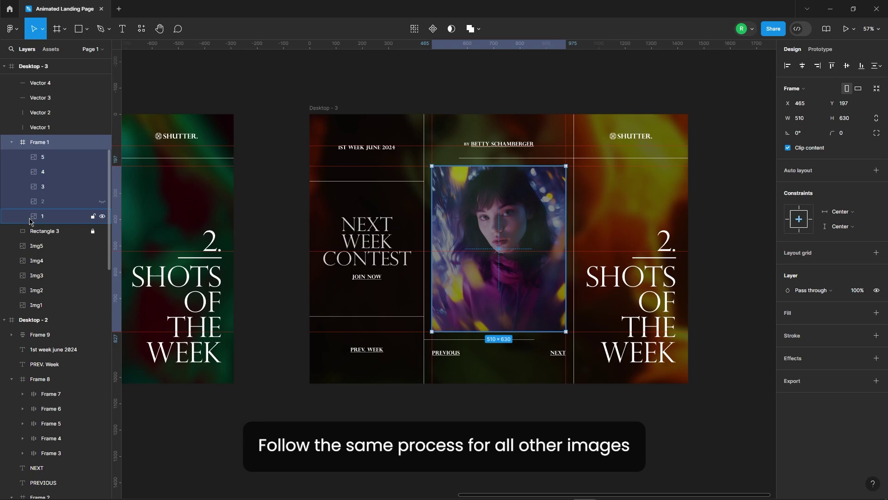
pyautogui.click(42, 216)
pyautogui.click(102, 216)
pyautogui.click(49, 201)
pyautogui.click(102, 201)
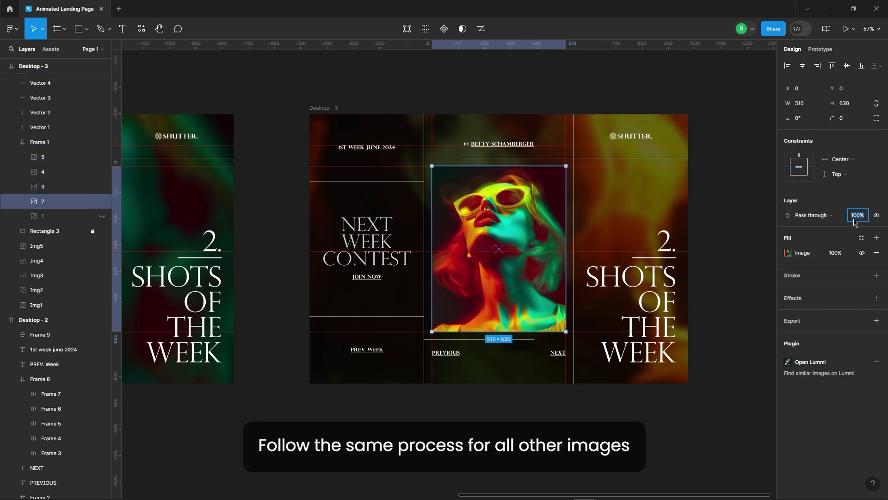
pyautogui.click(857, 215)
pyautogui.write('50')
pyautogui.press('Return')
pyautogui.click(56, 191)
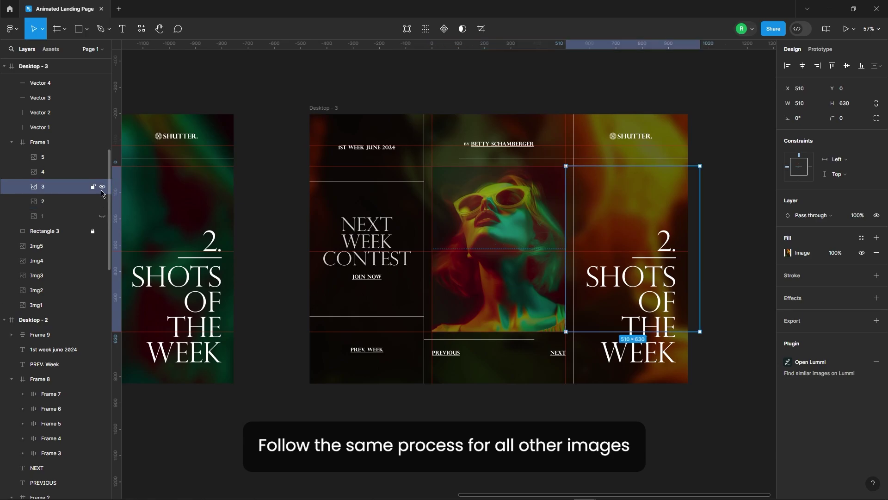
pyautogui.click(803, 66)
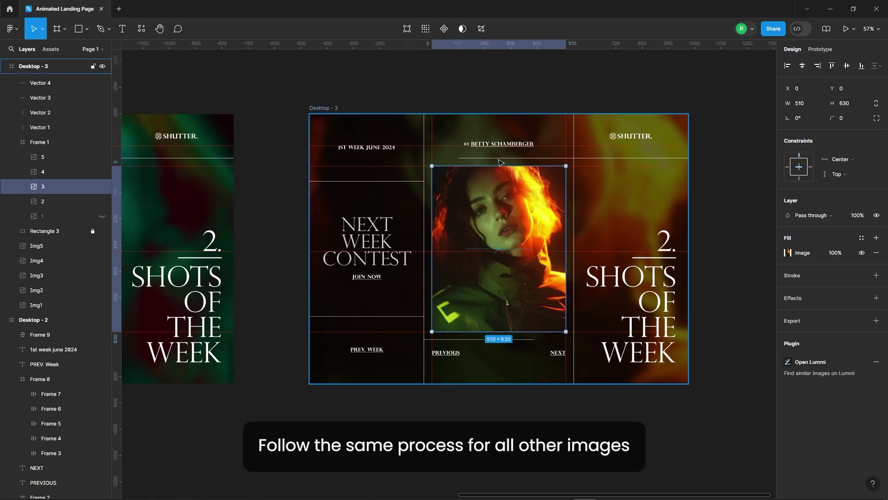
pyautogui.click(514, 74)
# Nudge number layers 5. through 1. up so the counter reads 3.
pyautogui.click(669, 240)
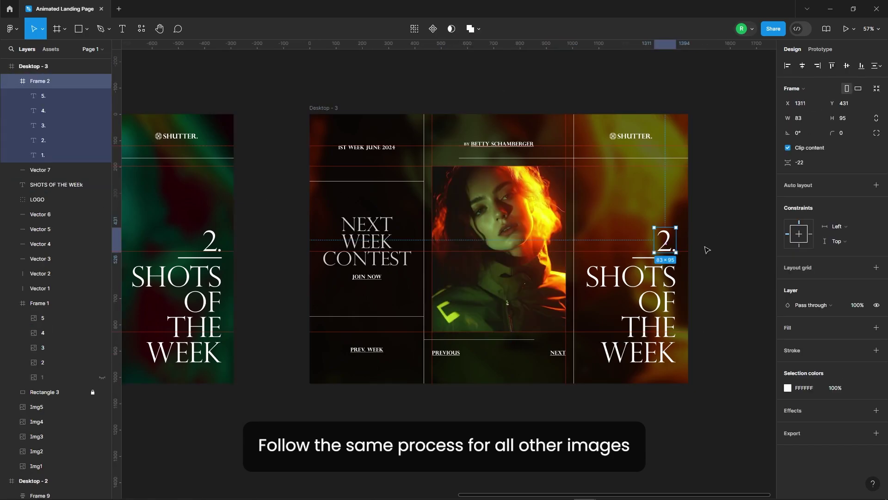
pyautogui.scroll(5, 669, 240)
pyautogui.click(51, 96)
pyautogui.keyDown('shift'); pyautogui.click(53, 158); pyautogui.keyUp('shift')
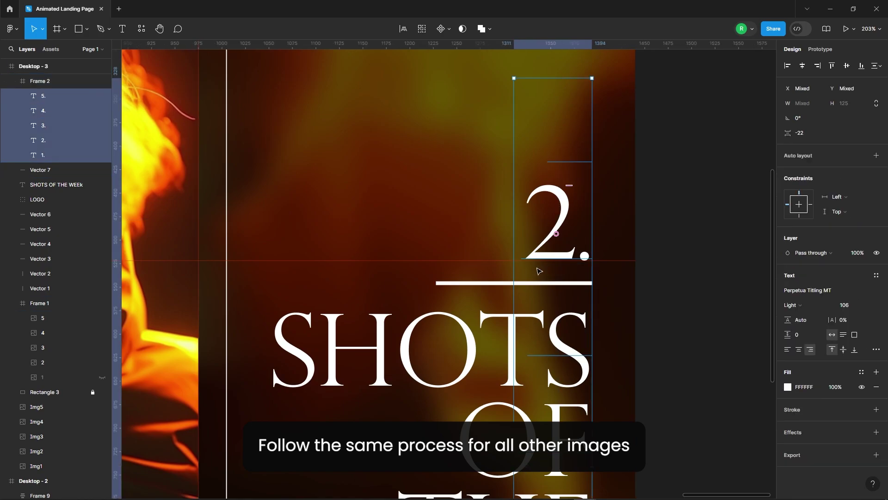
pyautogui.hotkey('shift', 'Up')
pyautogui.hotkey('shift', 'Up')
pyautogui.hotkey('shift', 'Up')
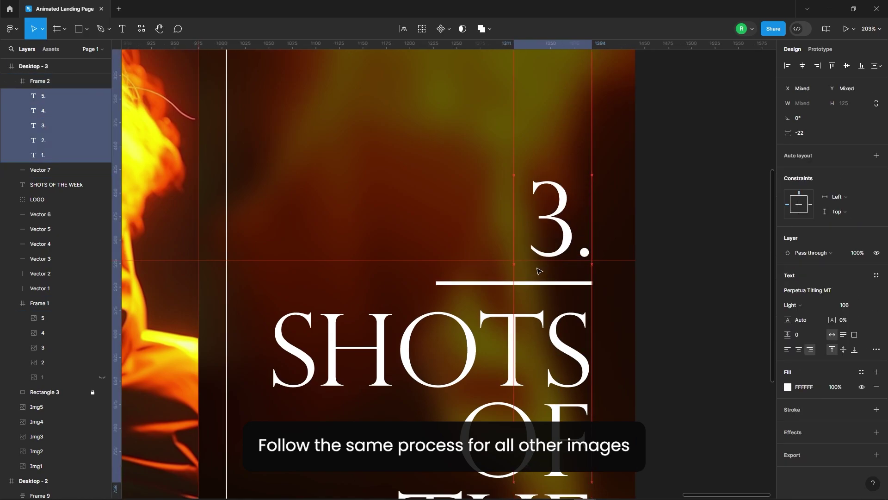
pyautogui.scroll(-5, 539, 270)
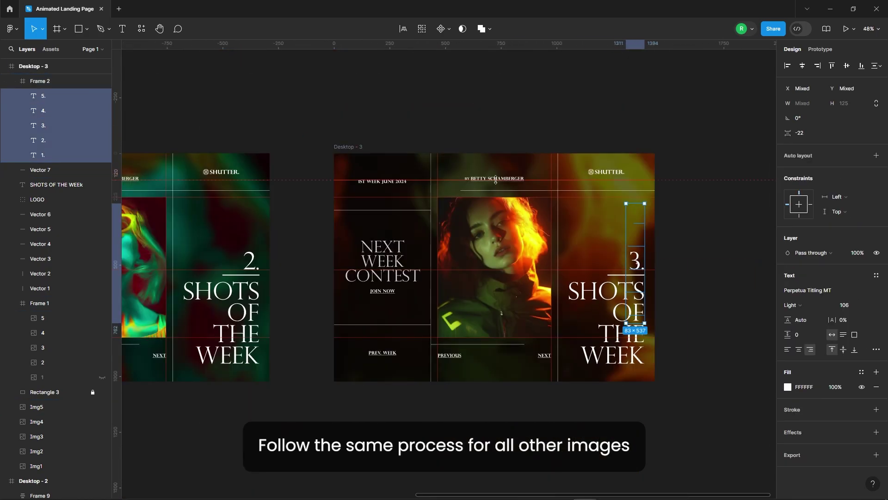
pyautogui.scroll(3, 526, 178)
pyautogui.scroll(2, 526, 178)
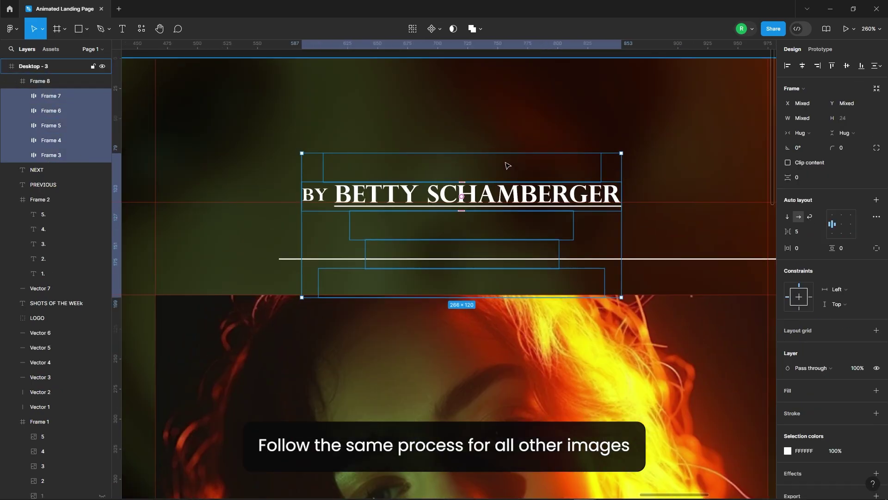
# Nudge the credit stack up so it reads BY SPENCER KIHN.
pyautogui.hotkey('shift', 'Up')
pyautogui.hotkey('shift', 'Up')
pyautogui.press('Up')
pyautogui.press('Up')
pyautogui.press('Up')
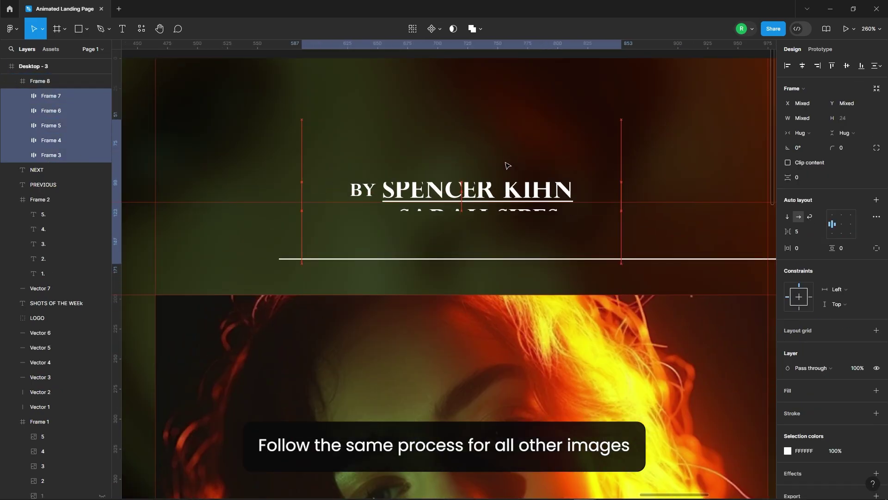
pyautogui.scroll(-5, 507, 165)
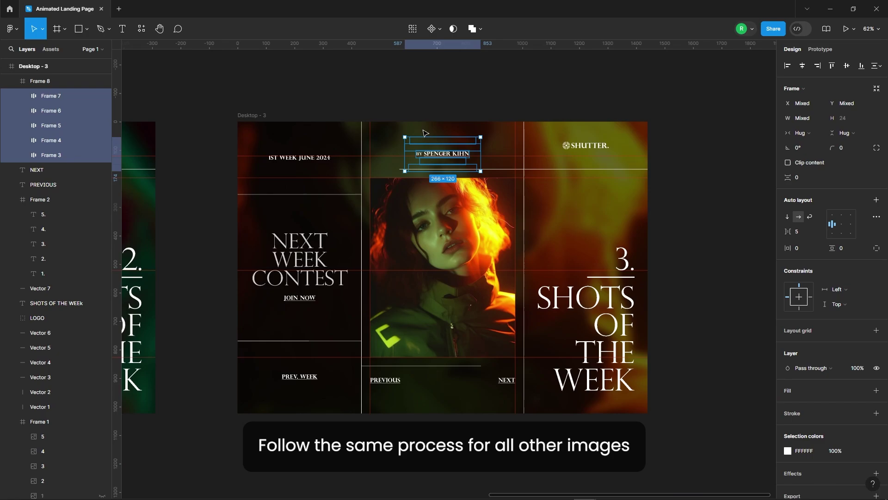
pyautogui.press('Escape')
pyautogui.scroll(-3, 476, 249)
# Duplicate Desktop - 3 as Desktop - 4.
pyautogui.click(226, 157)
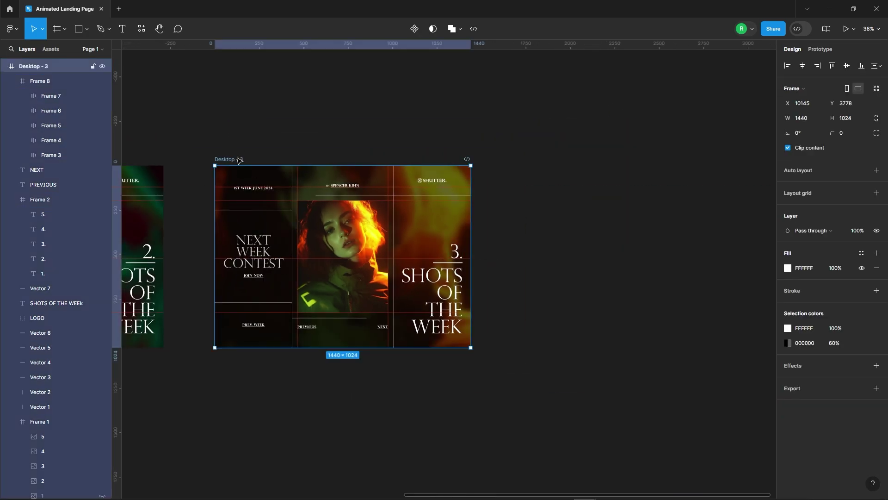
pyautogui.hotkey('ctrl', 'd')
pyautogui.keyDown('ctrl'); pyautogui.scroll(-3, 452, 226); pyautogui.keyUp('ctrl')
pyautogui.keyDown('ctrl'); pyautogui.scroll(5, 453, 226); pyautogui.keyUp('ctrl')
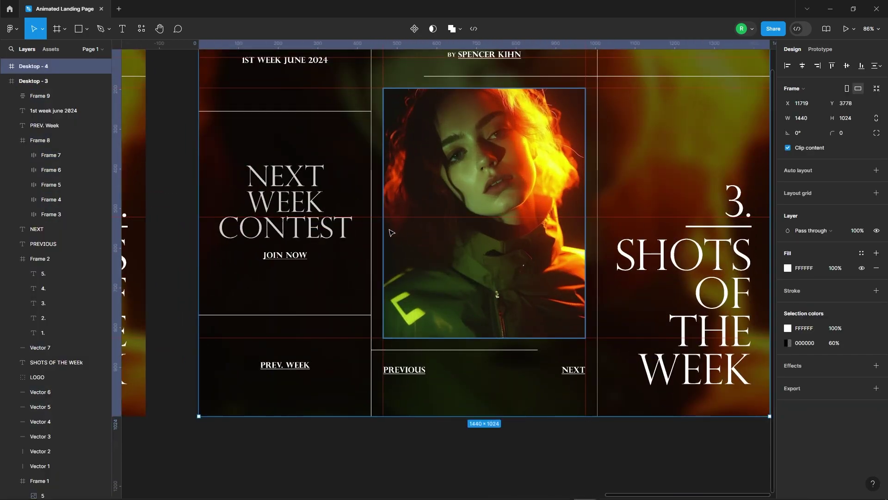
pyautogui.keyDown('ctrl'); pyautogui.scroll(-3, 391, 231); pyautogui.keyUp('ctrl')
# In Desktop - 4, set Img3 background opacity to 0% and Img4 to 100%.
pyautogui.click(391, 231)
pyautogui.scroll(-3, 38, 257)
pyautogui.click(58, 224)
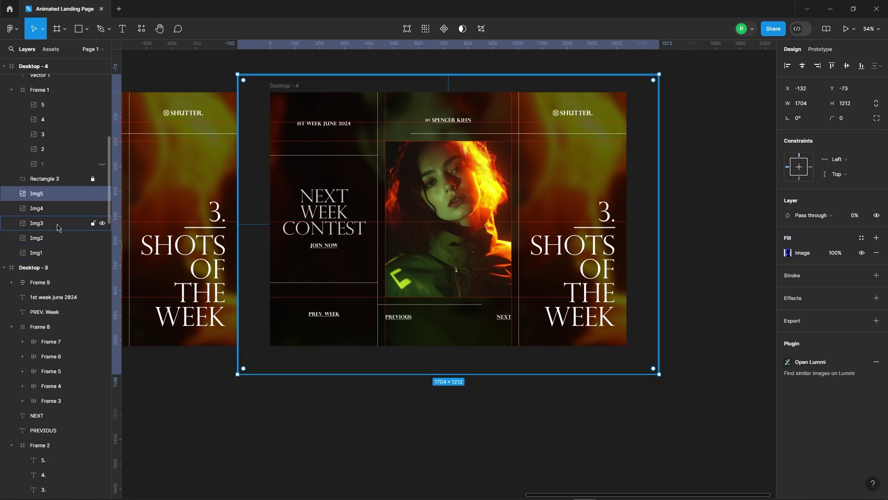
pyautogui.write('10')
pyautogui.press('Return')
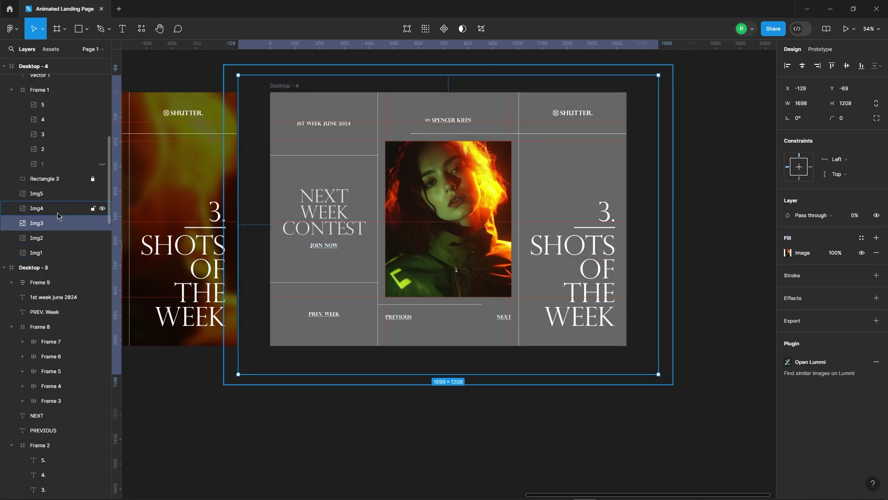
pyautogui.hotkey('shift', 'Tab')
pyautogui.press('Return')
# In the centre image frame, hide image 2, set image 3 to 50% opacity and centre image 4.
pyautogui.click(477, 162)
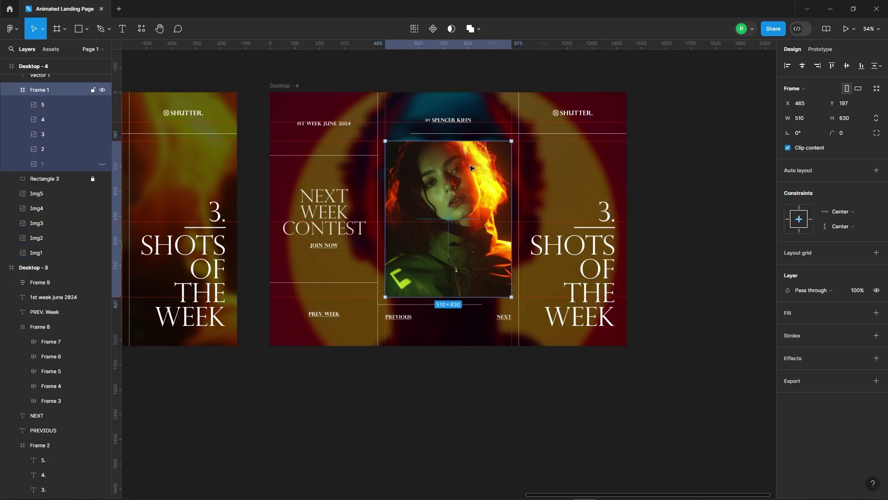
pyautogui.click(58, 149)
pyautogui.click(103, 134)
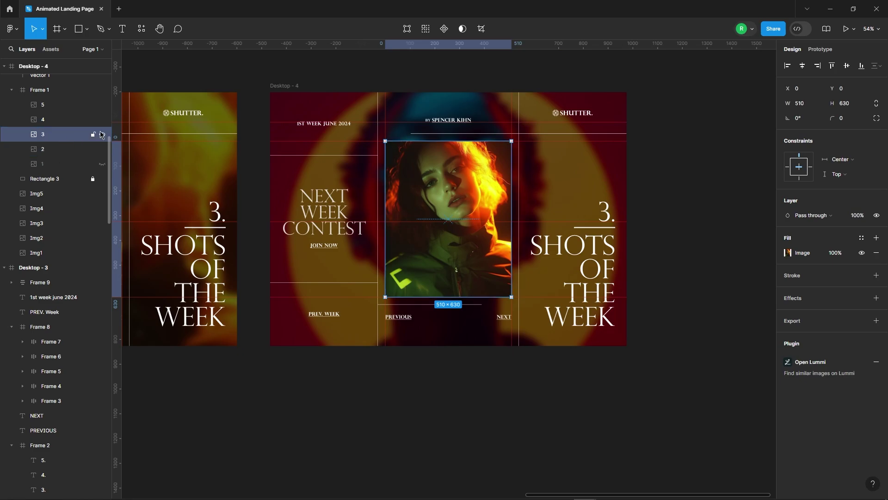
pyautogui.click(102, 149)
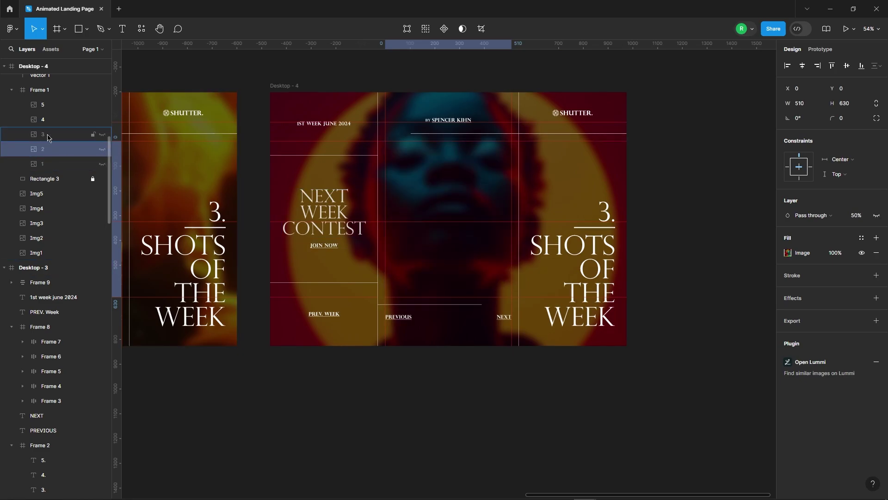
pyautogui.click(83, 134)
pyautogui.click(102, 134)
pyautogui.write('50')
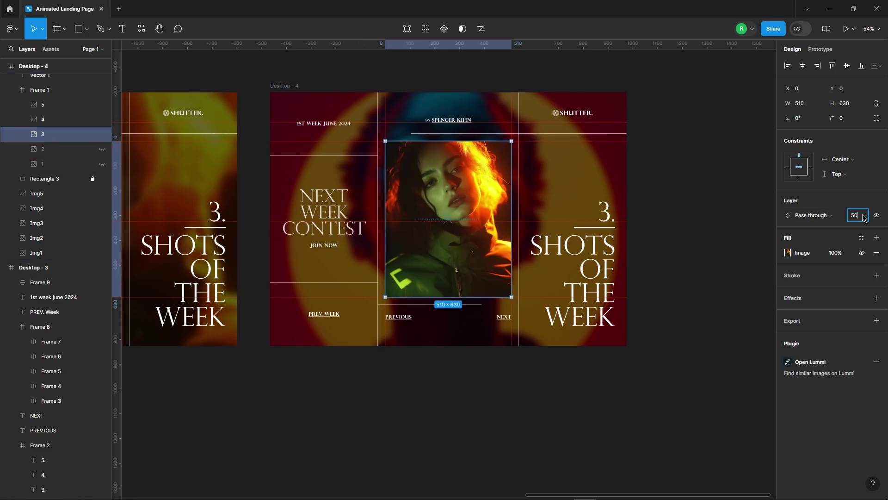
pyautogui.press('Return')
pyautogui.click(55, 119)
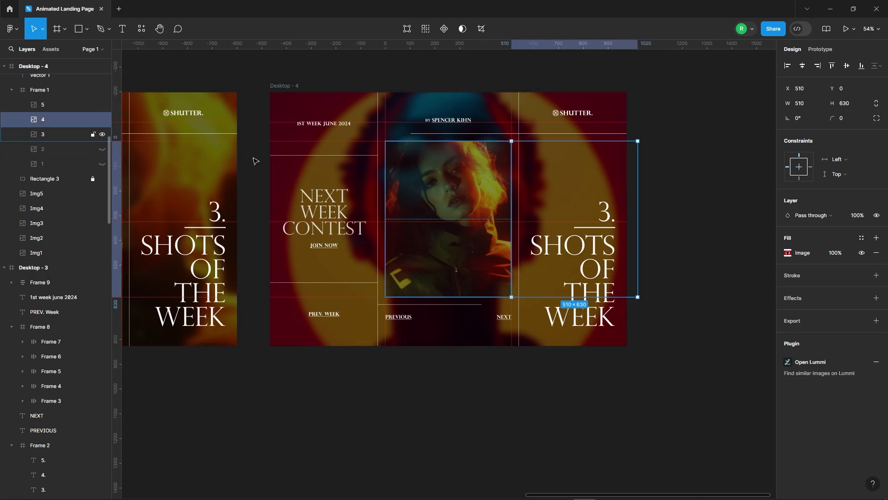
pyautogui.click(803, 65)
pyautogui.click(659, 193)
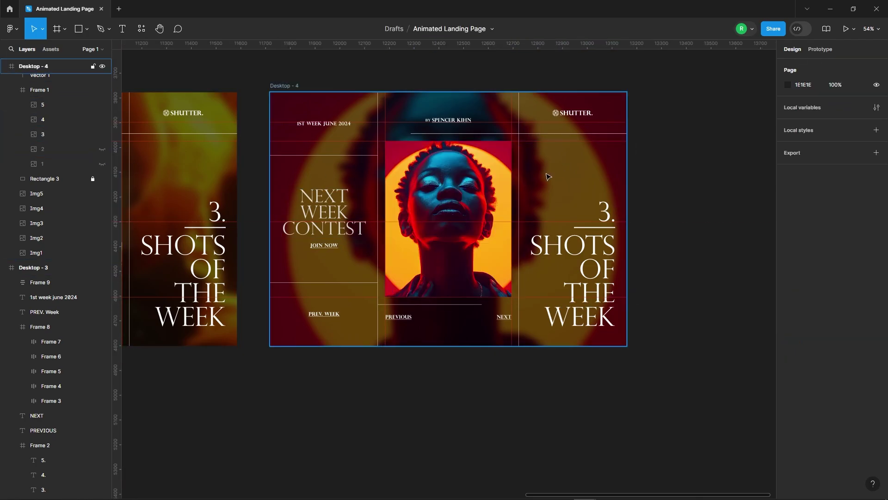
# Nudge number layers 5. through 1. up so the counter reads 4.
pyautogui.click(555, 185)
pyautogui.doubleClick(571, 208)
pyautogui.press('Return')
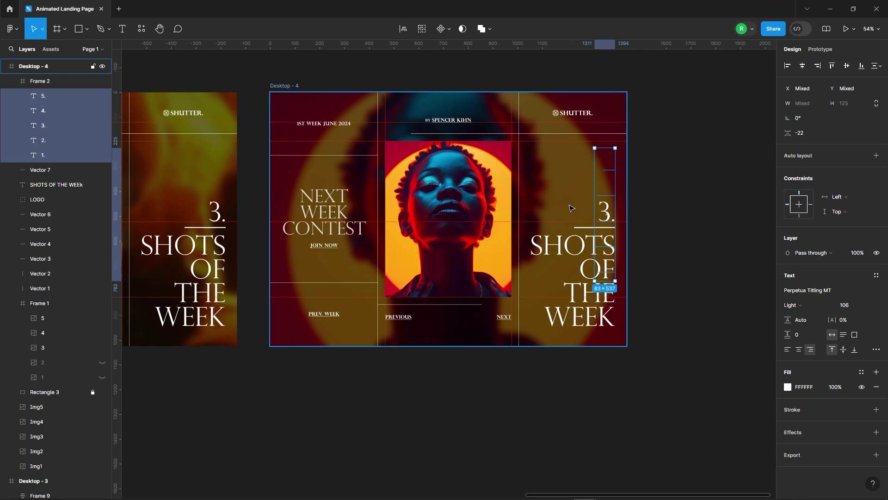
pyautogui.scroll(5, 571, 208)
pyautogui.scroll(3, 594, 200)
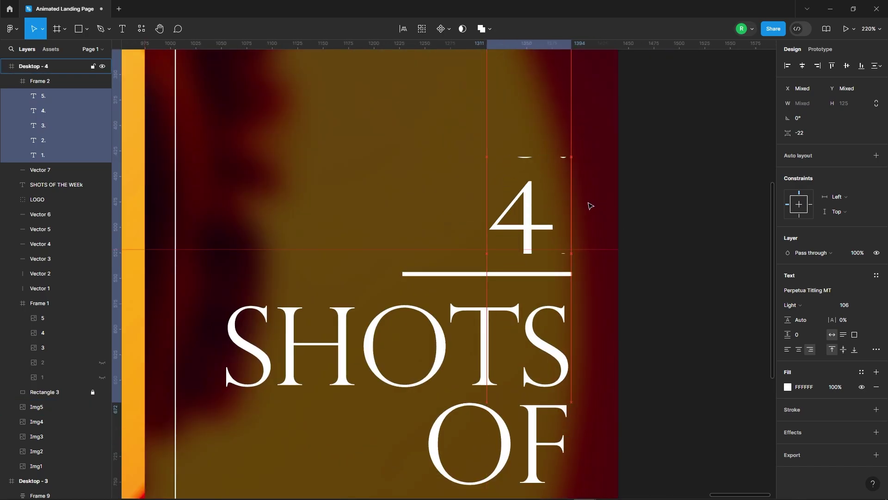
pyautogui.press('Up')
pyautogui.press('Up')
pyautogui.press('Up')
pyautogui.press('Up')
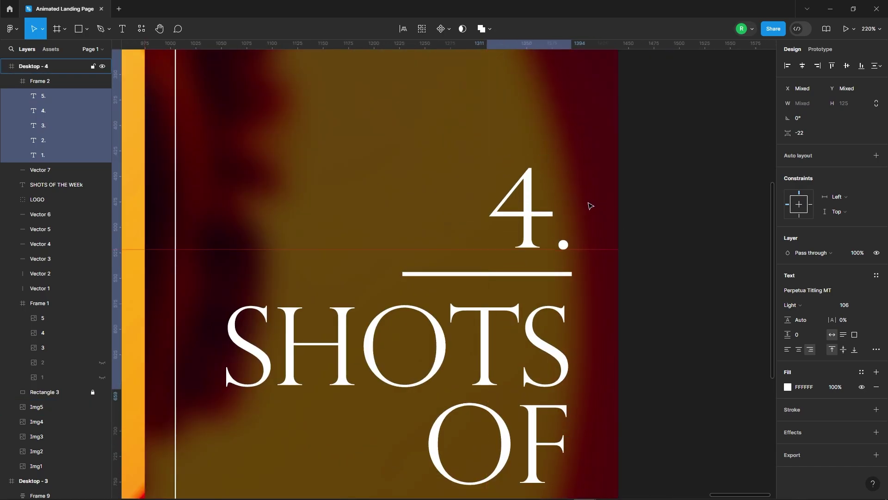
pyautogui.scroll(-5, 591, 205)
pyautogui.scroll(3, 458, 169)
# Select credit frames 7 through 3, then select the whole Desktop - 4 frame.
pyautogui.click(457, 173)
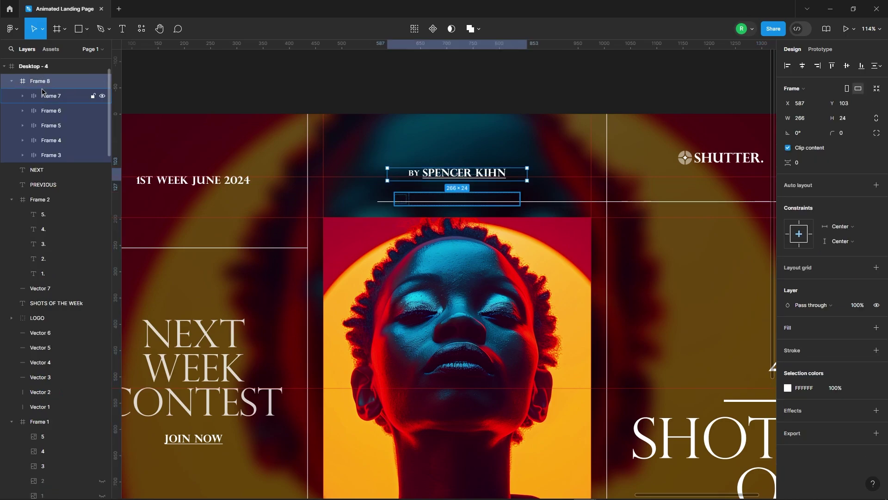
pyautogui.click(51, 155)
pyautogui.keyDown('shift'); pyautogui.click(50, 96); pyautogui.keyUp('shift')
pyautogui.scroll(3, 482, 157)
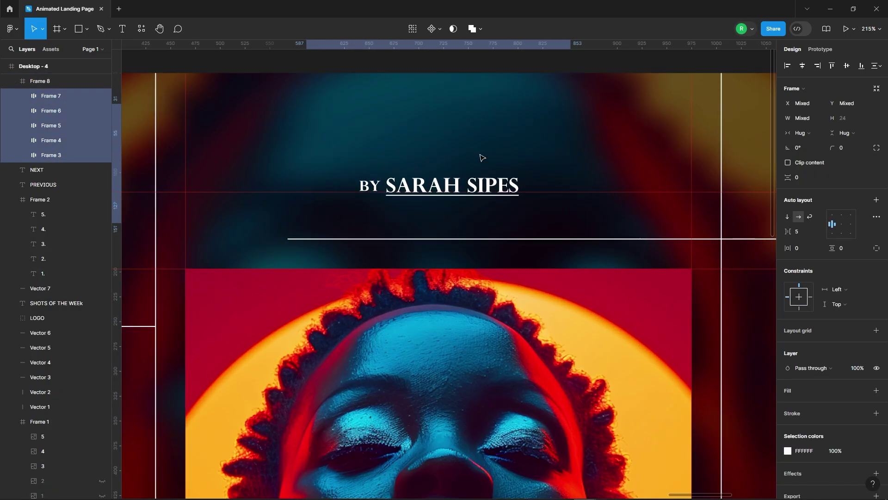
pyautogui.scroll(10, 481, 157)
pyautogui.scroll(-10, 425, 152)
pyautogui.press('Escape')
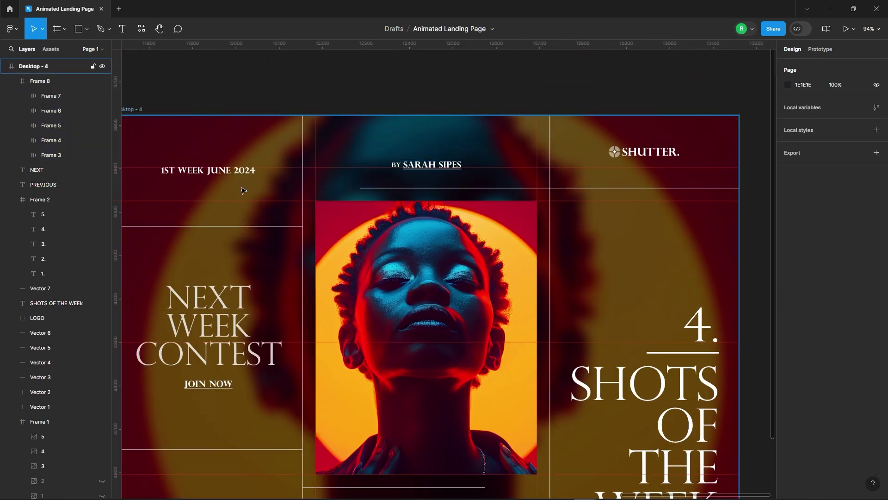
pyautogui.scroll(-5, 502, 265)
pyautogui.scroll(-2, 502, 265)
pyautogui.click(273, 143)
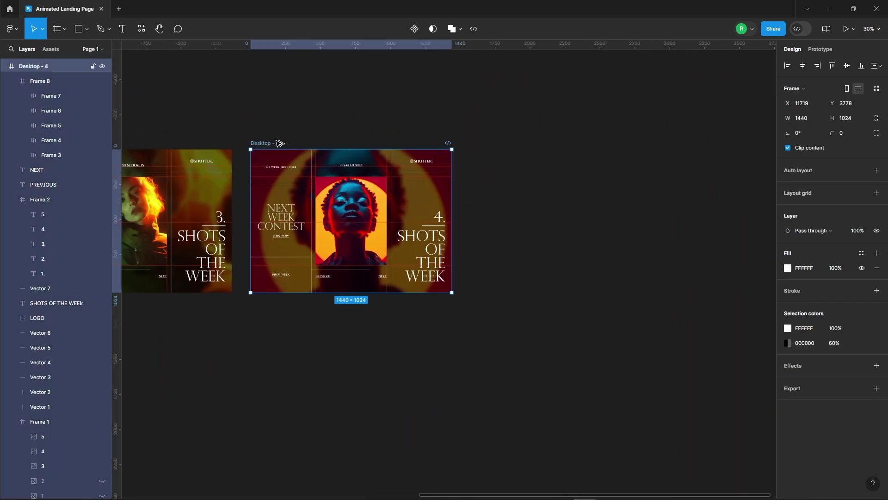
# Duplicate Desktop - 4 to the right and swap backgrounds: Img4 at 0%, Img5 at 100%.
pyautogui.moveTo(264, 171); pyautogui.dragTo(479, 170)
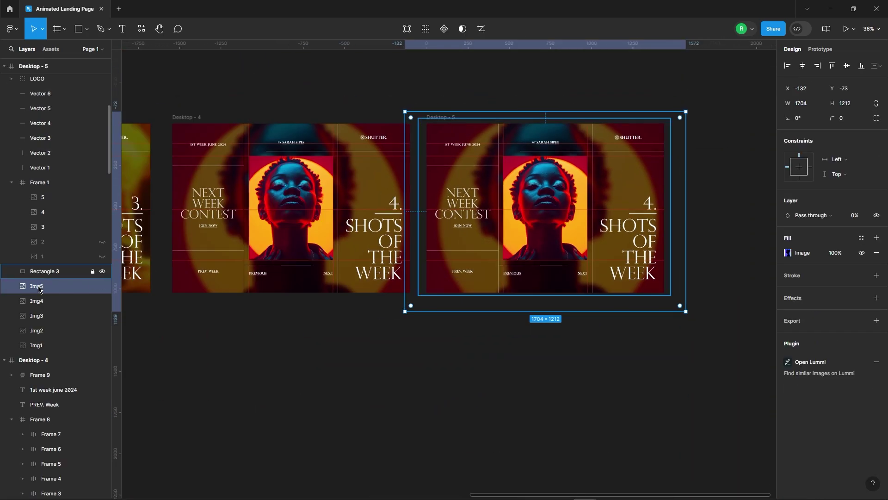
pyautogui.click(45, 303)
pyautogui.press('Return')
pyautogui.hotkey('shift', 'Tab')
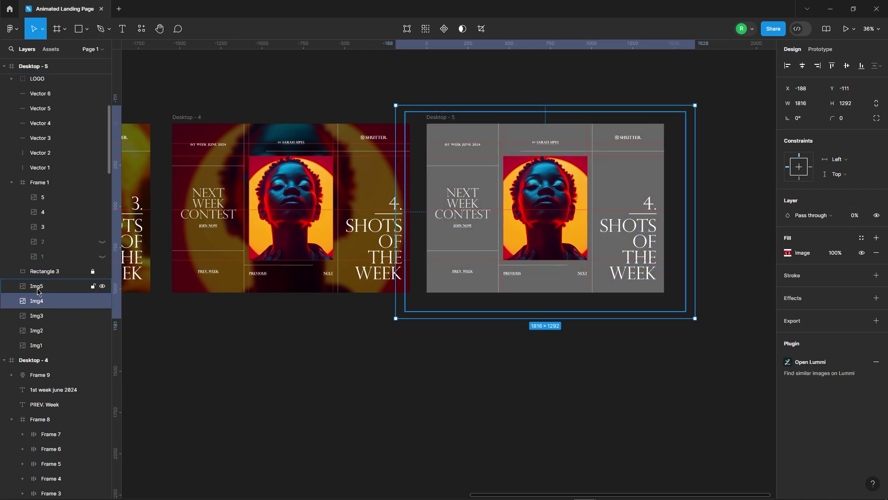
pyautogui.press('Return')
pyautogui.scroll(3, 694, 196)
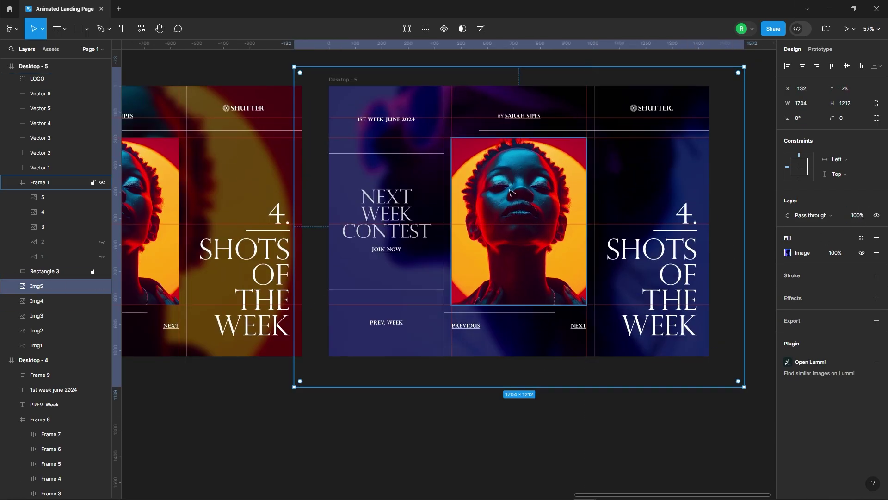
# Reveal photo layer 5, the pink-sunglasses portrait, by hiding layer 3 and setting layer 4 to 50% opacity.
pyautogui.click(84, 222)
pyautogui.hotkey('shift', 'Tab')
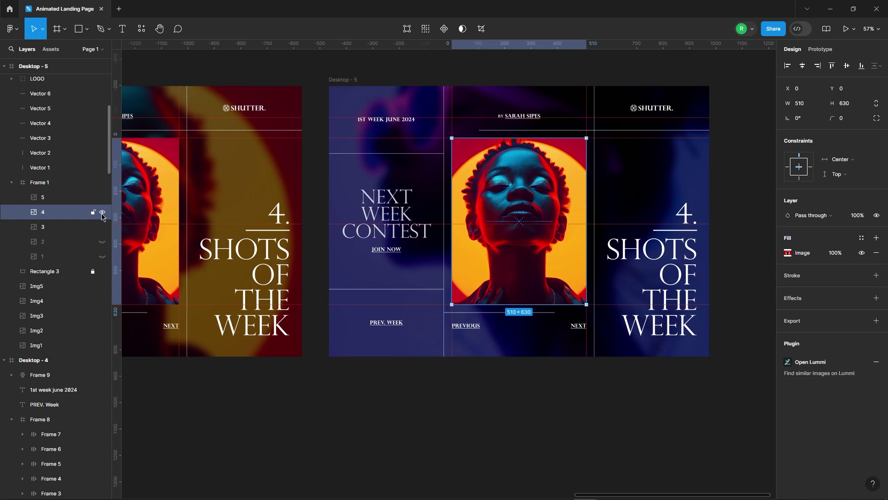
pyautogui.click(102, 213)
pyautogui.click(74, 226)
pyautogui.click(101, 227)
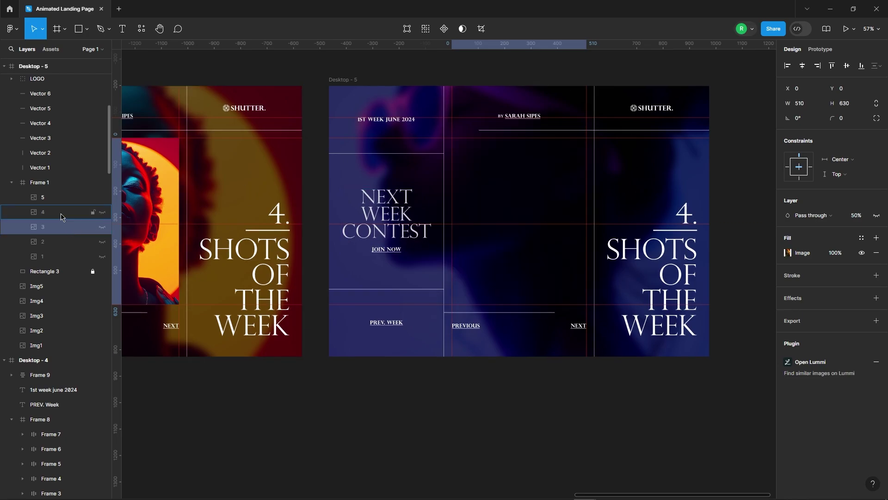
pyautogui.click(102, 212)
pyautogui.click(65, 212)
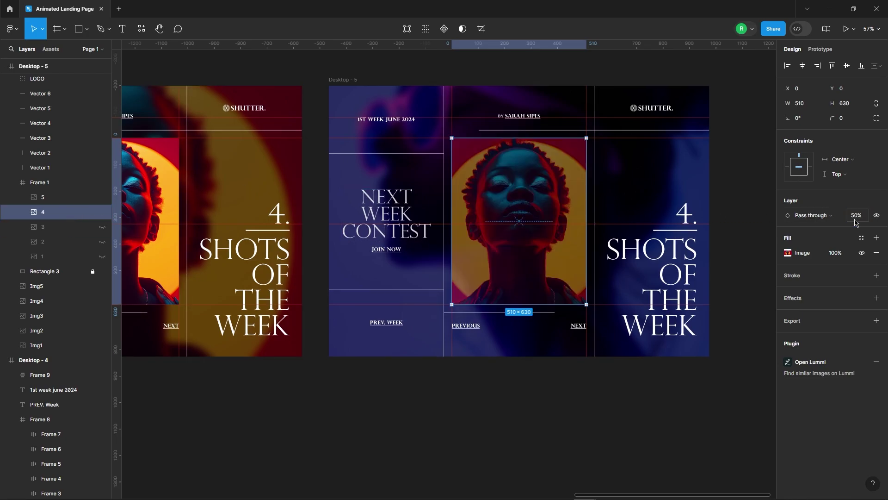
pyautogui.write('50')
pyautogui.press('Return')
pyautogui.hotkey('shift', 'Tab')
pyautogui.click(805, 67)
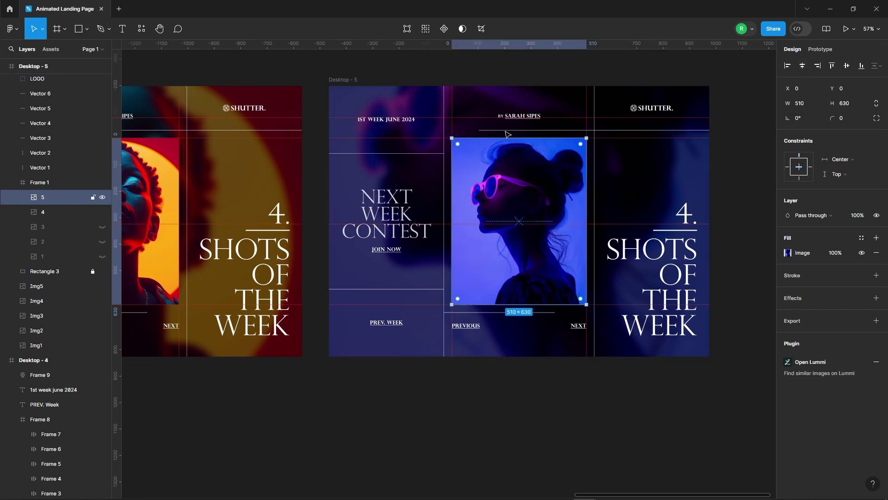
pyautogui.click(597, 64)
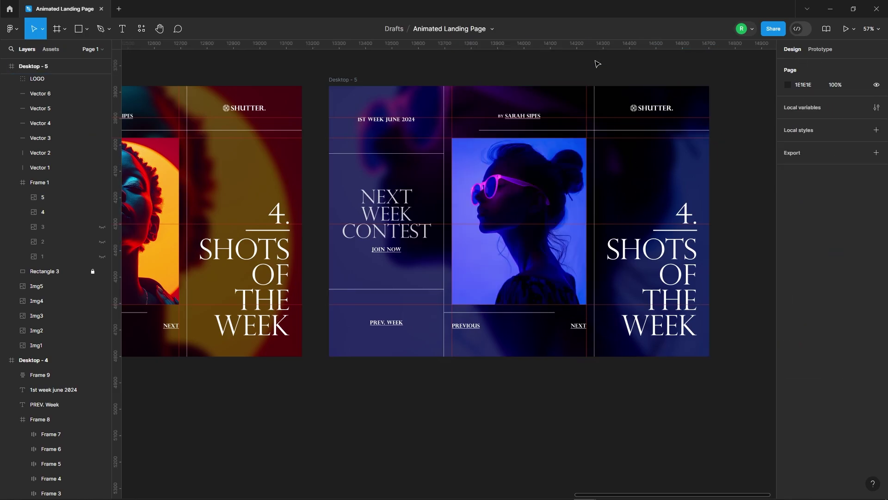
# Shift the number stack up one step so 5. shows.
pyautogui.keyDown('ctrl'); pyautogui.click(678, 209); pyautogui.keyUp('ctrl')
pyautogui.hotkey('ctrl', 'a')
pyautogui.scroll(5, 719, 213)
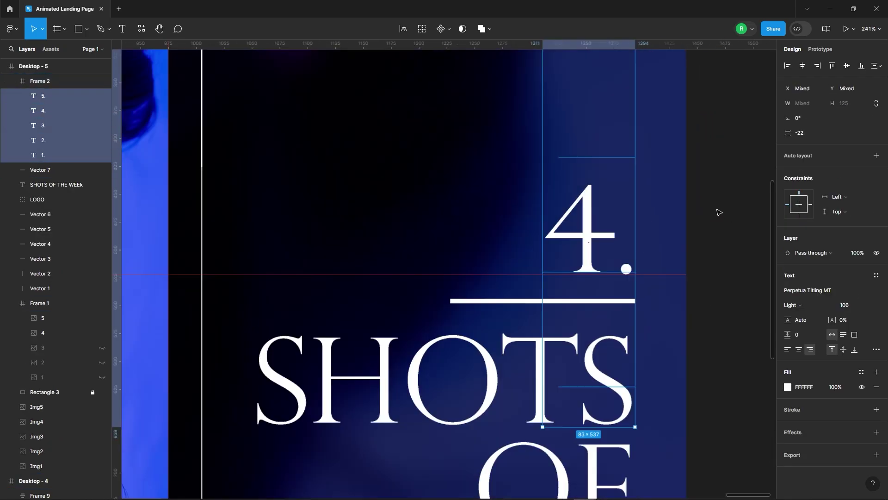
pyautogui.hotkey('shift', 'Up')
pyautogui.hotkey('shift', 'Up')
pyautogui.hotkey('shift', 'Up')
pyautogui.hotkey('shift', 'Up')
pyautogui.hotkey('shift', 'Up')
pyautogui.press('Up')
pyautogui.press('Up')
pyautogui.press('Up')
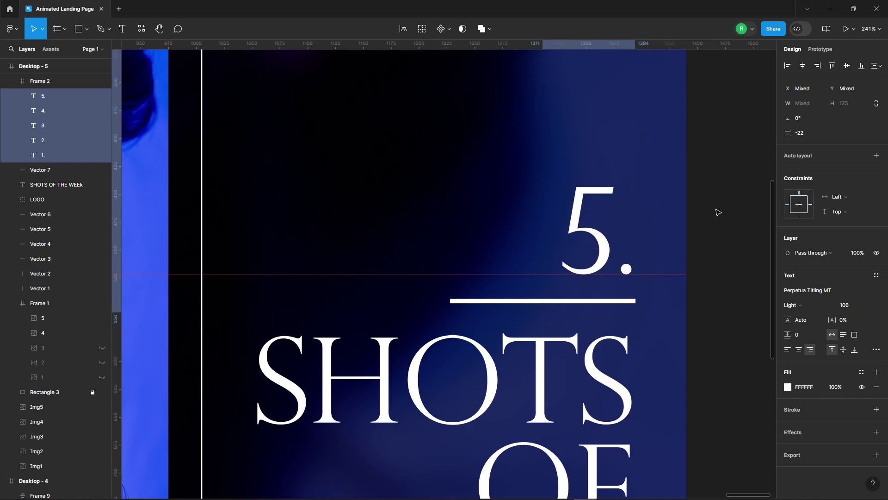
pyautogui.scroll(-5, 676, 274)
pyautogui.click(464, 149)
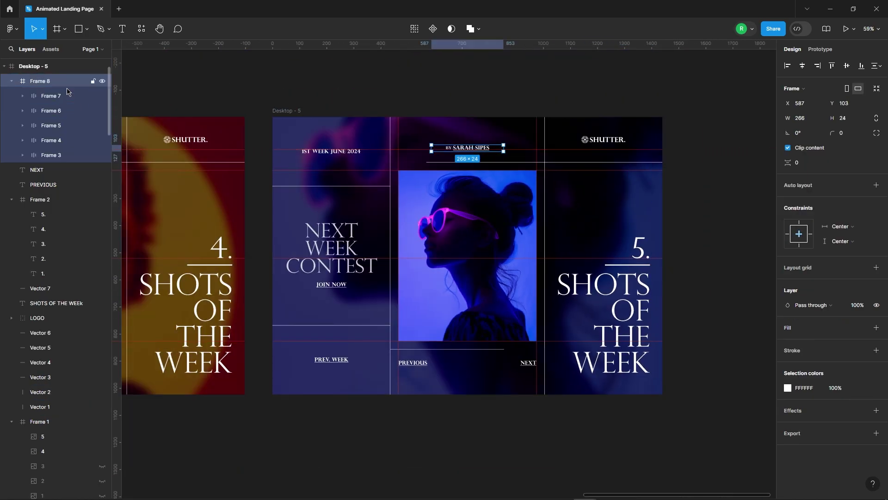
pyautogui.click(51, 96)
pyautogui.keyDown('shift'); pyautogui.click(50, 155); pyautogui.keyUp('shift')
pyautogui.scroll(5, 474, 147)
pyautogui.hotkey('shift', 'Up')
pyautogui.hotkey('shift', 'Up')
pyautogui.press('Up')
pyautogui.press('Up')
pyautogui.press('Up')
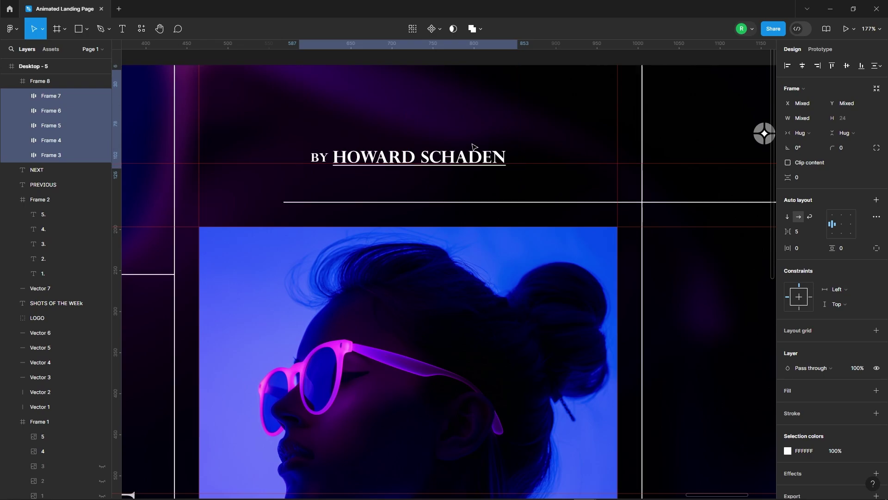
pyautogui.scroll(-5, 473, 148)
pyautogui.click(674, 163)
pyautogui.scroll(-3, 674, 163)
pyautogui.scroll(2, 535, 262)
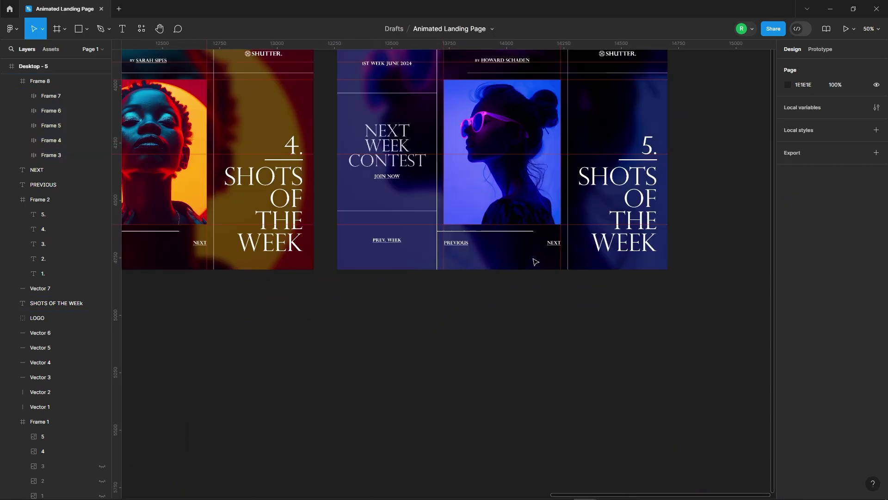
pyautogui.scroll(2, 535, 262)
# Dim the NEXT label on Desktop - 5 to 35% opacity.
pyautogui.click(559, 240)
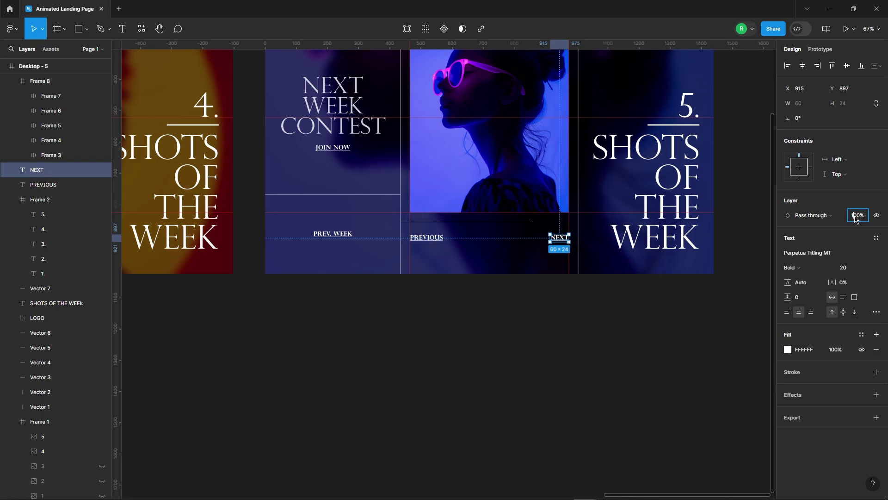
pyautogui.press('Return')
pyautogui.click(621, 363)
pyautogui.scroll(-5, 647, 310)
pyautogui.scroll(-4, 317, 329)
pyautogui.scroll(-2, 309, 327)
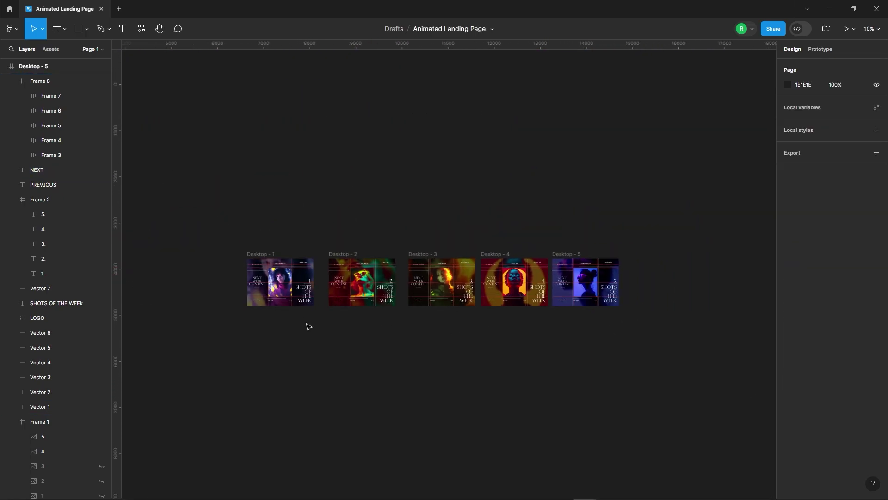
pyautogui.scroll(3, 308, 326)
pyautogui.scroll(4, 305, 333)
pyautogui.scroll(4, 303, 347)
# Dim the PREVIOUS label on Desktop - 1 to 35% opacity.
pyautogui.click(302, 356)
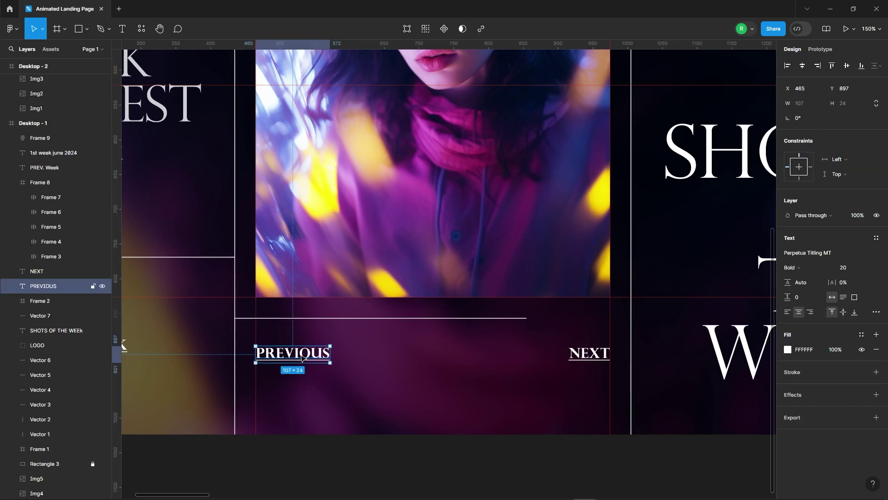
pyautogui.write('5')
pyautogui.press('Return')
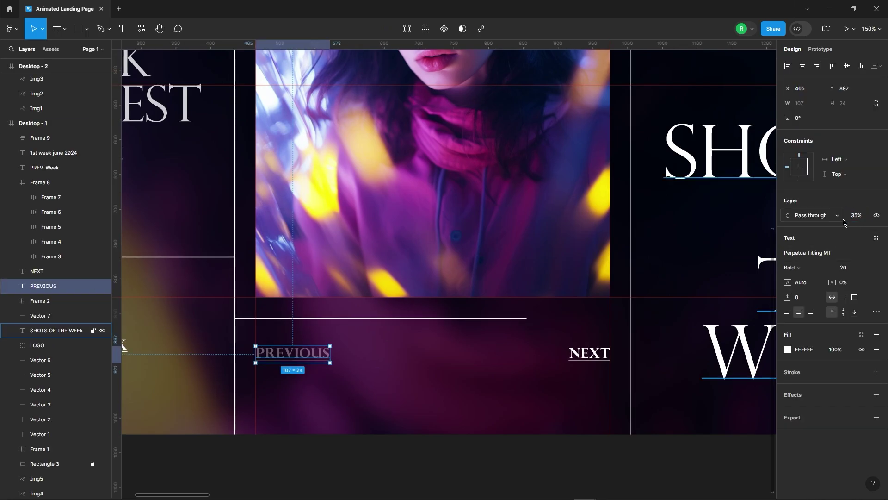
pyautogui.scroll(-5, 444, 218)
pyautogui.click(471, 350)
pyautogui.scroll(-3, 454, 333)
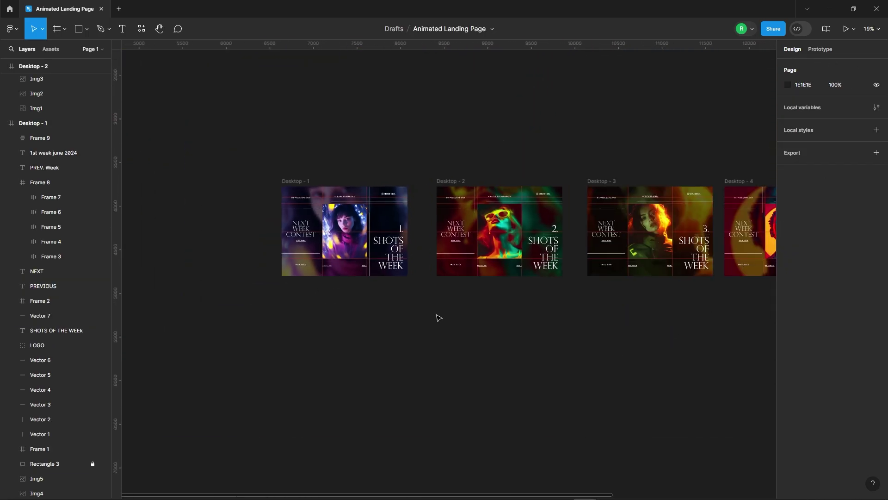
pyautogui.scroll(-2, 393, 296)
pyautogui.scroll(1, 544, 335)
# Select all five Desktop frames and Tidy up so they are evenly spaced.
pyautogui.moveTo(212, 138); pyautogui.dragTo(686, 283)
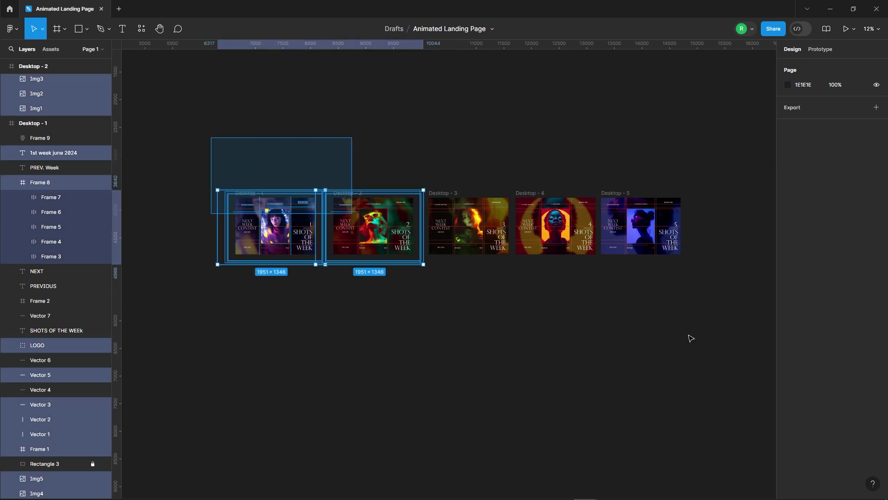
pyautogui.hotkey('ctrl', 'alt', 't')
pyautogui.click(578, 359)
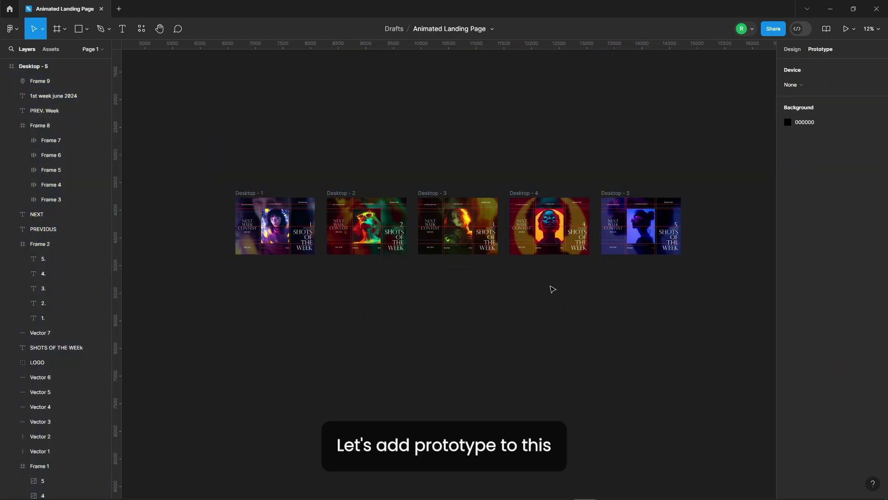
pyautogui.scroll(5, 278, 213)
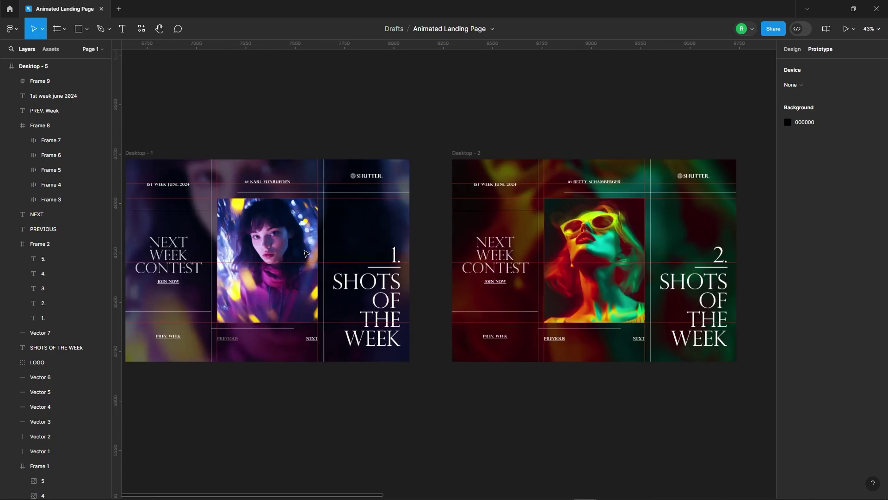
# Link Desktop - 1's NEXT to Desktop - 2 with Smart animate, custom bezier 0.84, 0, 0.16, 1, 1200ms.
pyautogui.click(313, 344)
pyautogui.scroll(4, 269, 351)
pyautogui.scroll(1, 259, 353)
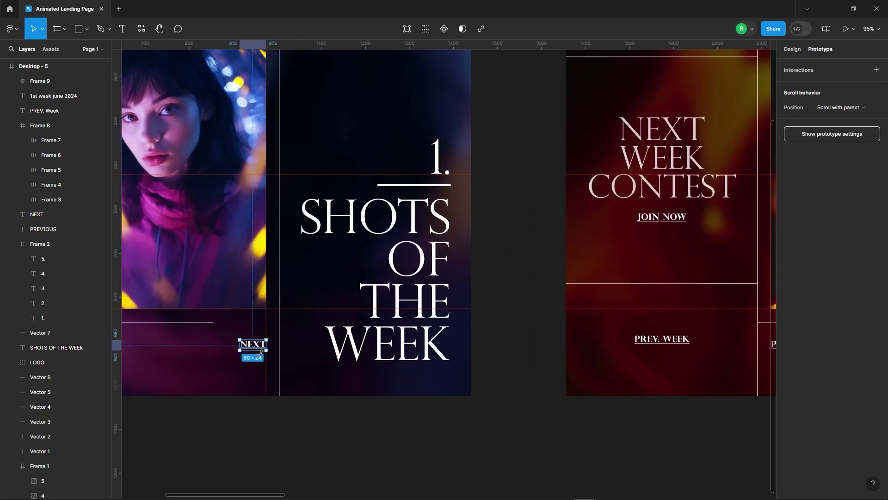
pyautogui.moveTo(267, 346); pyautogui.dragTo(573, 139)
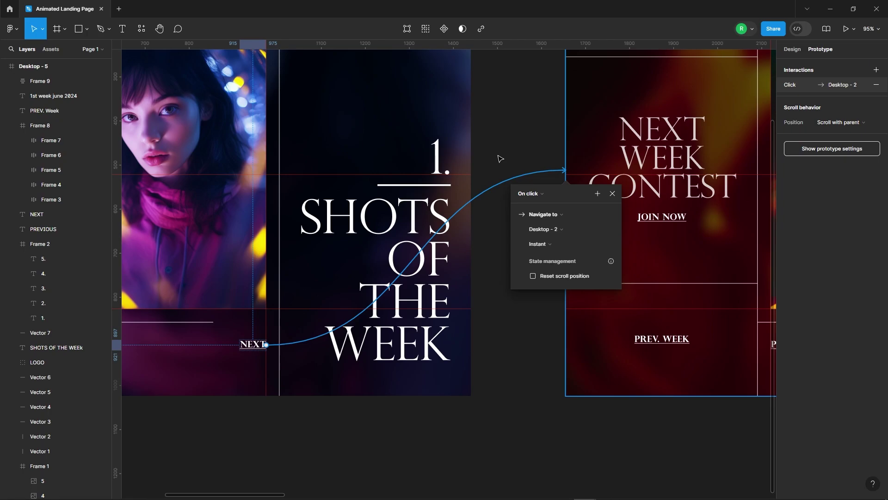
pyautogui.scroll(-2, 363, 199)
pyautogui.click(501, 254)
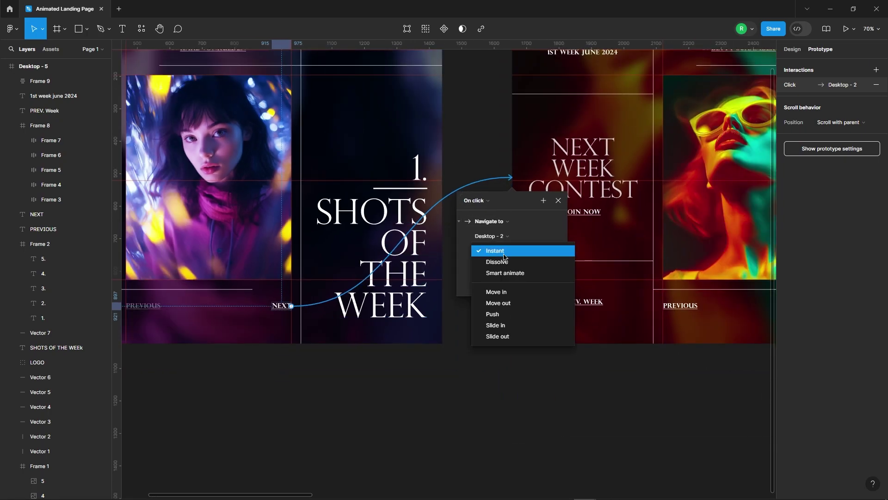
pyautogui.click(502, 273)
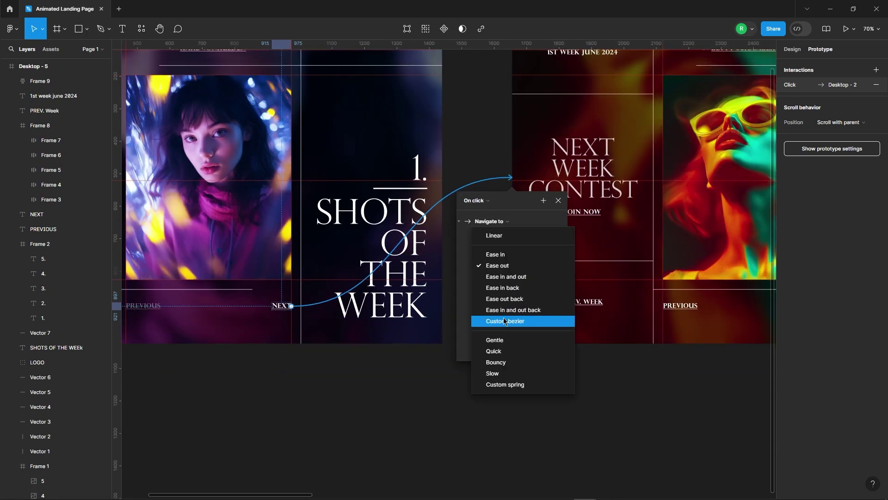
pyautogui.click(505, 321)
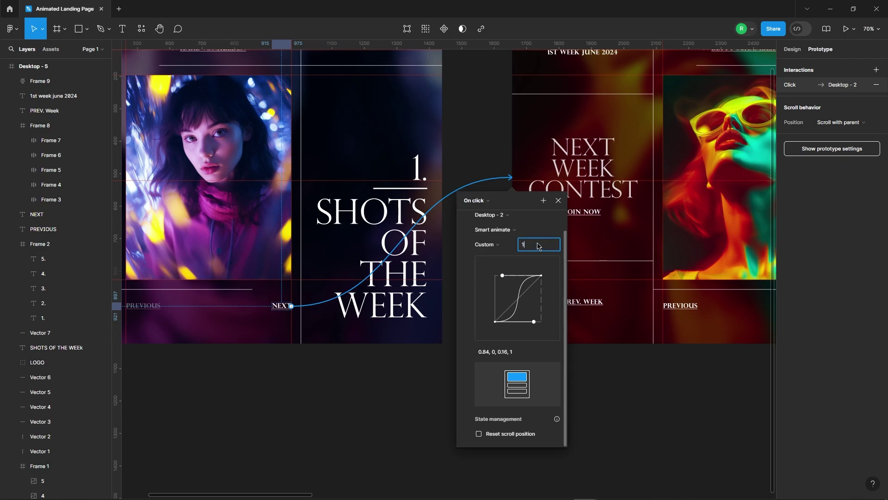
pyautogui.click(560, 202)
pyautogui.keyDown('ctrl'); pyautogui.scroll(-5, 461, 345); pyautogui.keyUp('ctrl')
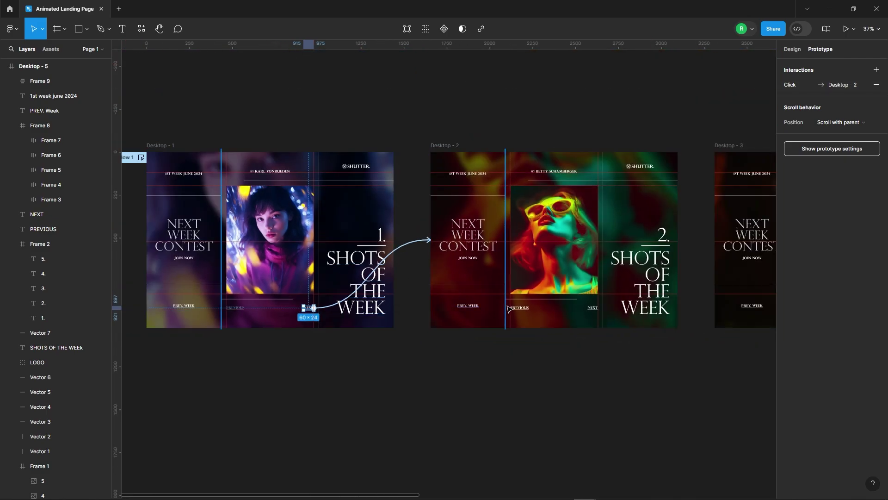
# Link PREVIOUS on Desktop - 2 back to Desktop - 1.
pyautogui.click(521, 307)
pyautogui.moveTo(530, 308); pyautogui.dragTo(370, 240)
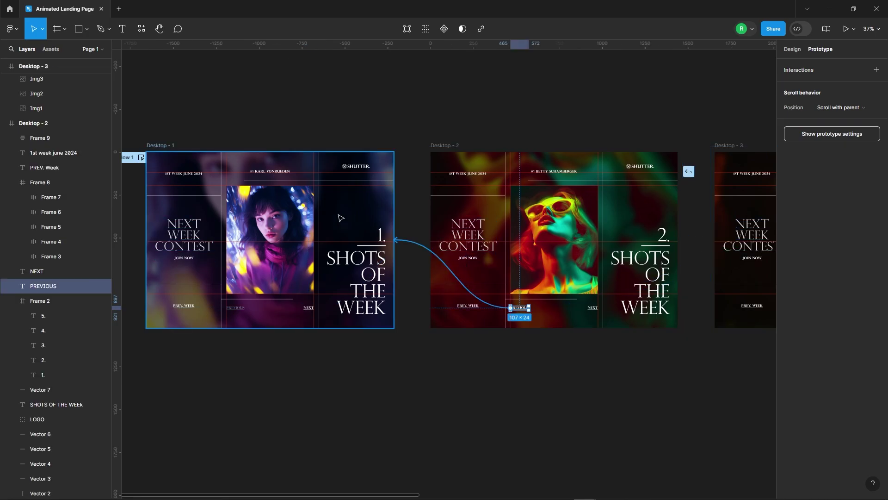
pyautogui.scroll(-2, 555, 367)
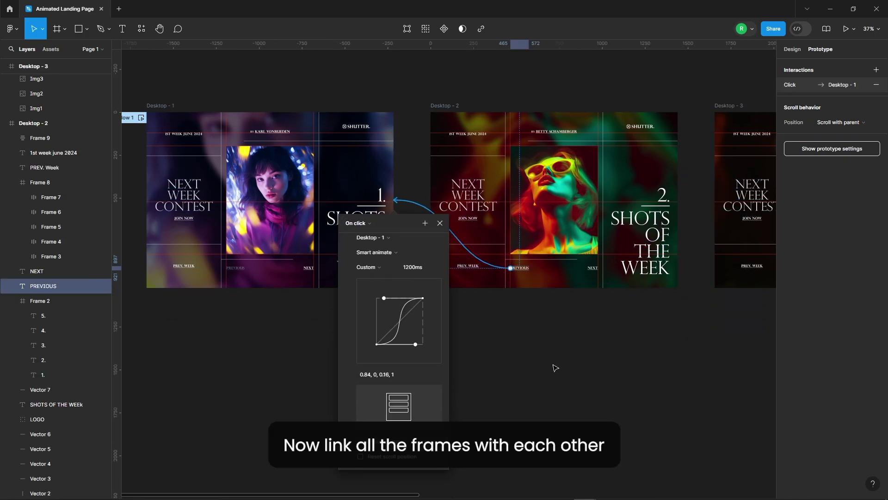
pyautogui.press('Escape')
pyautogui.keyDown('ctrl'); pyautogui.scroll(-5, 602, 314); pyautogui.keyUp('ctrl')
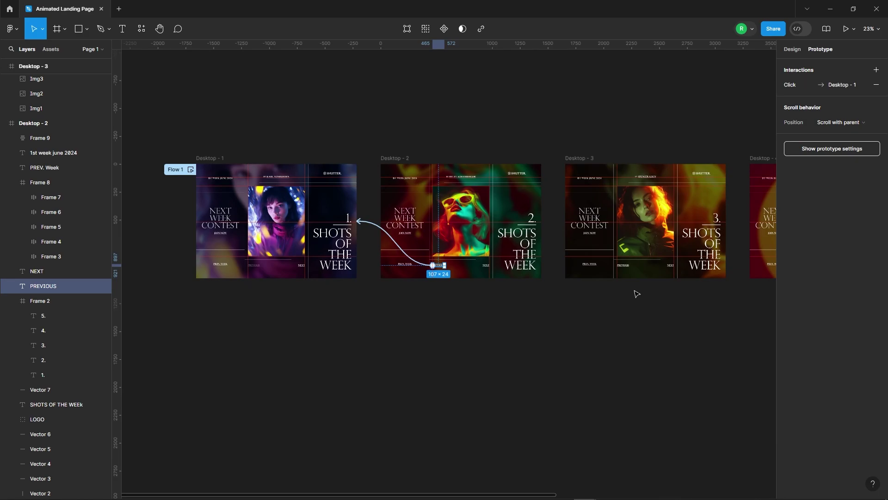
pyautogui.keyDown('ctrl'); pyautogui.scroll(3, 456, 256); pyautogui.keyUp('ctrl')
pyautogui.keyDown('ctrl'); pyautogui.scroll(2, 441, 259); pyautogui.keyUp('ctrl')
# Link NEXT on Desktop - 2 to Desktop - 3 and Desktop - 3's PREVIOUS back to Desktop - 2.
pyautogui.click(441, 257)
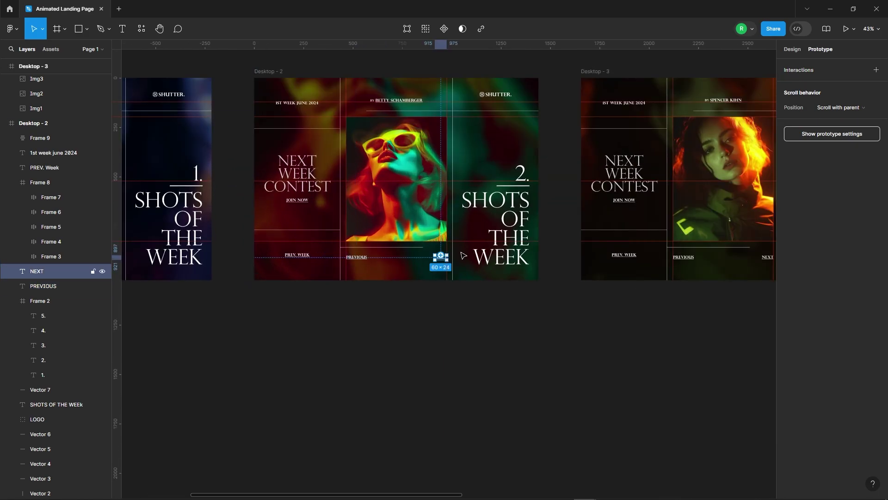
pyautogui.moveTo(447, 257); pyautogui.dragTo(630, 173)
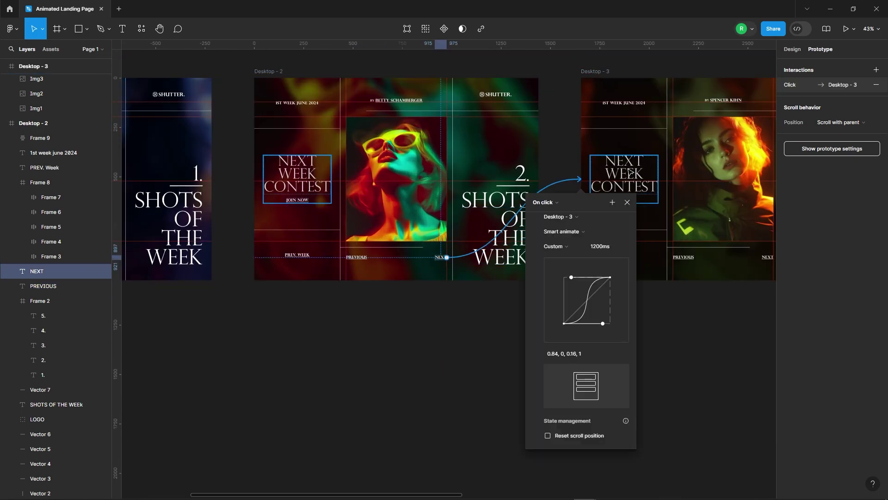
pyautogui.hscroll(3, 582, 317)
pyautogui.keyDown('ctrl'); pyautogui.scroll(1, 582, 317); pyautogui.keyUp('ctrl')
pyautogui.click(573, 259)
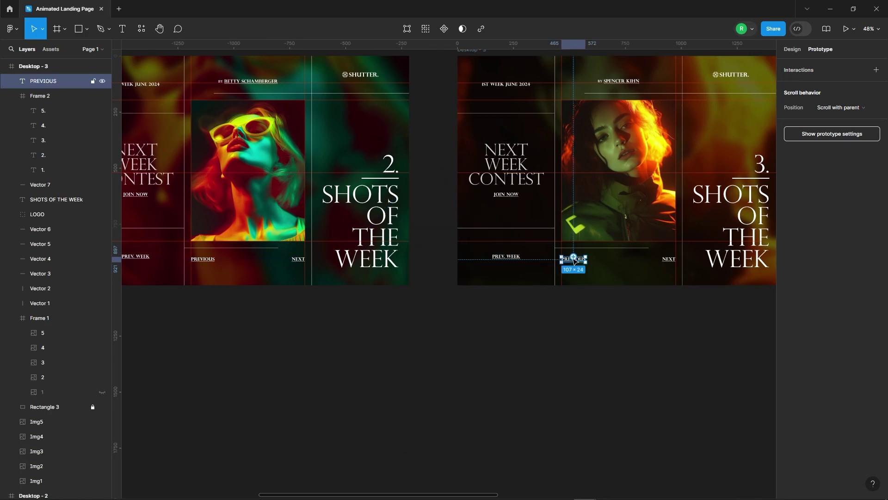
pyautogui.moveTo(563, 260); pyautogui.dragTo(370, 155)
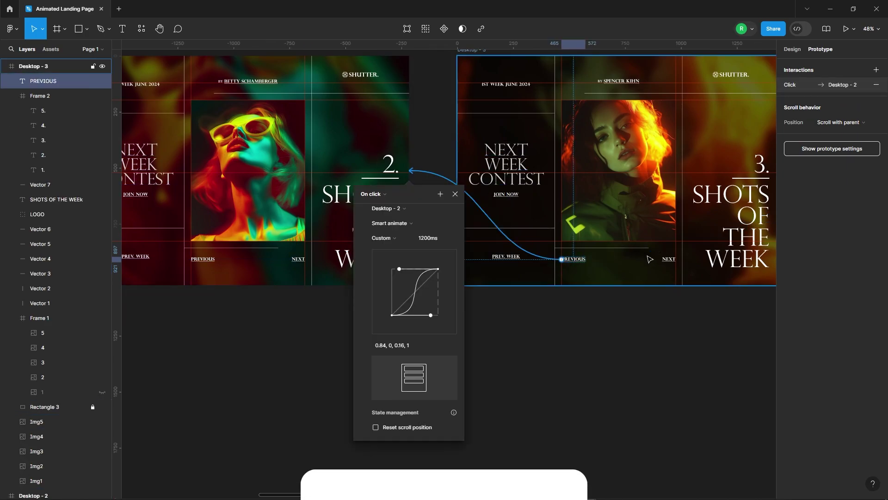
# Link NEXT on Desktop - 3 to Desktop - 4 and Desktop - 4's PREVIOUS back to Desktop - 3.
pyautogui.click(666, 259)
pyautogui.keyDown('ctrl'); pyautogui.scroll(-2, 654, 264); pyautogui.keyUp('ctrl')
pyautogui.keyDown('ctrl'); pyautogui.scroll(3, 660, 256); pyautogui.keyUp('ctrl')
pyautogui.hscroll(5, 589, 263)
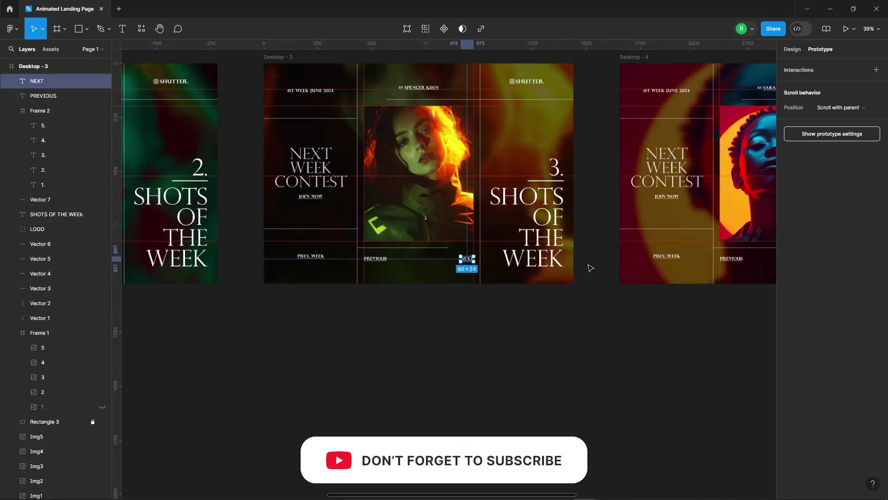
pyautogui.moveTo(454, 260); pyautogui.dragTo(643, 171)
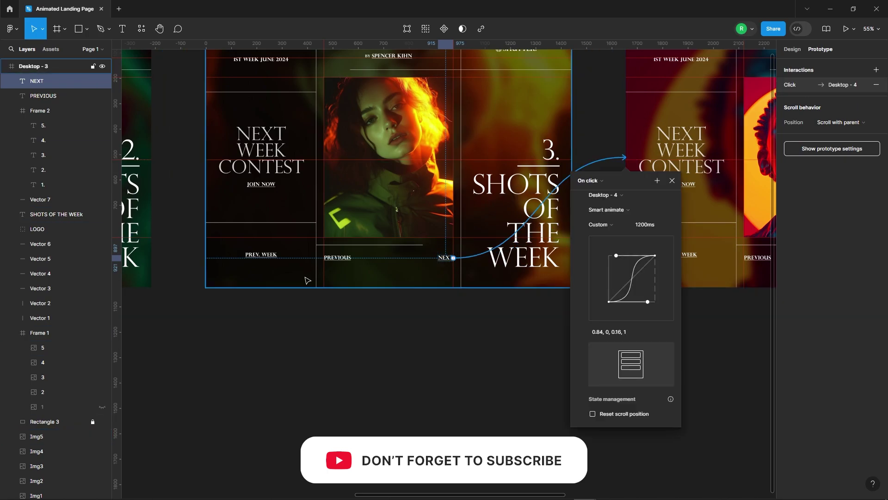
pyautogui.keyDown('ctrl'); pyautogui.scroll(-3, 607, 275); pyautogui.keyUp('ctrl')
pyautogui.click(605, 271)
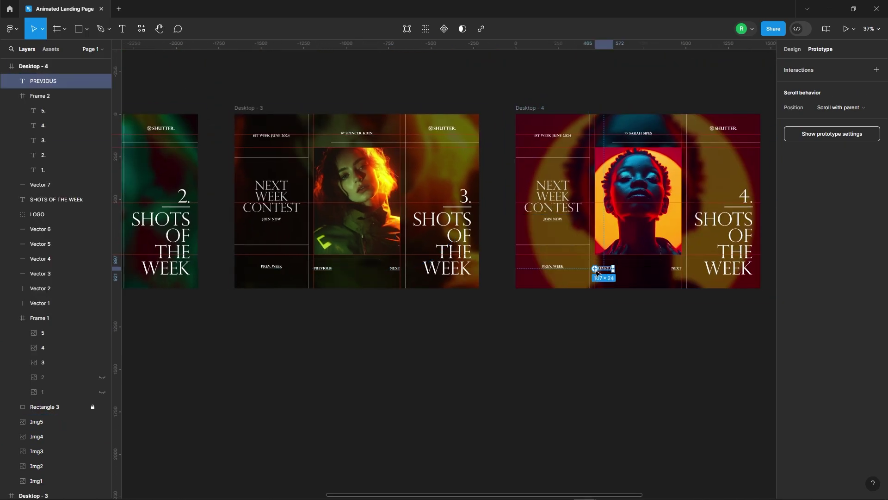
pyautogui.moveTo(595, 268); pyautogui.dragTo(467, 204)
# Link NEXT on Desktop - 4 to Desktop - 5 and Desktop - 5's PREVIOUS back to Desktop - 4.
pyautogui.click(676, 268)
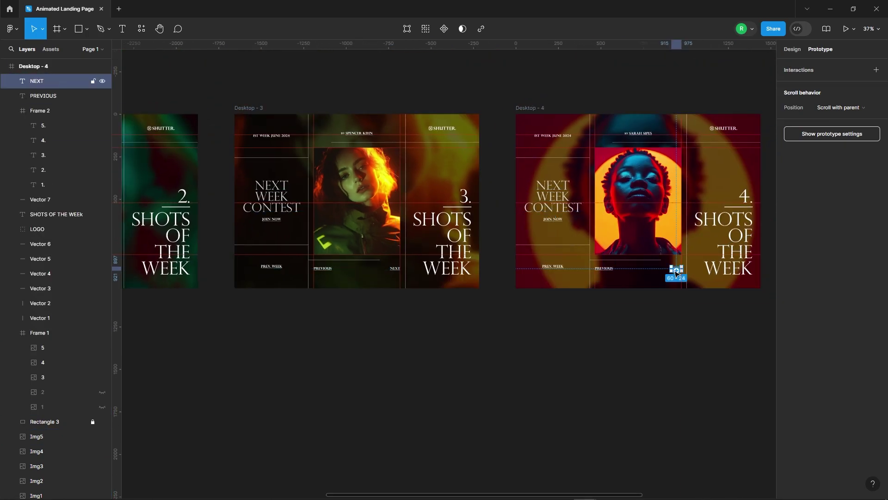
pyautogui.keyDown('ctrl'); pyautogui.scroll(-2, 624, 272); pyautogui.keyUp('ctrl')
pyautogui.keyDown('ctrl'); pyautogui.scroll(3, 515, 237); pyautogui.keyUp('ctrl')
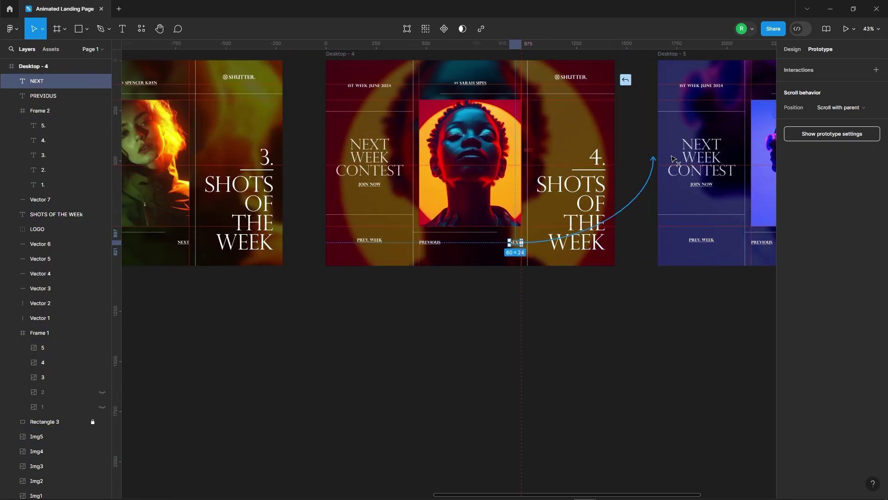
pyautogui.moveTo(522, 244); pyautogui.dragTo(671, 178)
pyautogui.keyDown('ctrl'); pyautogui.scroll(-2, 573, 251); pyautogui.keyUp('ctrl')
pyautogui.keyDown('ctrl'); pyautogui.scroll(5, 694, 254); pyautogui.keyUp('ctrl')
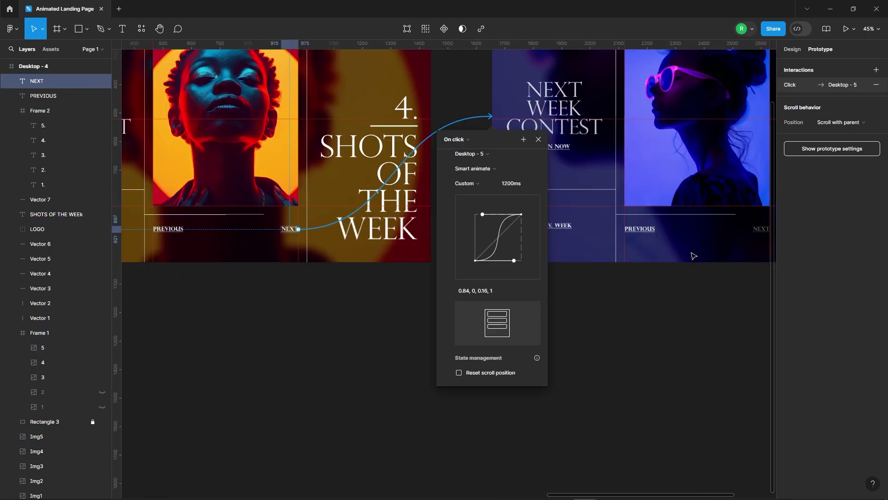
pyautogui.click(640, 229)
pyautogui.moveTo(655, 228); pyautogui.dragTo(431, 116)
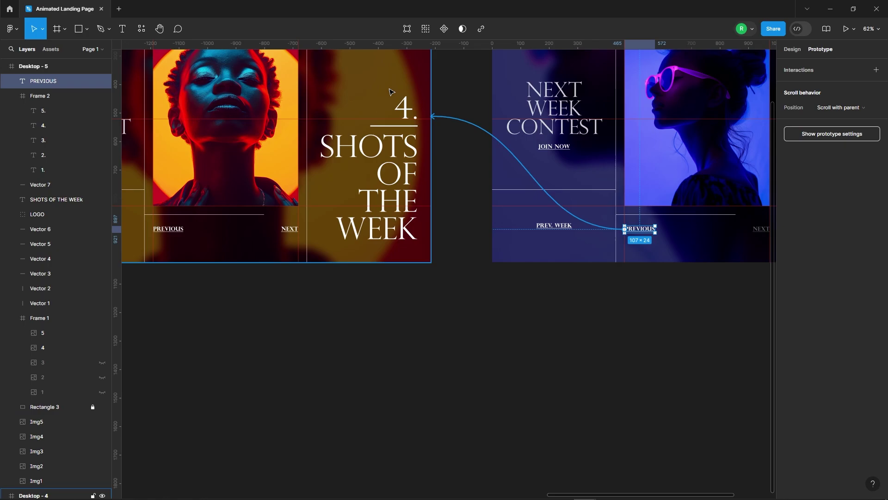
pyautogui.click(547, 384)
pyautogui.press('Escape')
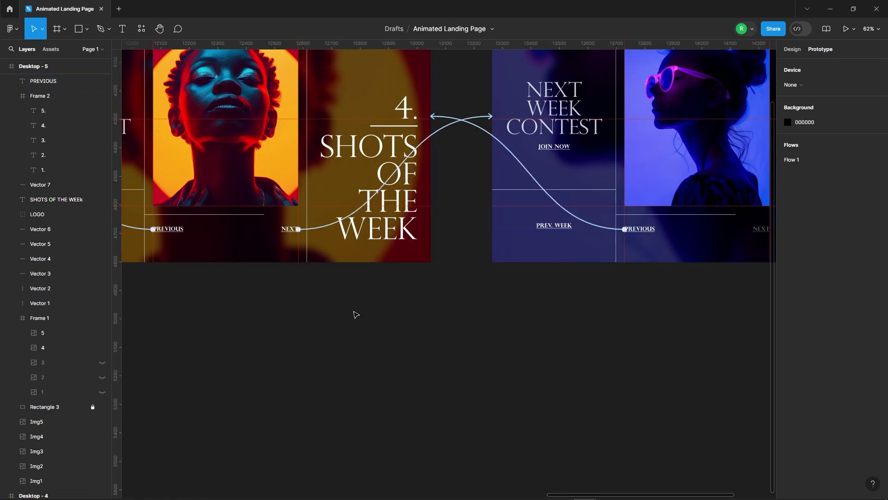
# Start the prototype preview from Desktop - 1.
pyautogui.keyDown('ctrl'); pyautogui.scroll(-5, 551, 302); pyautogui.keyUp('ctrl')
pyautogui.keyDown('ctrl'); pyautogui.scroll(-3, 623, 283); pyautogui.keyUp('ctrl')
pyautogui.keyDown('ctrl'); pyautogui.scroll(5, 342, 288); pyautogui.keyUp('ctrl')
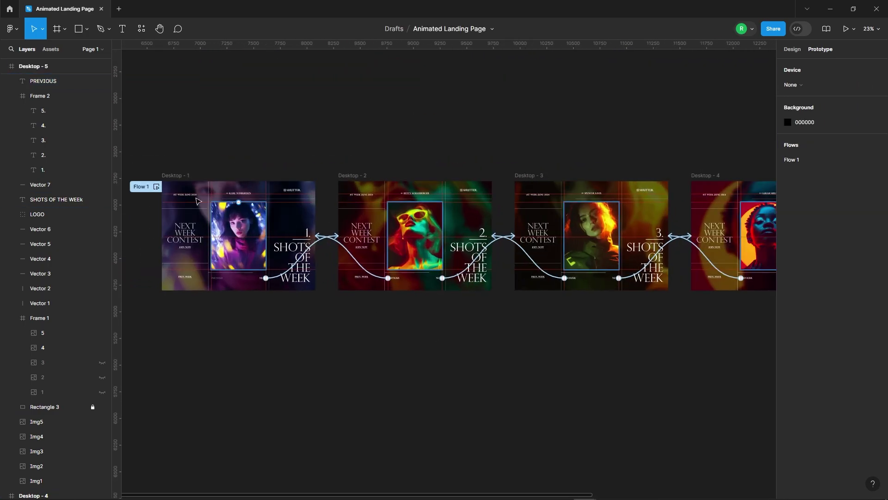
pyautogui.click(155, 190)
# Present the prototype full screen with Fit to screen enabled.
pyautogui.click(428, 58)
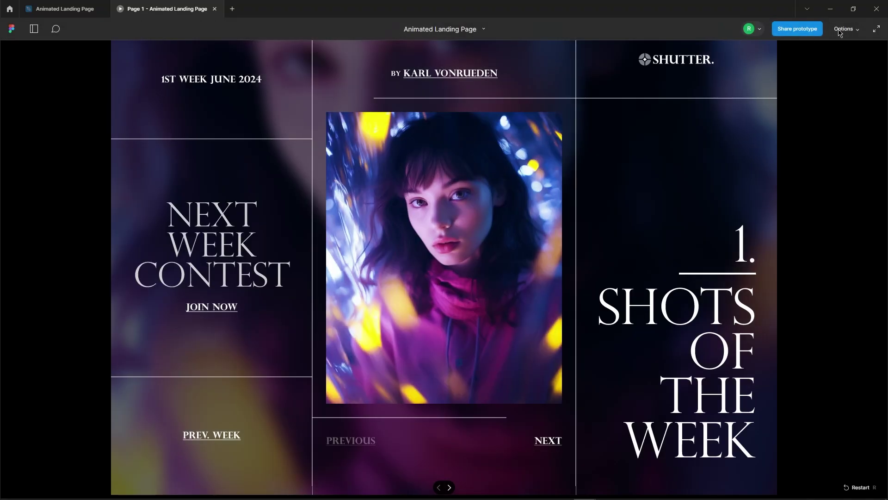
pyautogui.click(844, 29)
pyautogui.click(826, 73)
pyautogui.hotkey('ctrl', '\\')
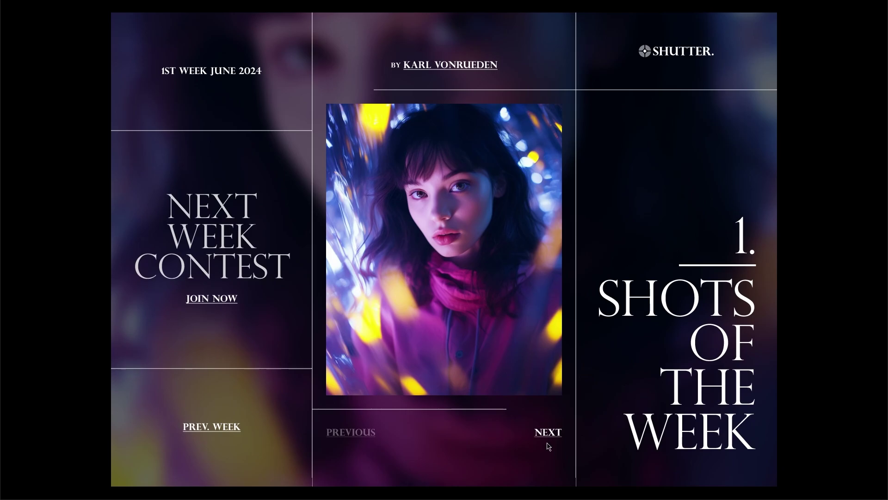
# Click NEXT and PREVIOUS to step forward to shot 5 and back again, checking the transitions.
pyautogui.click(546, 434)
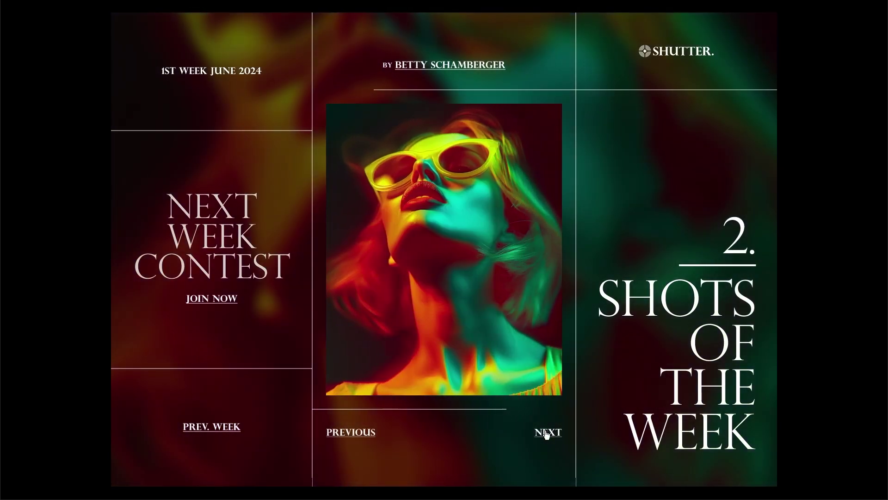
pyautogui.click(555, 435)
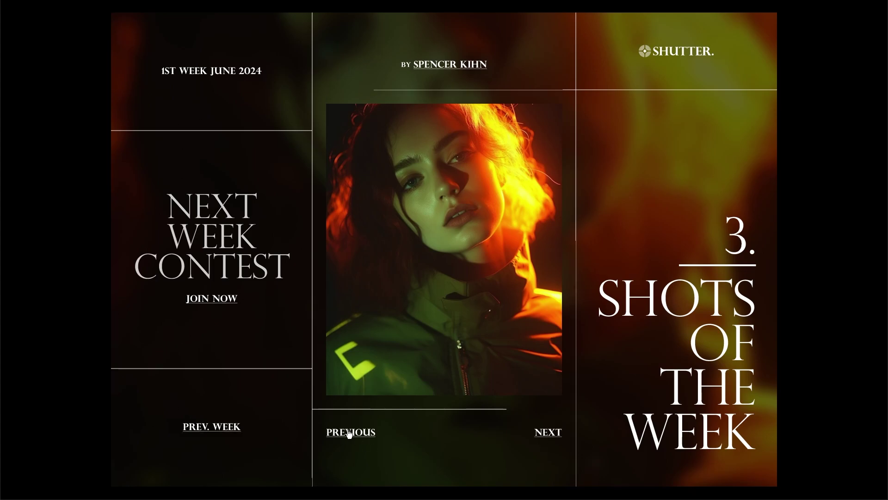
pyautogui.click(349, 434)
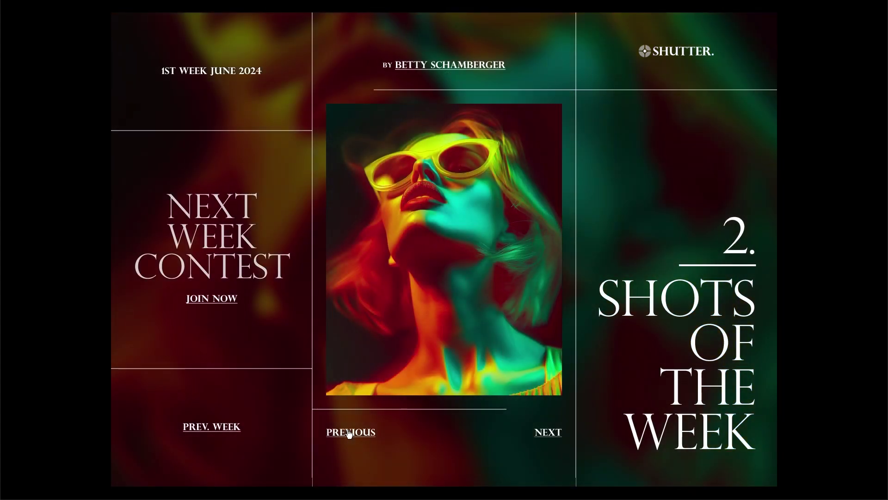
pyautogui.click(349, 433)
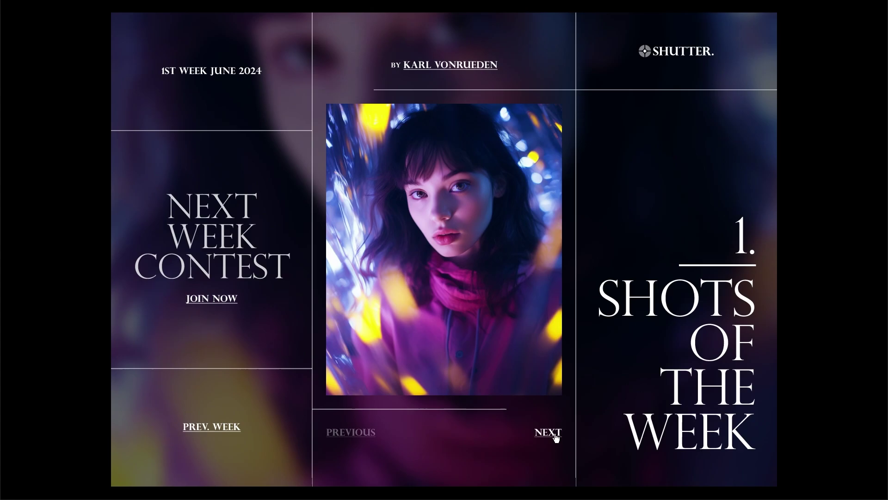
pyautogui.click(555, 435)
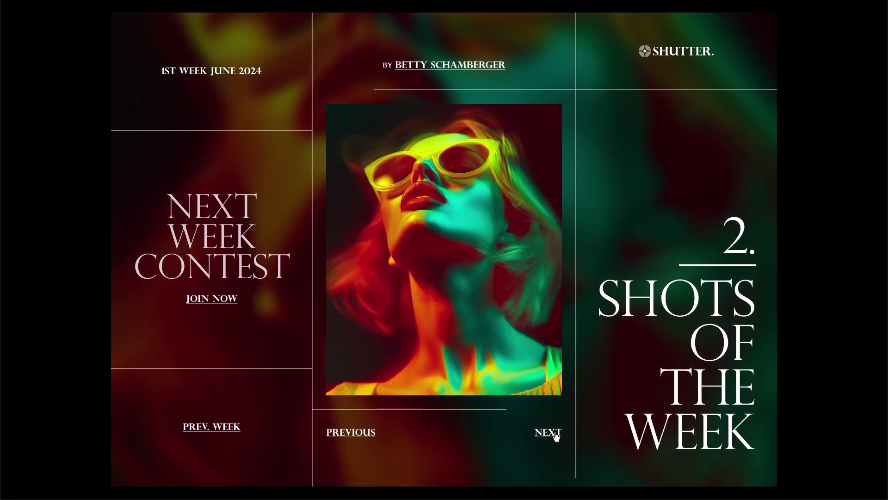
pyautogui.click(557, 435)
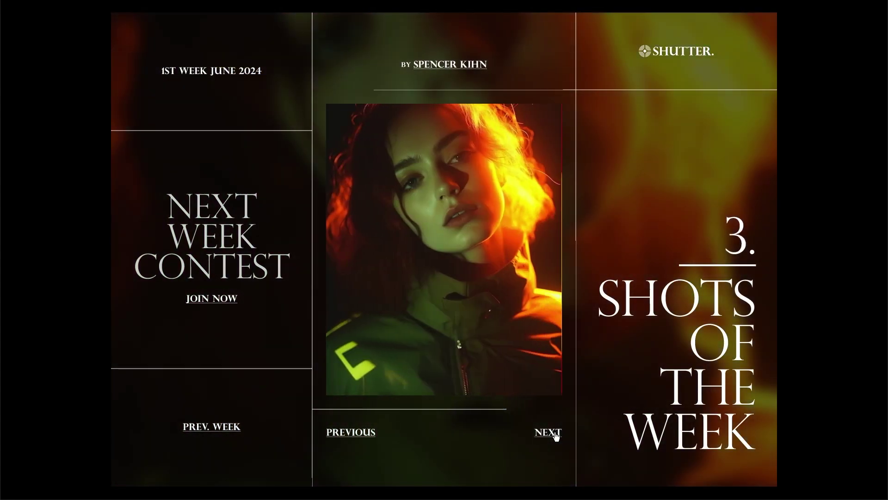
pyautogui.click(556, 434)
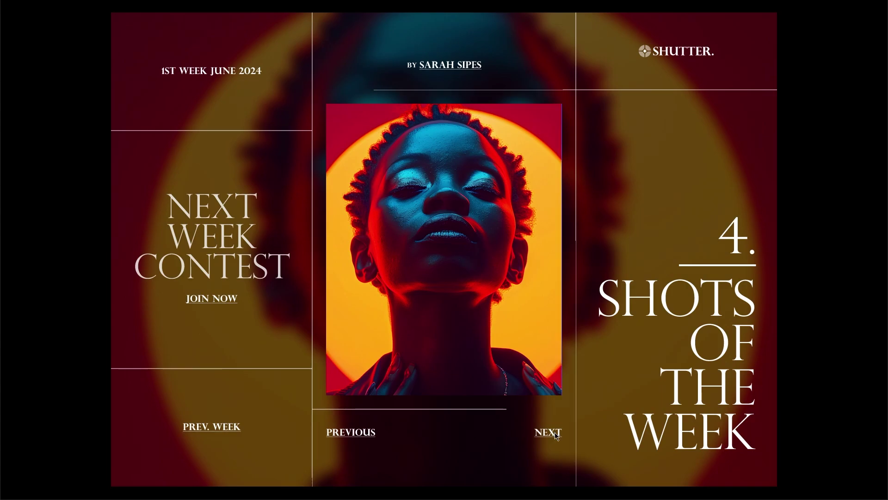
pyautogui.click(557, 435)
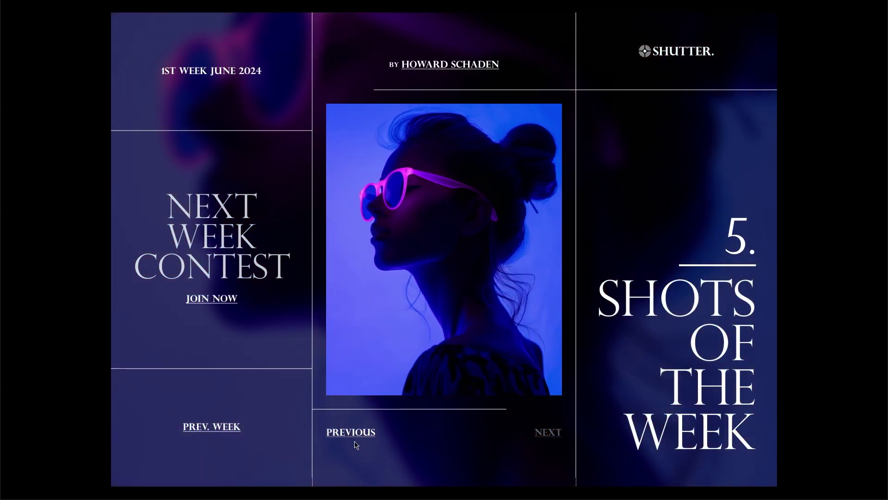
pyautogui.click(355, 438)
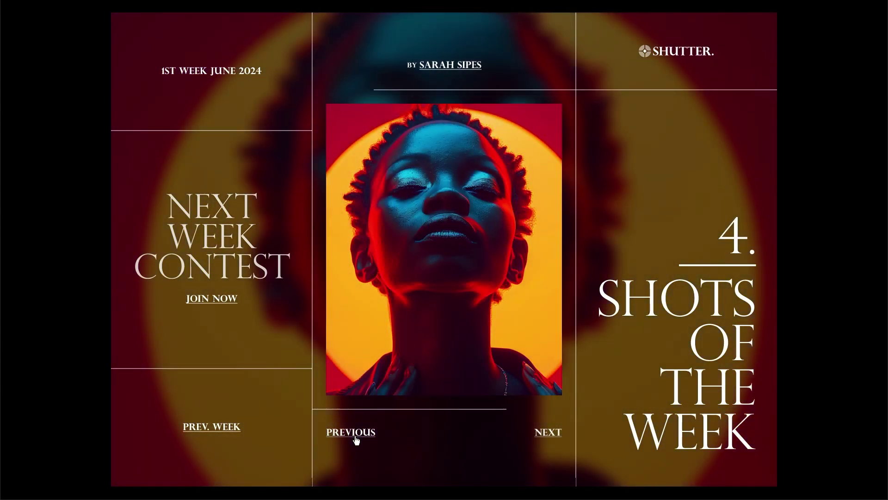
pyautogui.click(356, 437)
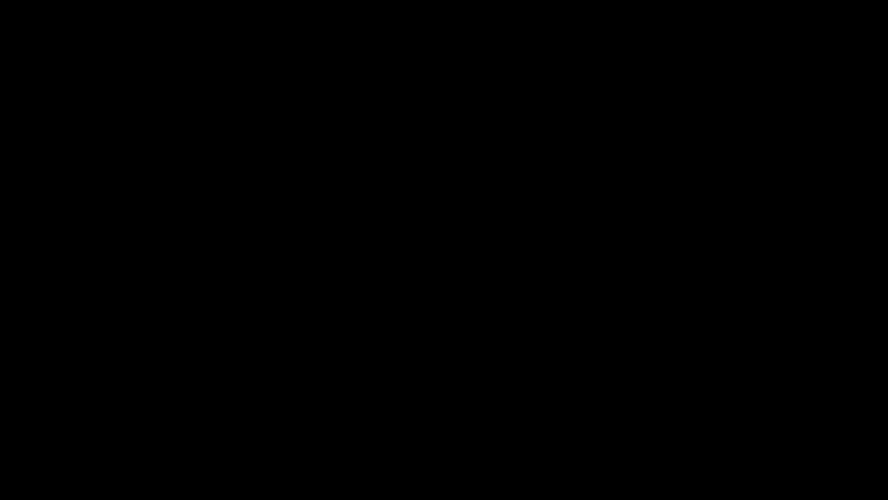